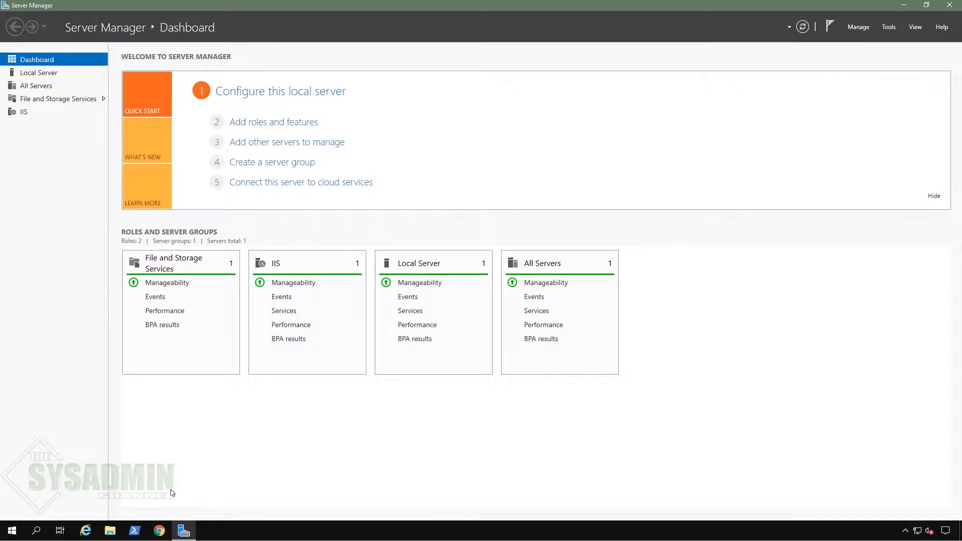
Step: Check the server's drives, then search 'sql server 2019 express' and open Microsoft's Express download page
click(110, 533)
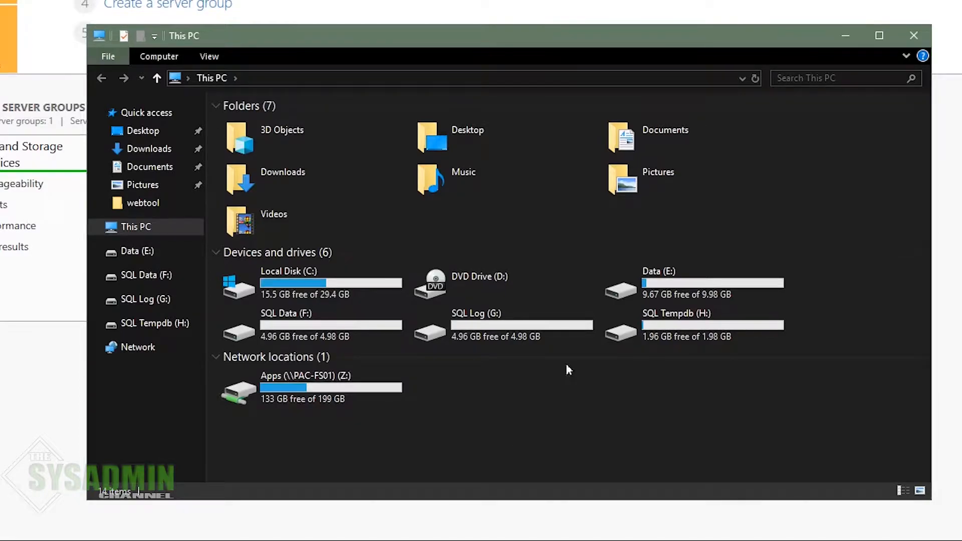
click(847, 37)
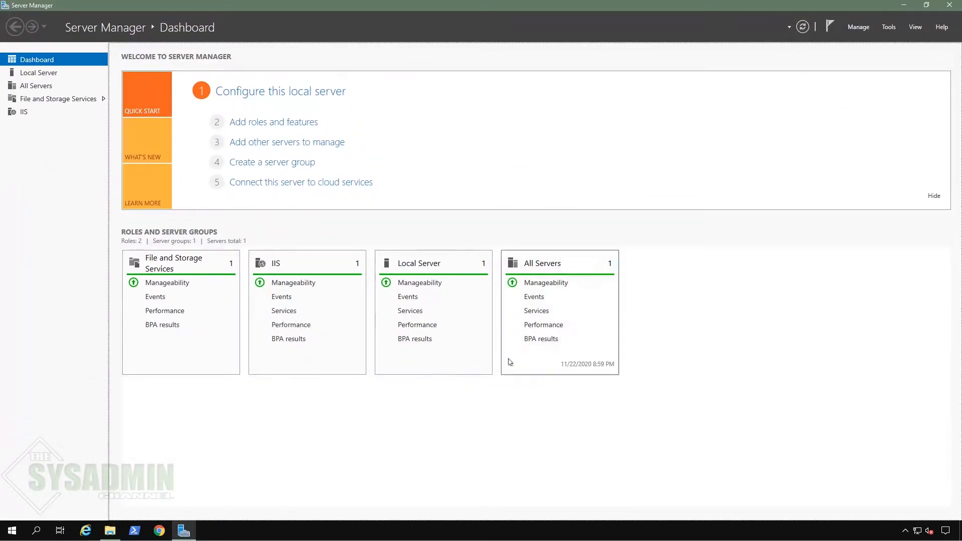
click(159, 530)
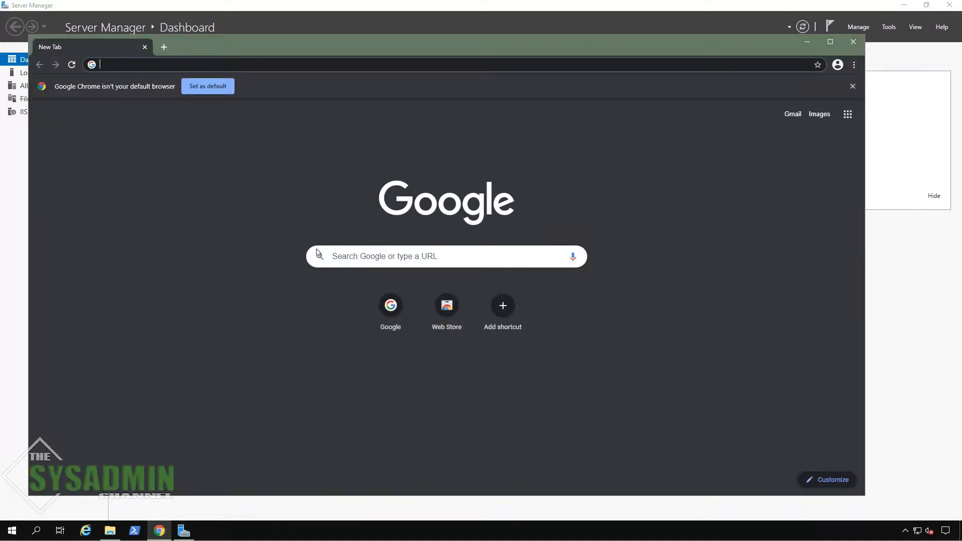
text(sql server 2019)
key(Down)
key(Down)
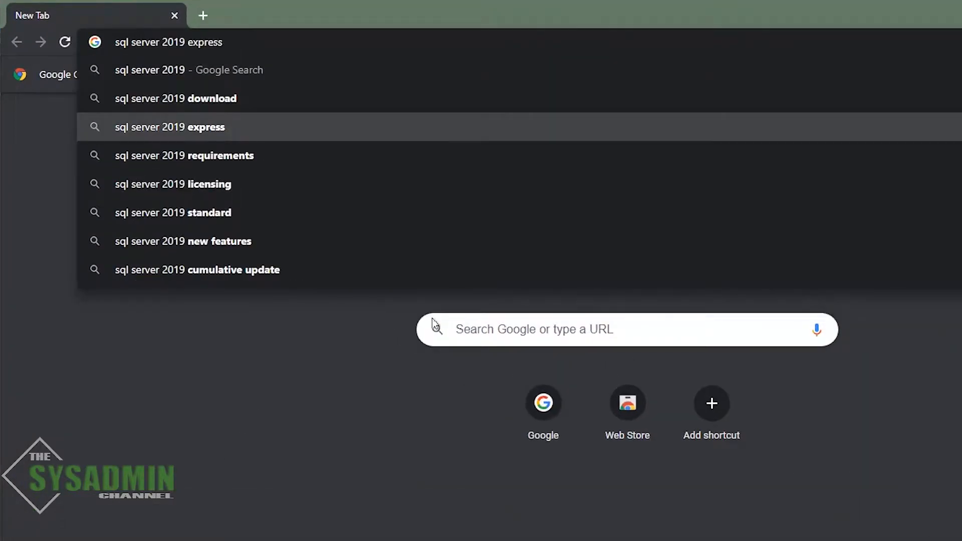
key(Return)
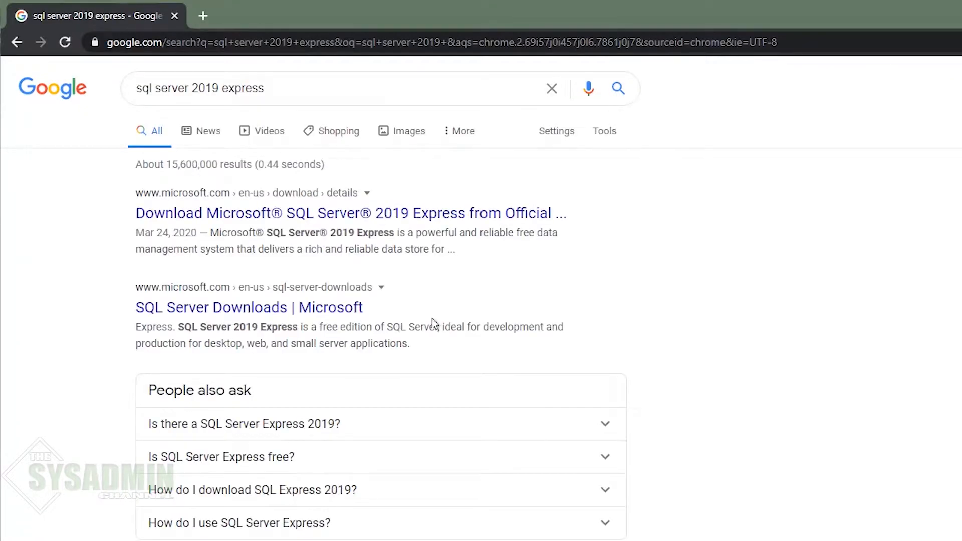
click(434, 214)
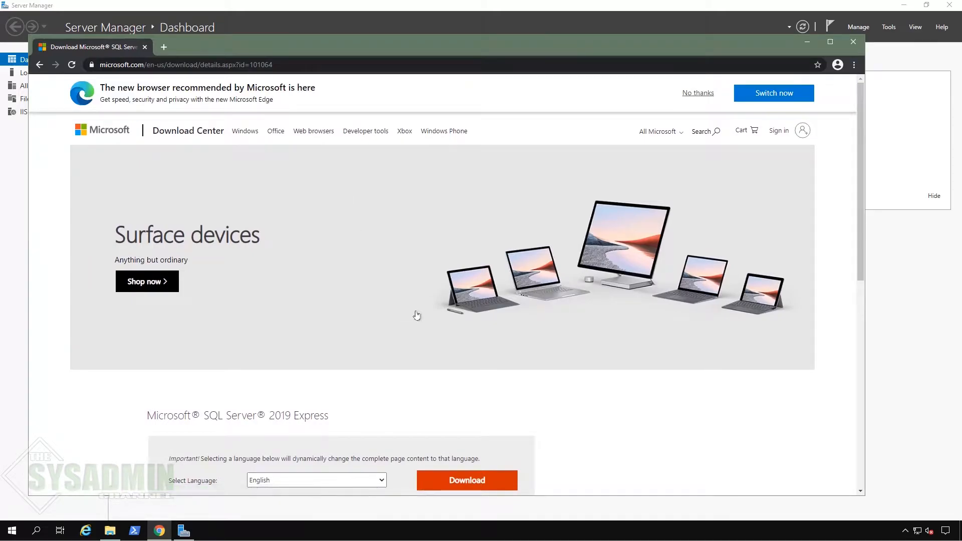
Step: Download the SQL2019-SSEI-Expr.exe installer and launch it
scroll(414, 314, down, 2)
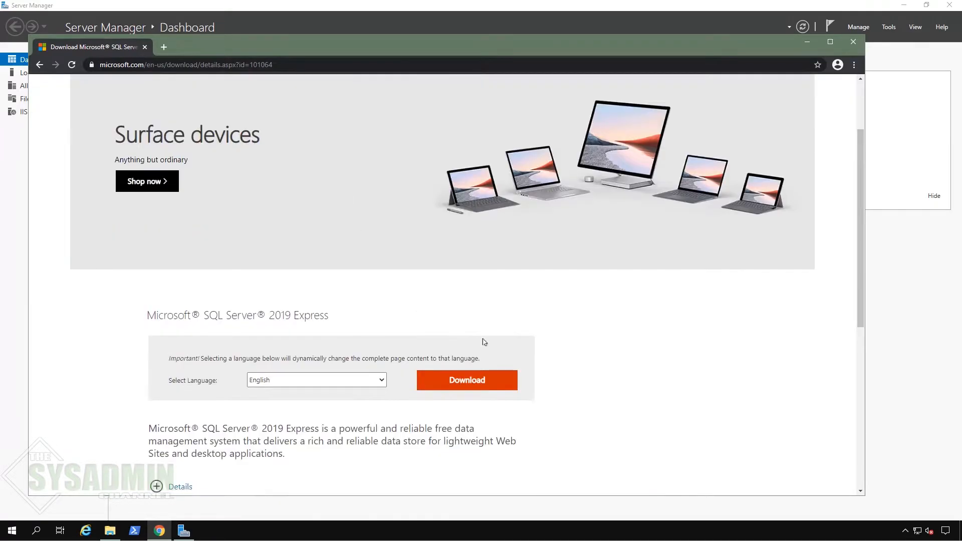
click(477, 381)
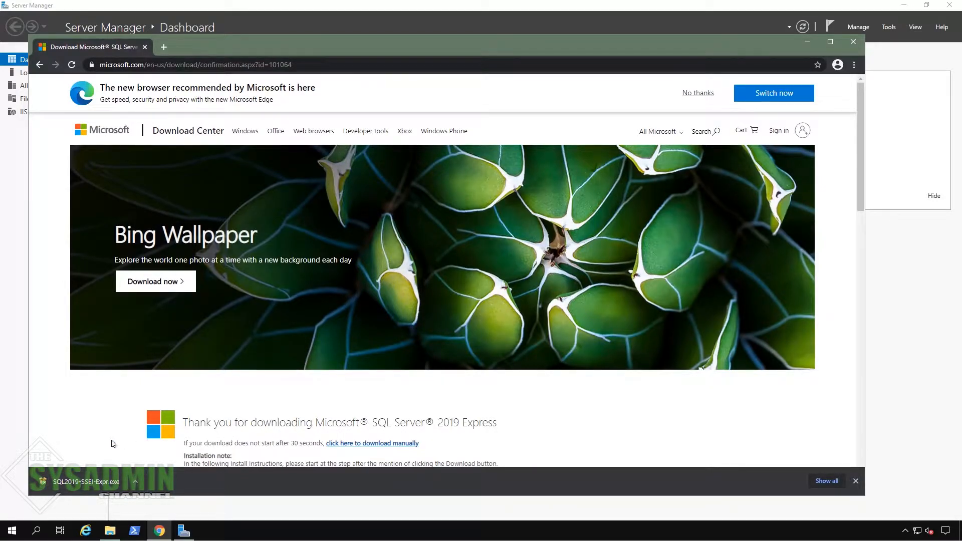
click(86, 483)
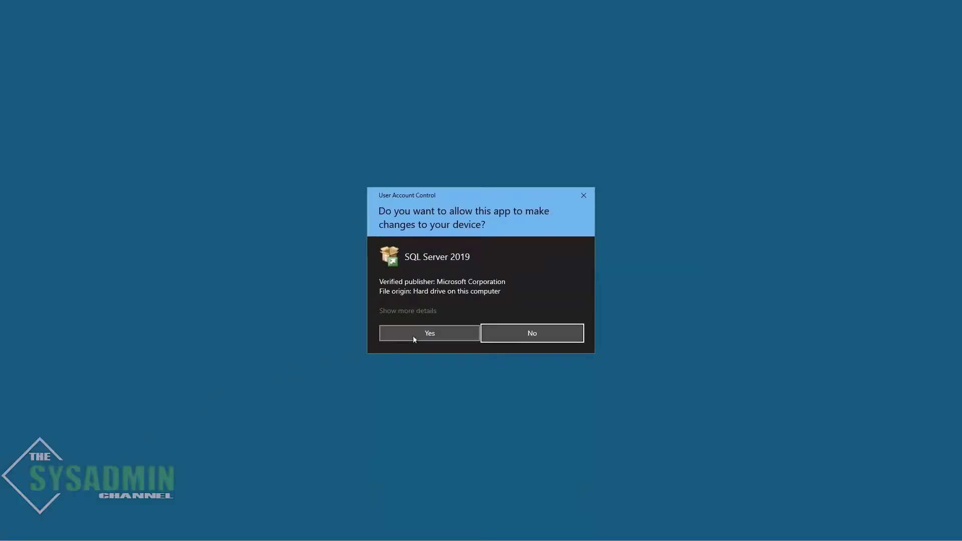
Step: Approve UAC, choose the Custom install with media location E:\SQL2019, and start the download
click(427, 334)
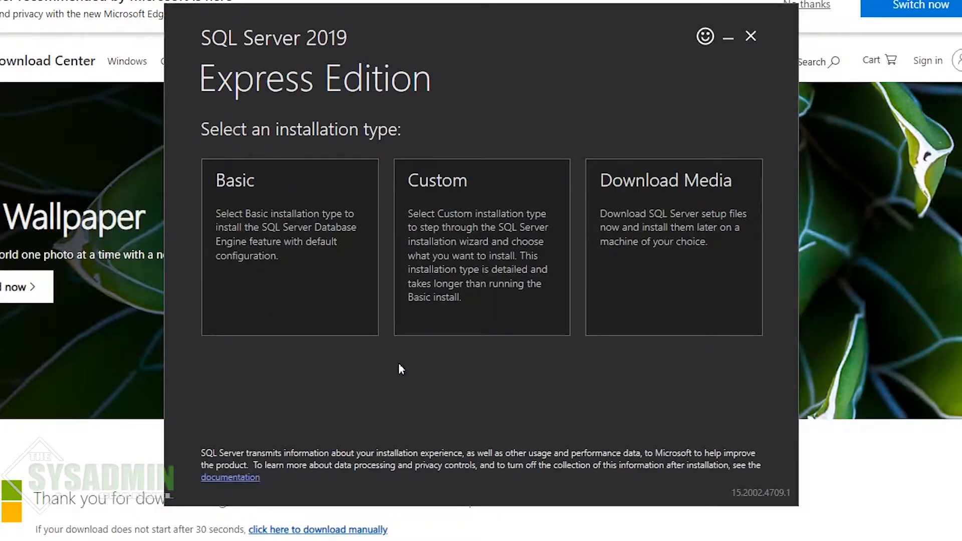
click(485, 254)
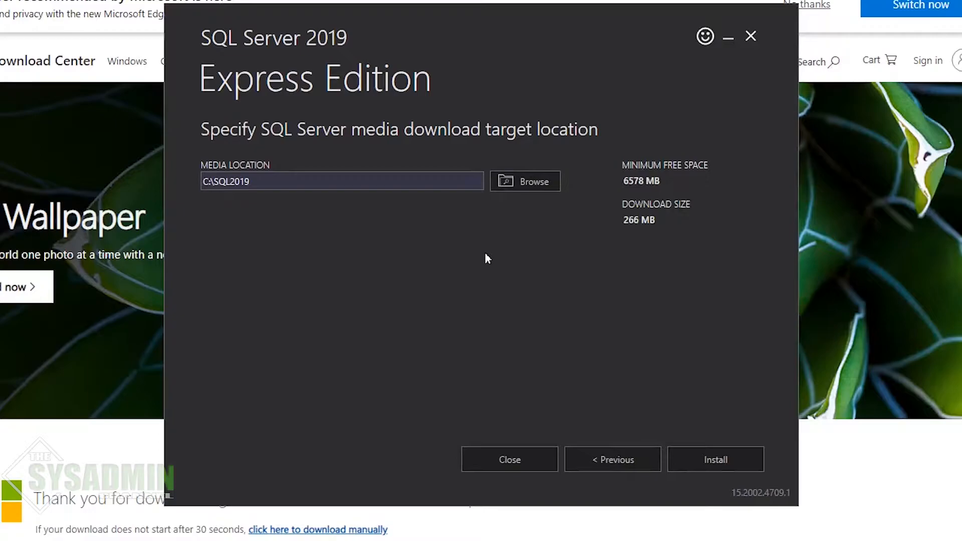
click(443, 180)
key(Home)
key(Delete)
text(E)
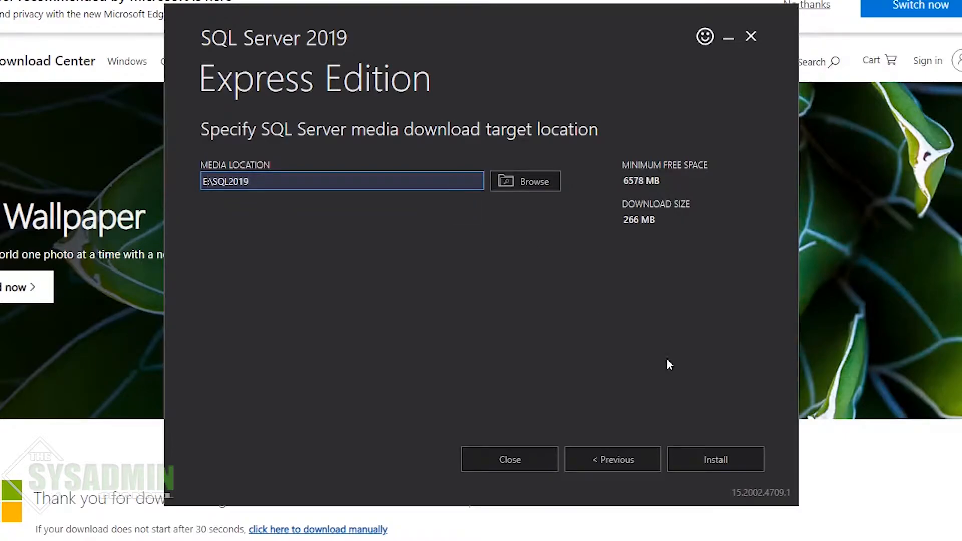
click(725, 460)
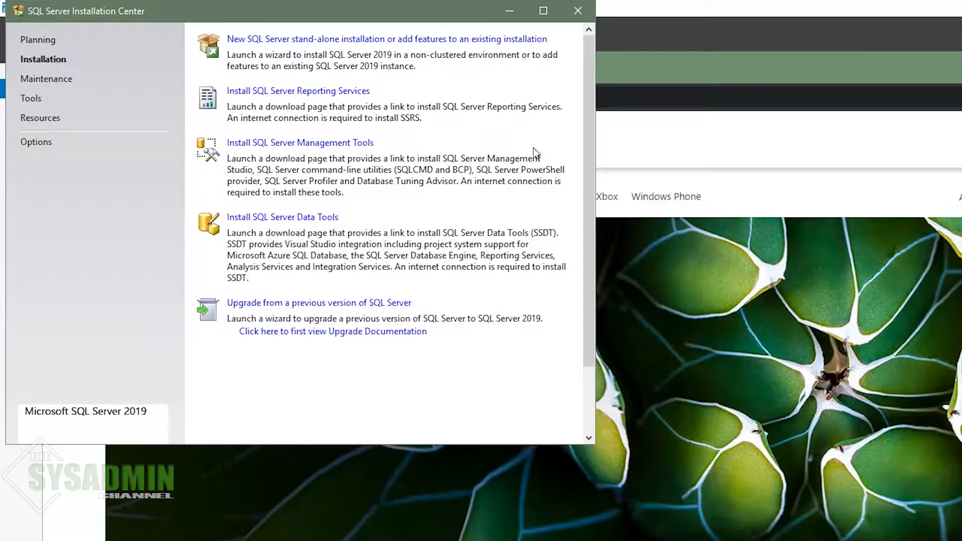
Step: Start a new stand-alone installation, accept the license, enable Microsoft Update, and pass the install rules
click(410, 41)
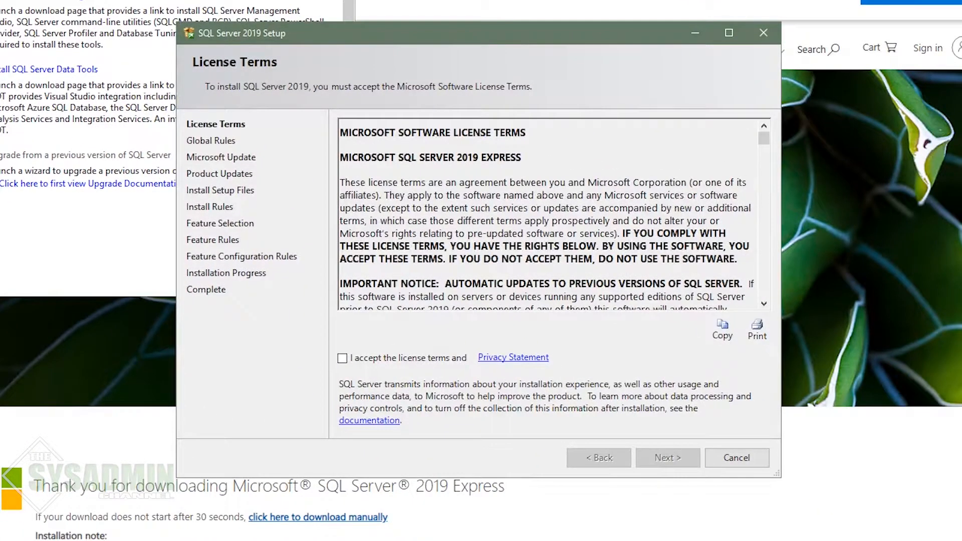
click(361, 359)
click(679, 458)
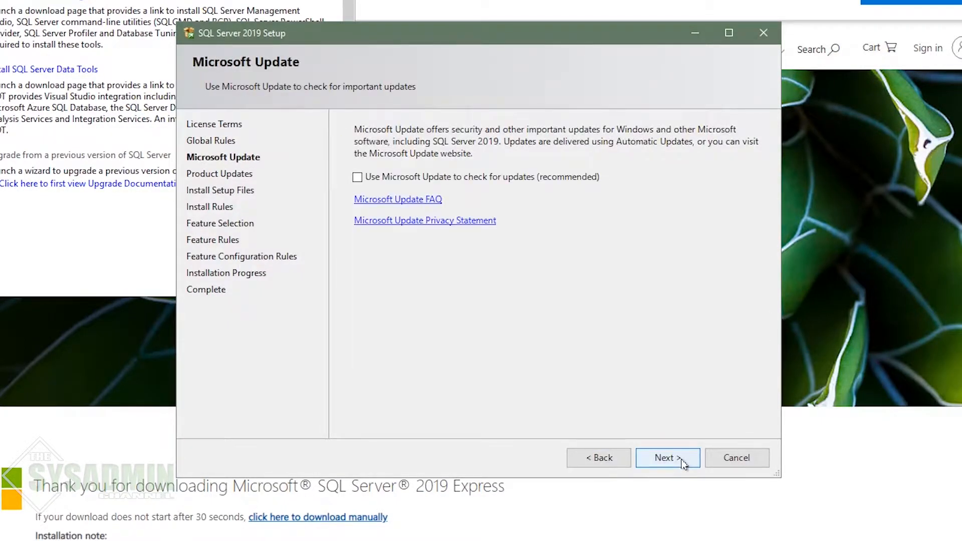
click(504, 177)
click(674, 460)
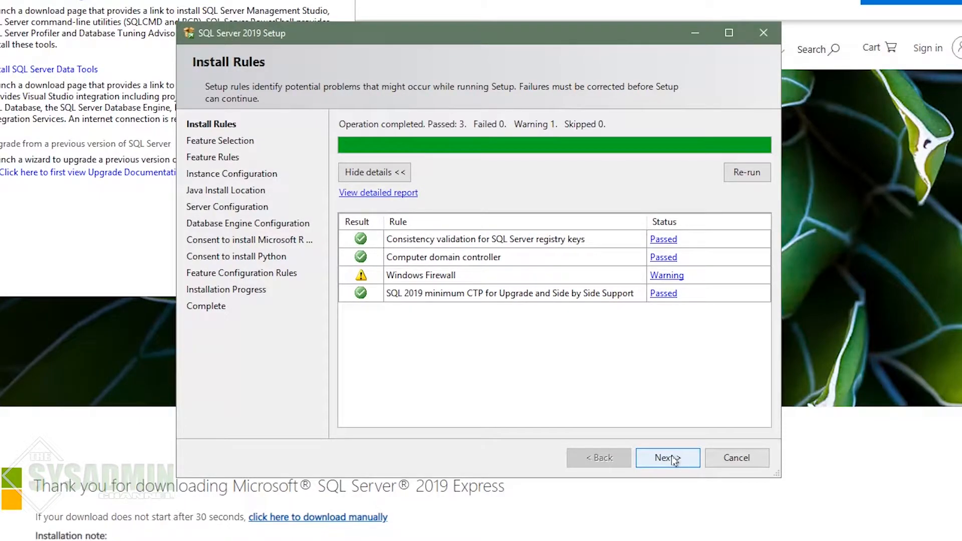
click(668, 458)
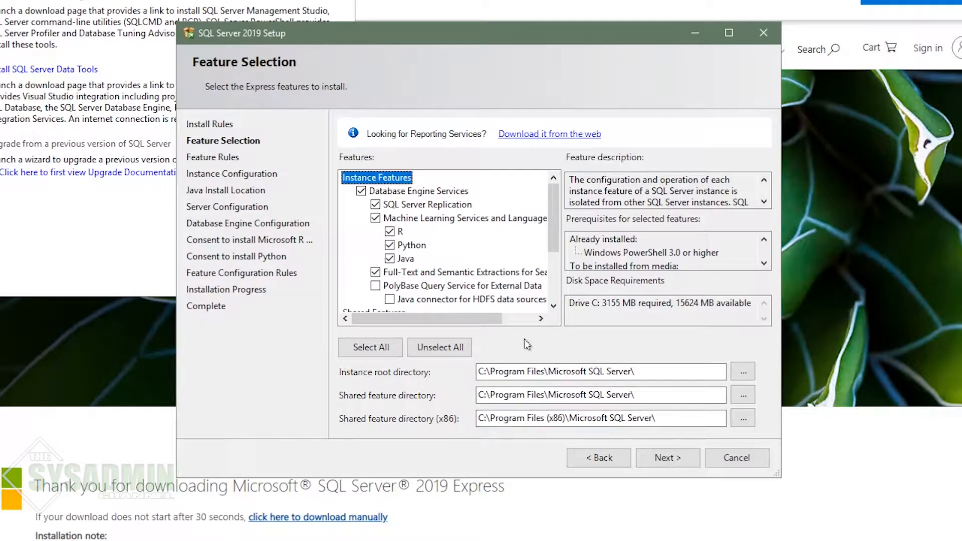
Step: Select only Database Engine Services, Client Tools Connectivity, Backwards Compatibility, Client Tools SDK and SQL Client Connectivity SDK
click(440, 352)
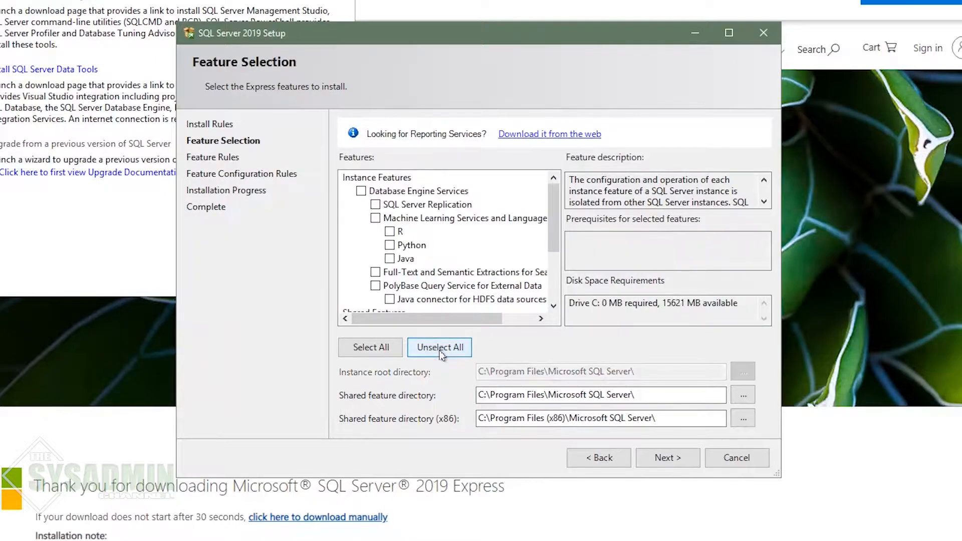
click(400, 191)
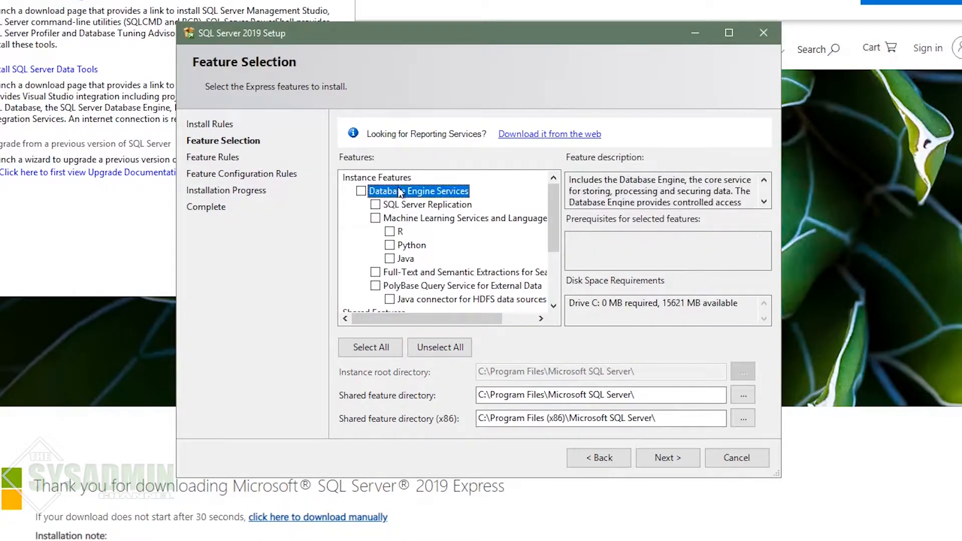
click(361, 191)
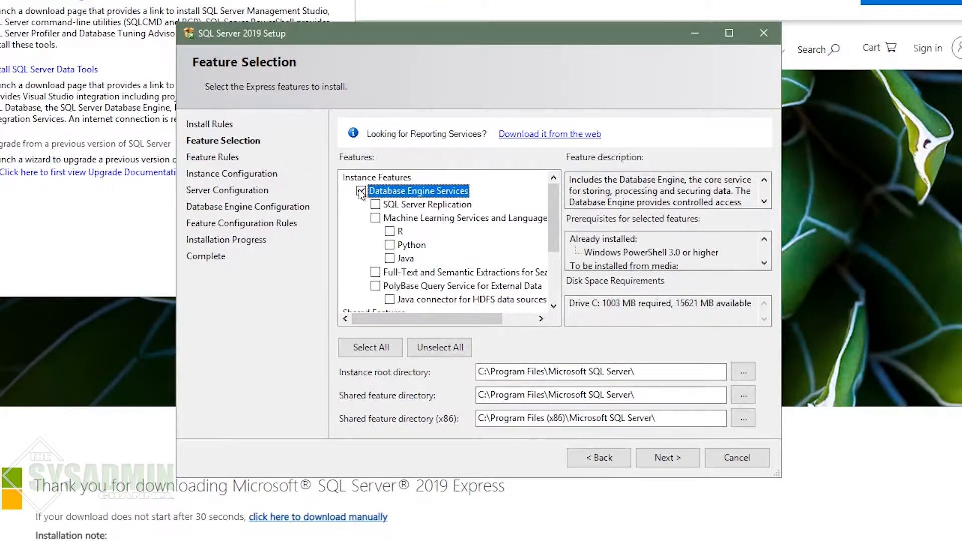
scroll(486, 267, down, 2)
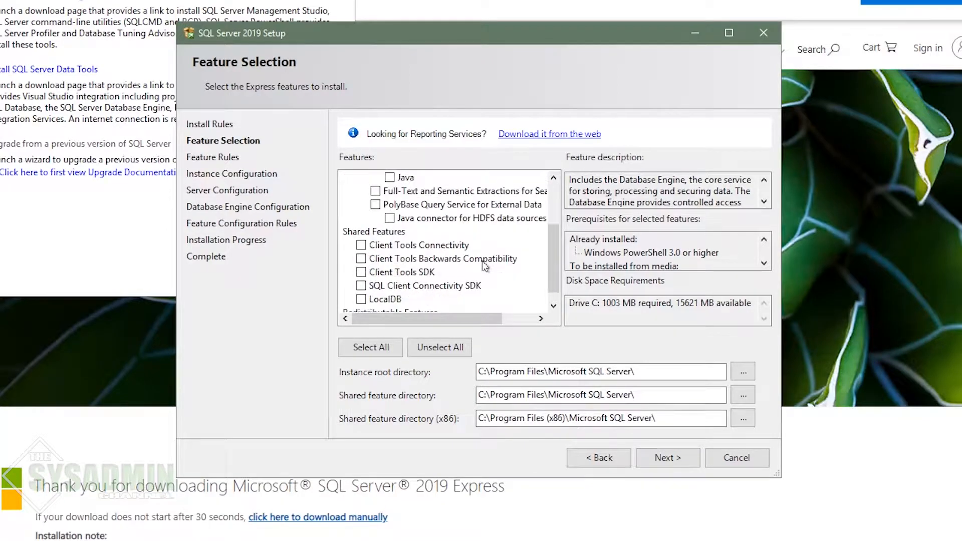
click(361, 245)
click(361, 259)
click(361, 272)
click(362, 286)
scroll(459, 267, down, 1)
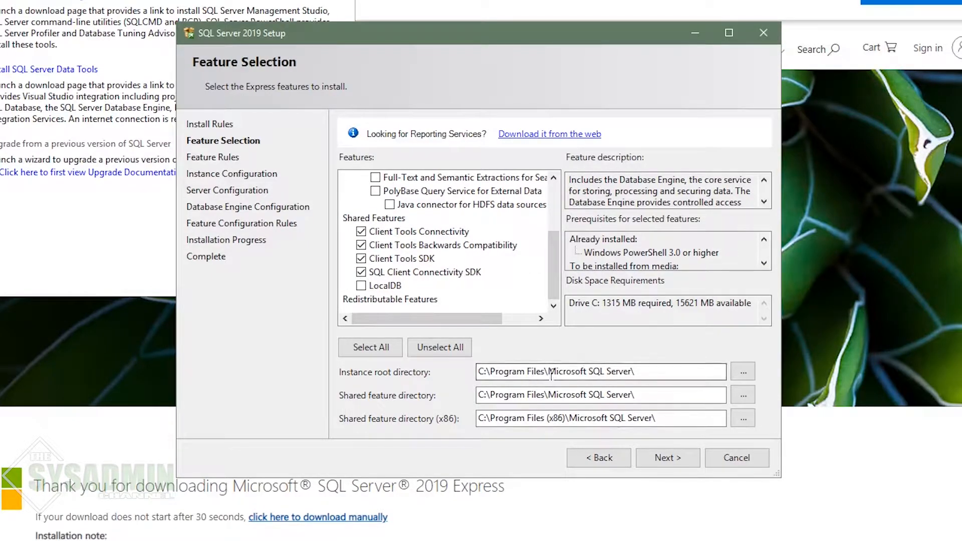
click(666, 457)
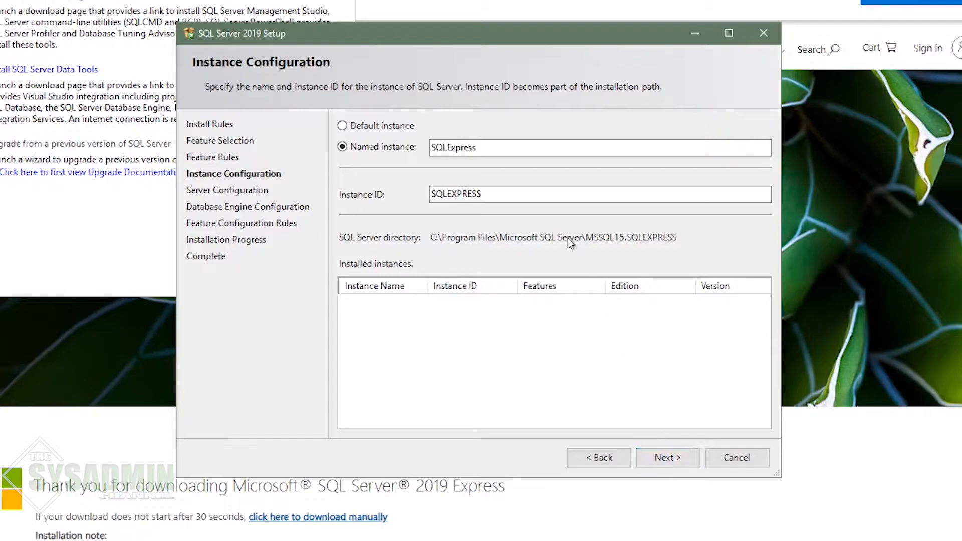
Step: Replace the SQLExpress instance name with webtool, giving Instance ID WEBTOOL, and continue
double_click(464, 148)
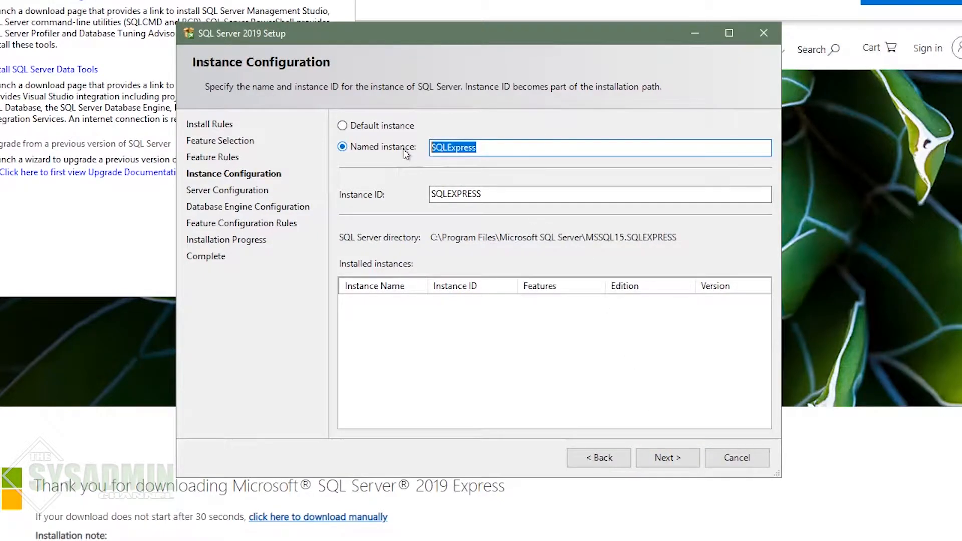
text(webtool)
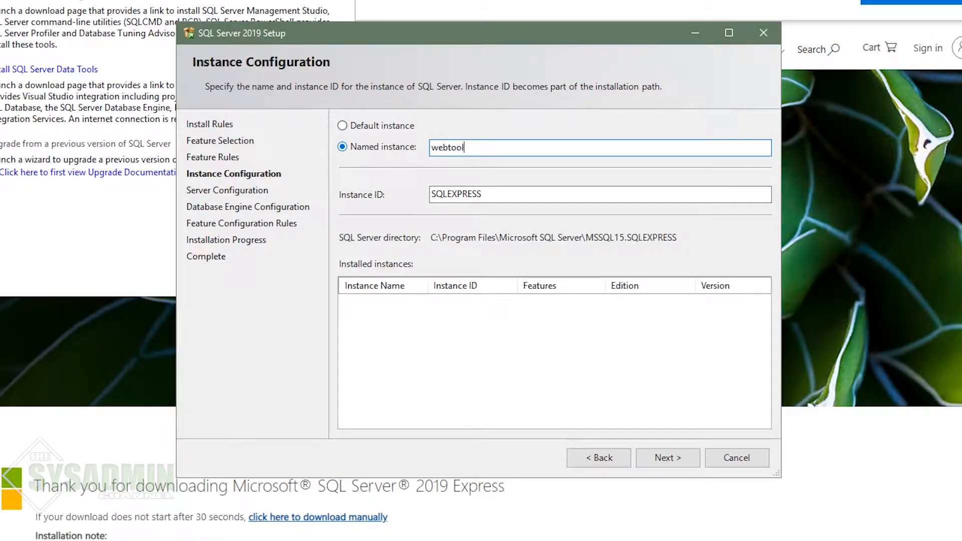
key(Tab)
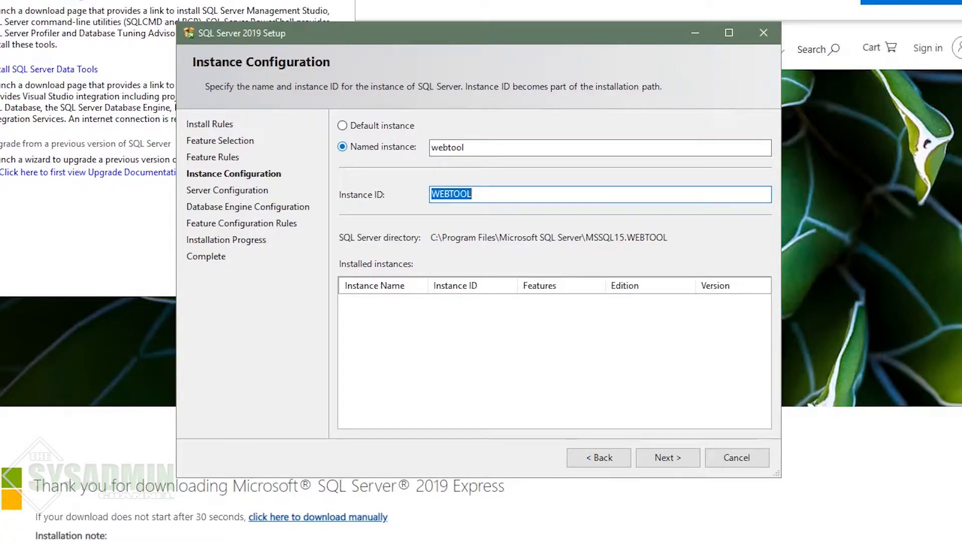
click(659, 461)
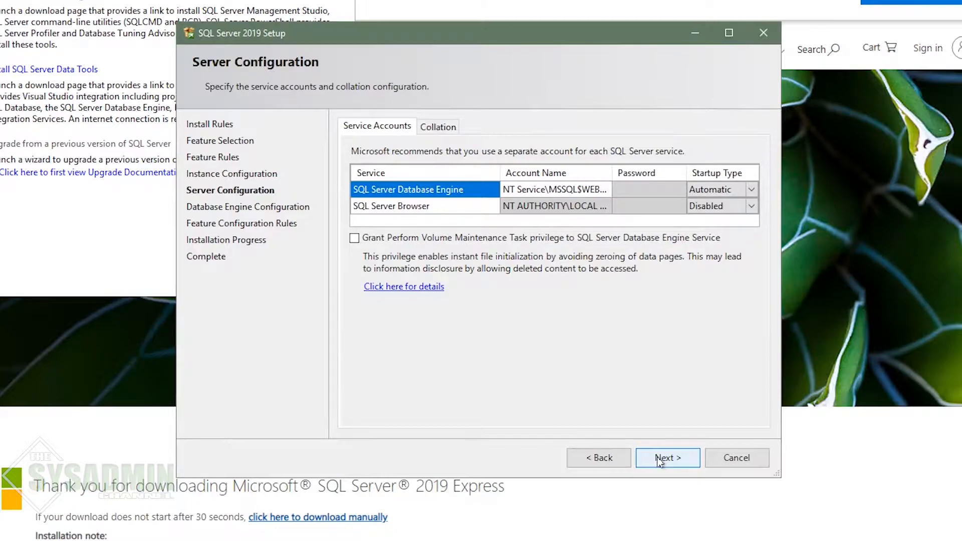
Step: Set the Database Engine service account to the svc-webtooldb domain account
click(560, 191)
click(561, 191)
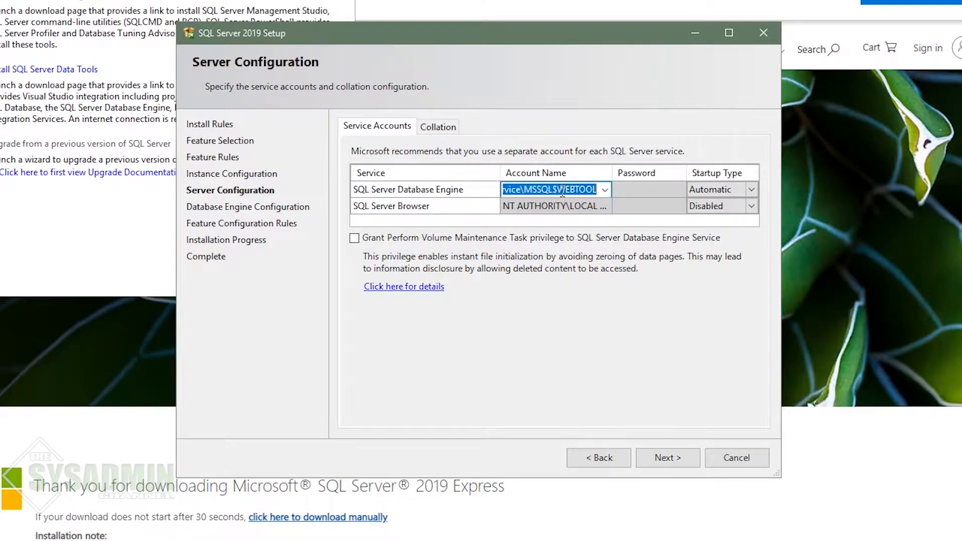
click(604, 190)
click(555, 218)
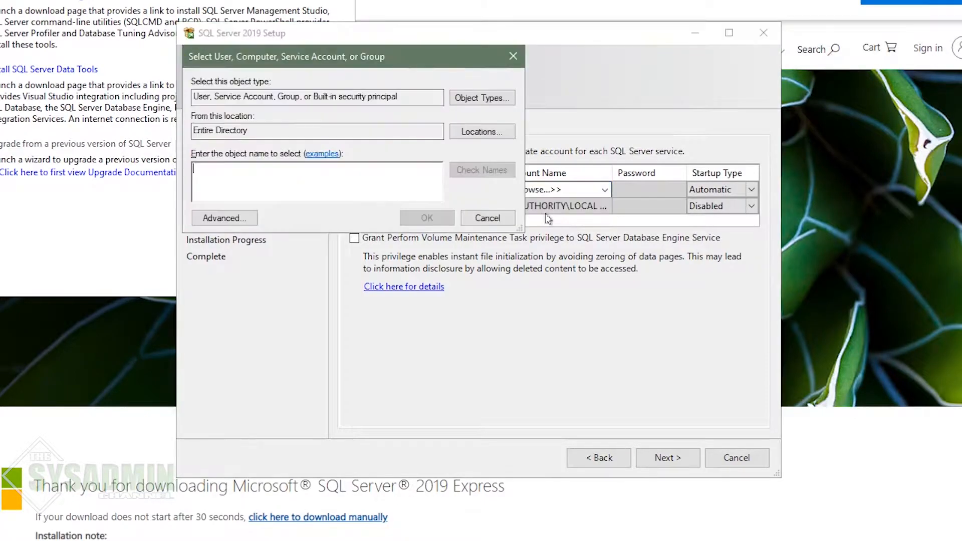
text(sv)
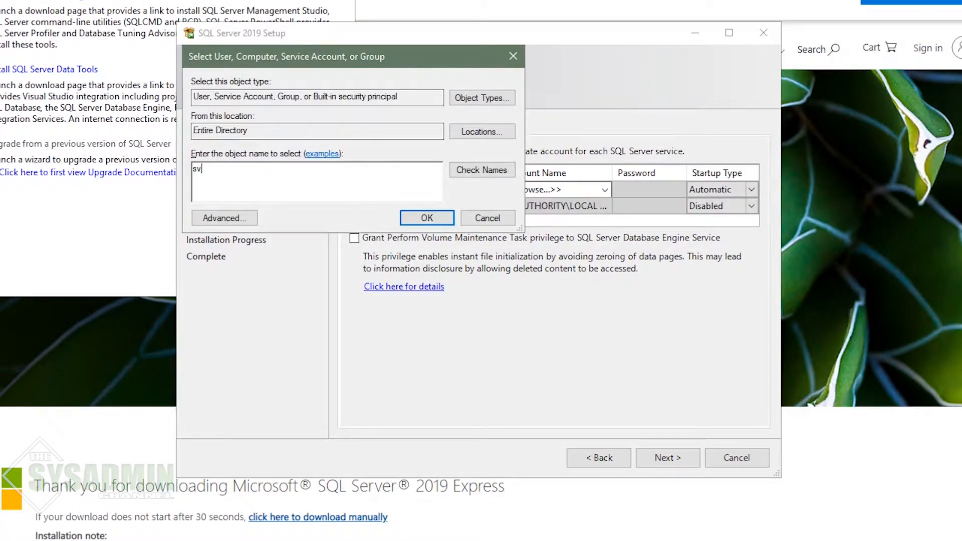
text(c-webtooldb)
click(479, 166)
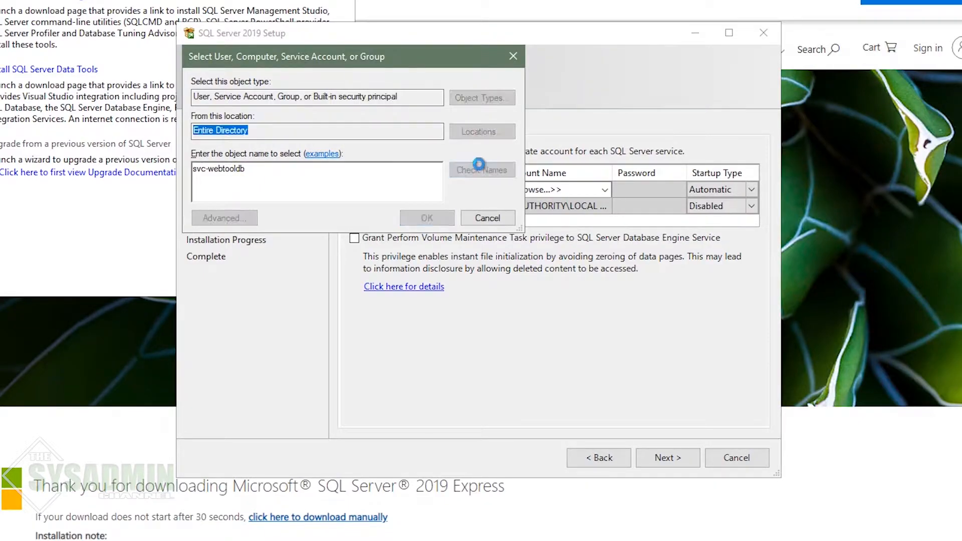
click(426, 217)
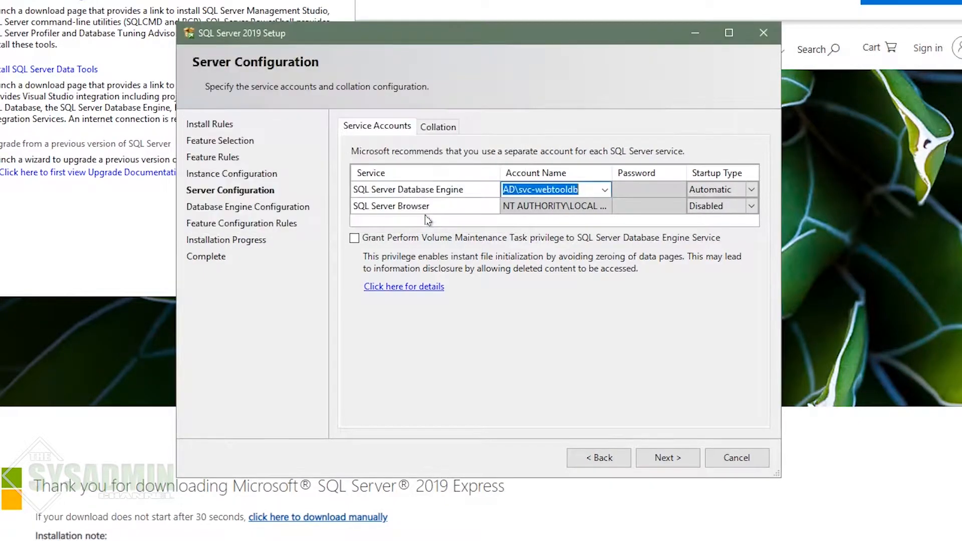
Step: Enter the service account's password, review the collation, and continue to Database Engine Configuration
click(649, 189)
text(••••••••)
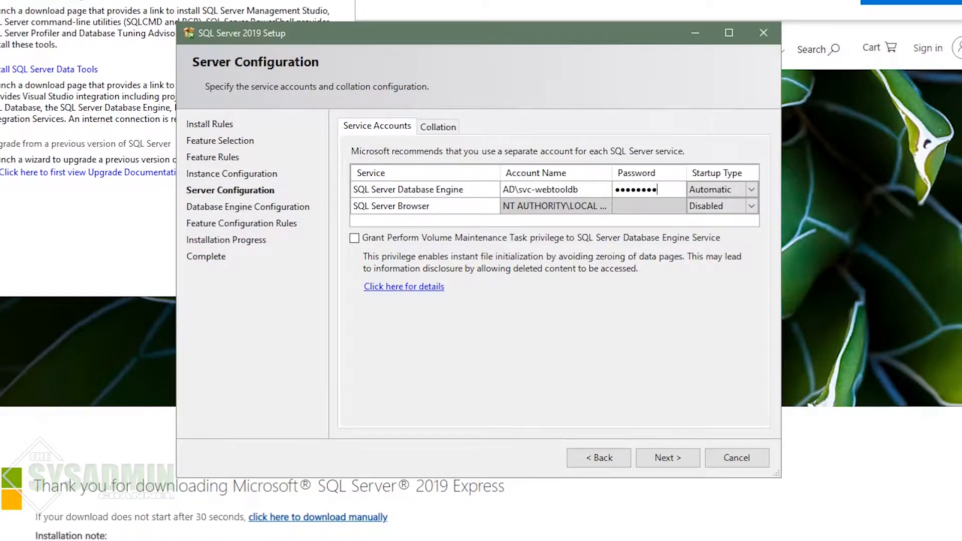
key(Tab)
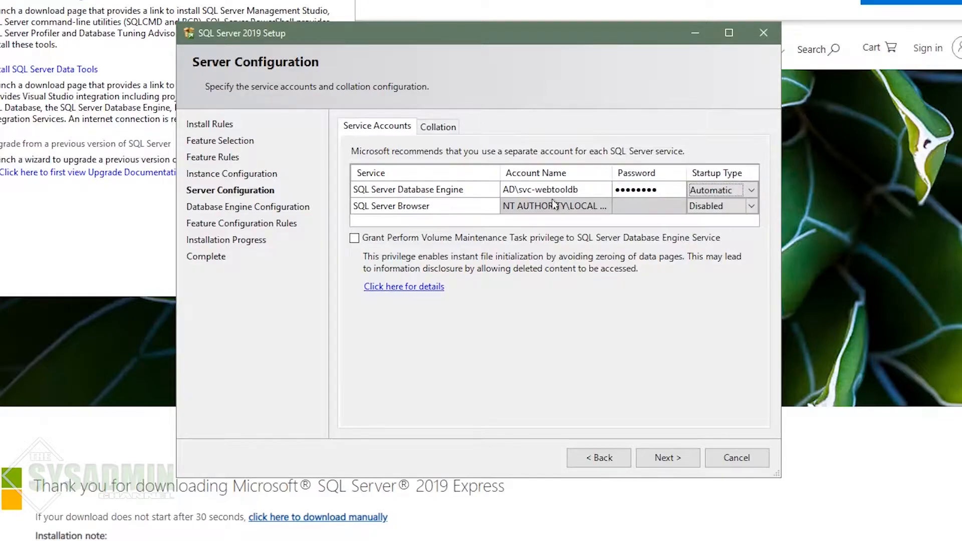
click(434, 124)
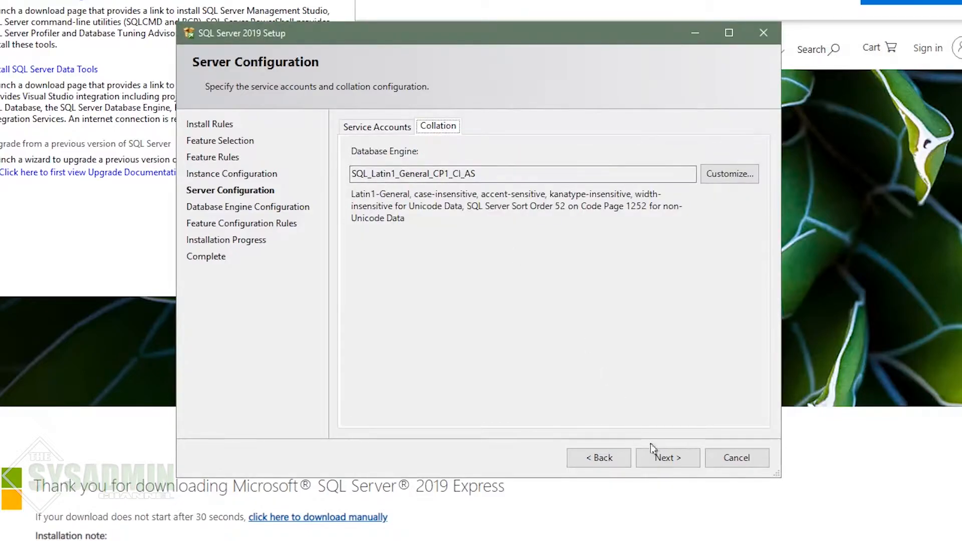
click(665, 458)
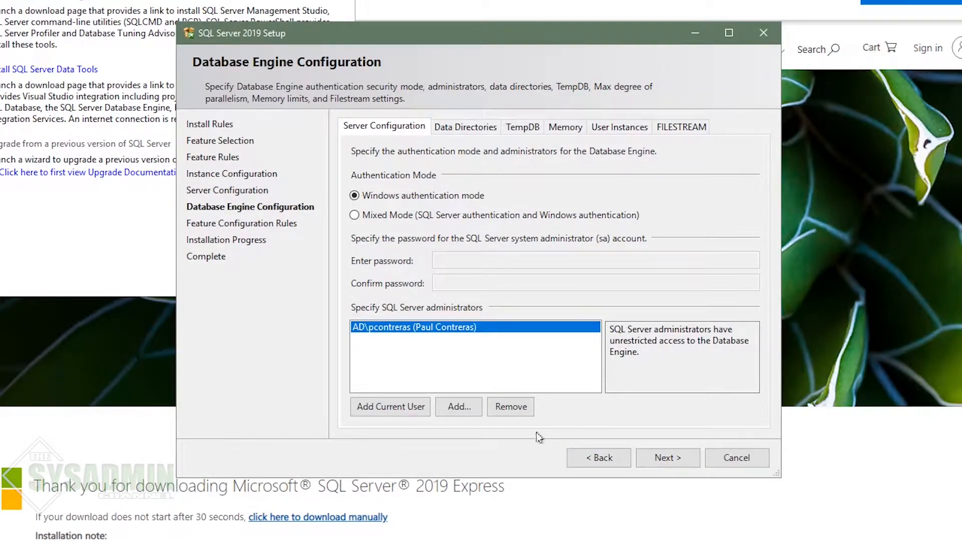
Step: Add the SG - Webtool Administrators group as a SQL Server administrator
click(456, 406)
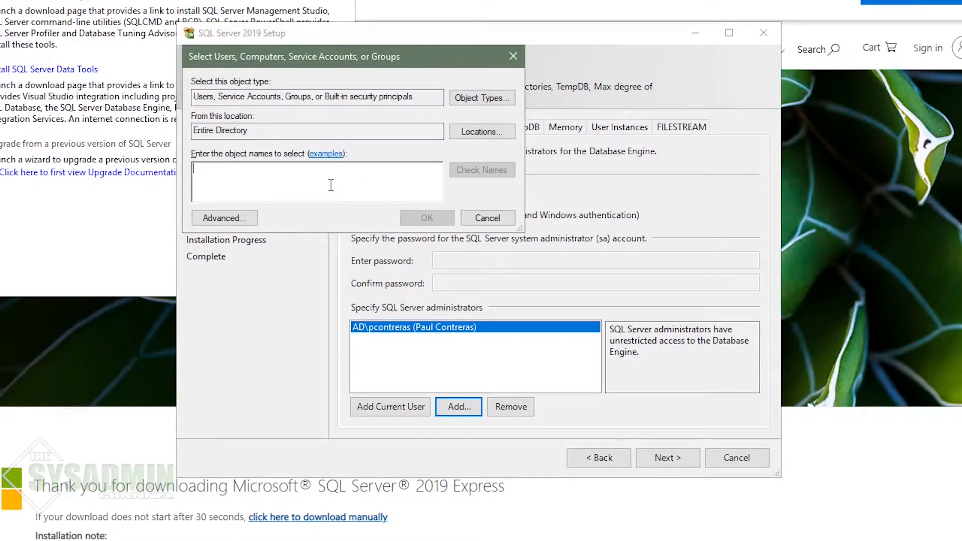
text(sg - )
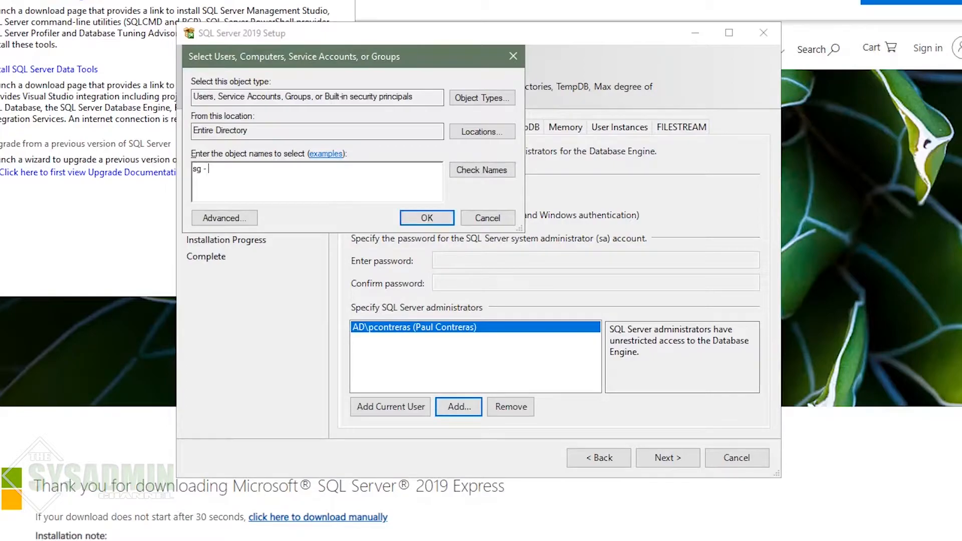
text(webtool)
click(483, 170)
click(440, 217)
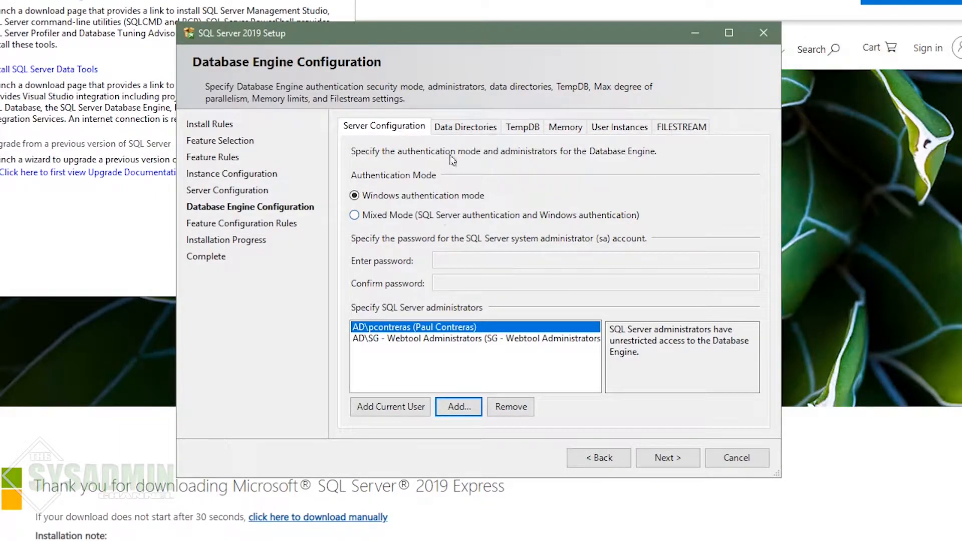
Step: Set both TempDB data and log autogrowth values to 256 MB
click(473, 128)
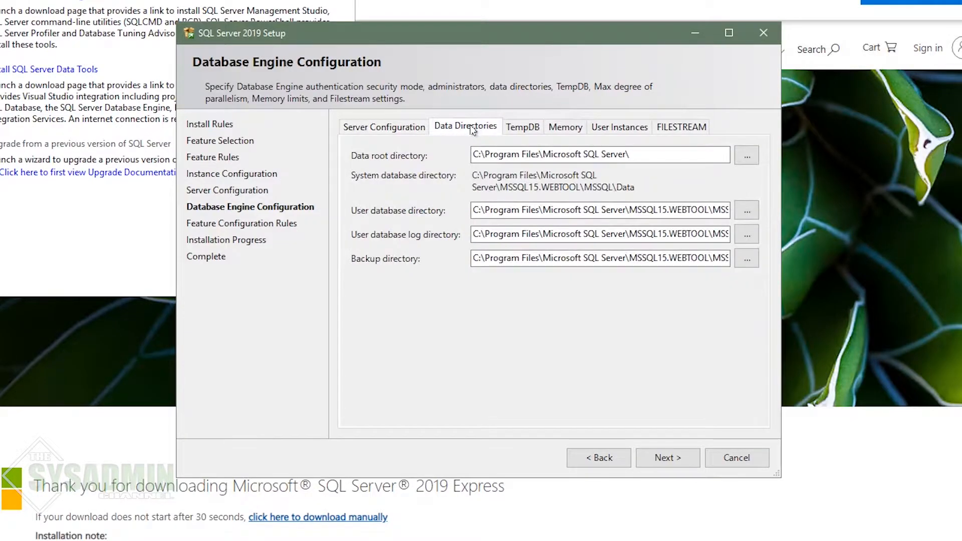
click(521, 128)
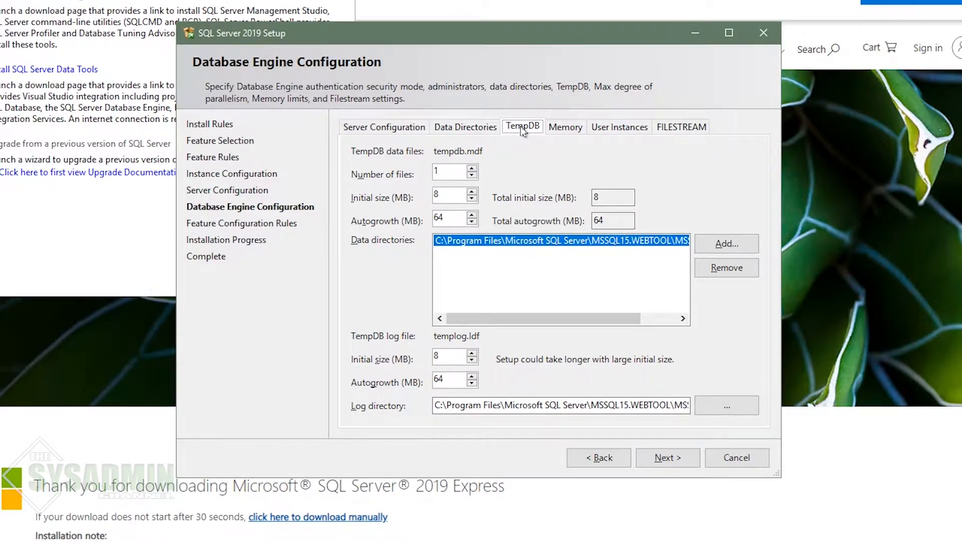
double_click(444, 219)
text(256)
key(Tab)
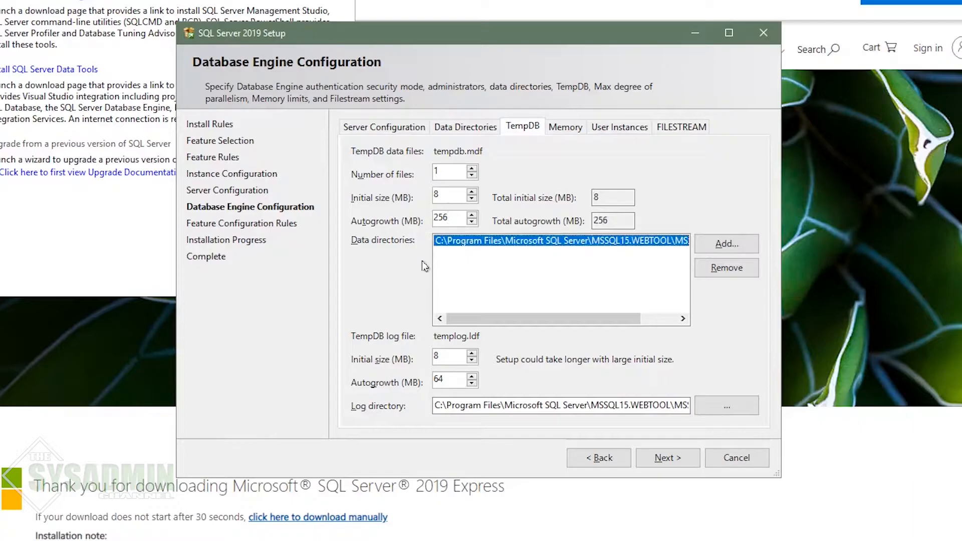
double_click(445, 379)
text(256)
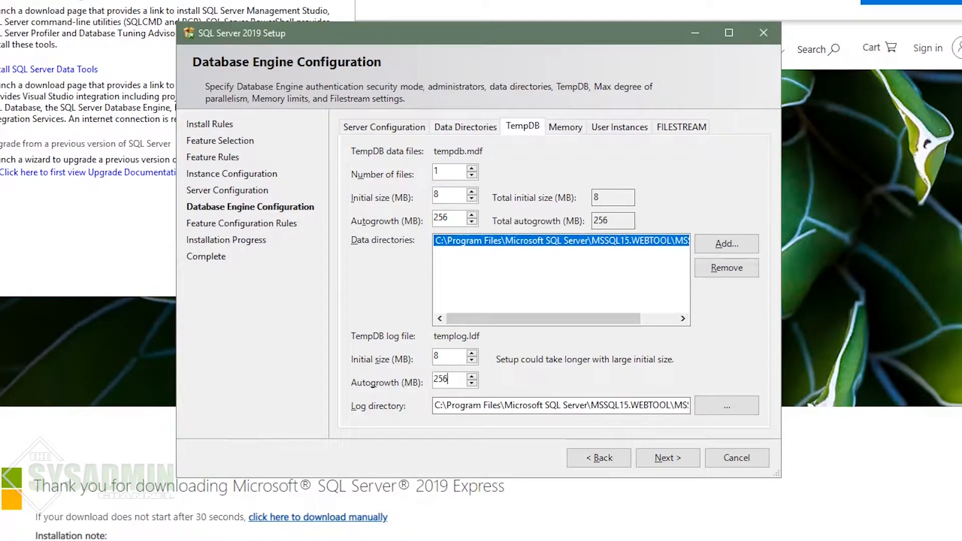
key(Tab)
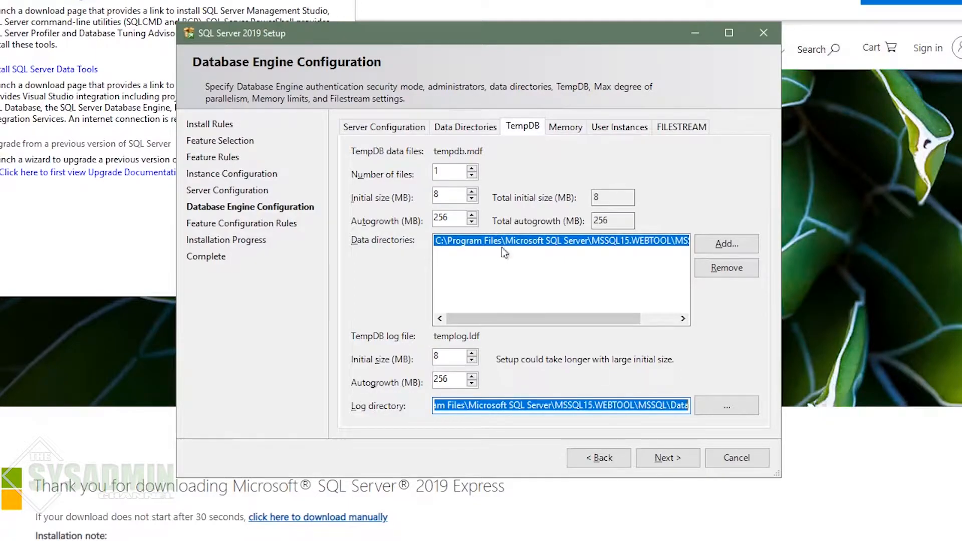
Step: Remove the default TempDB data directory and create a Database folder on the SQL Tempdb (H:) drive
click(727, 269)
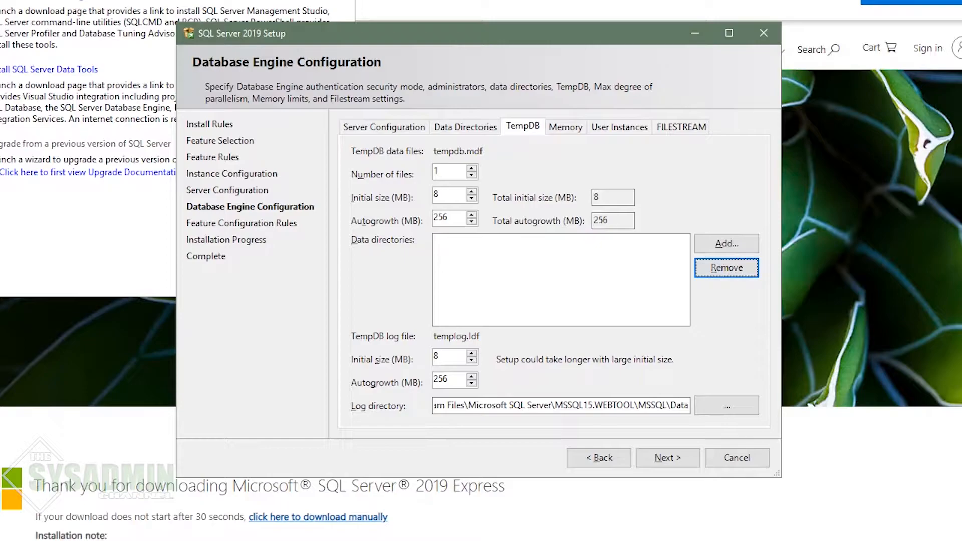
click(200, 540)
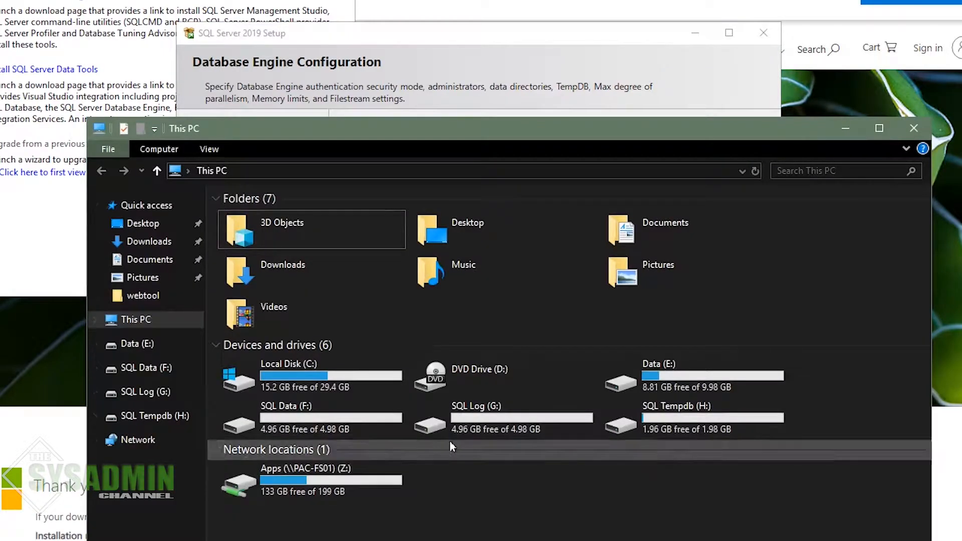
double_click(693, 418)
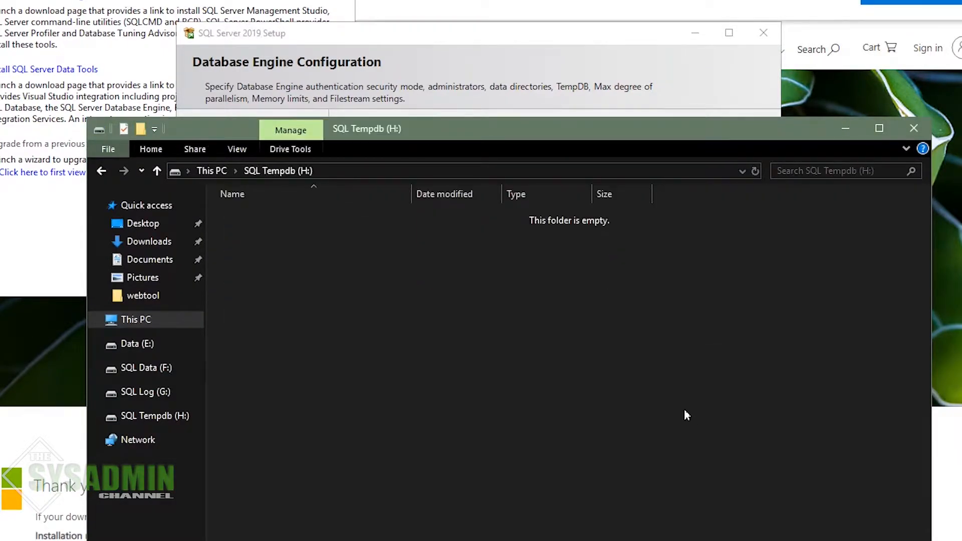
right_click(507, 346)
mouse_move(540, 498)
click(642, 500)
text(Database)
key(Return)
key(Return)
click(515, 171)
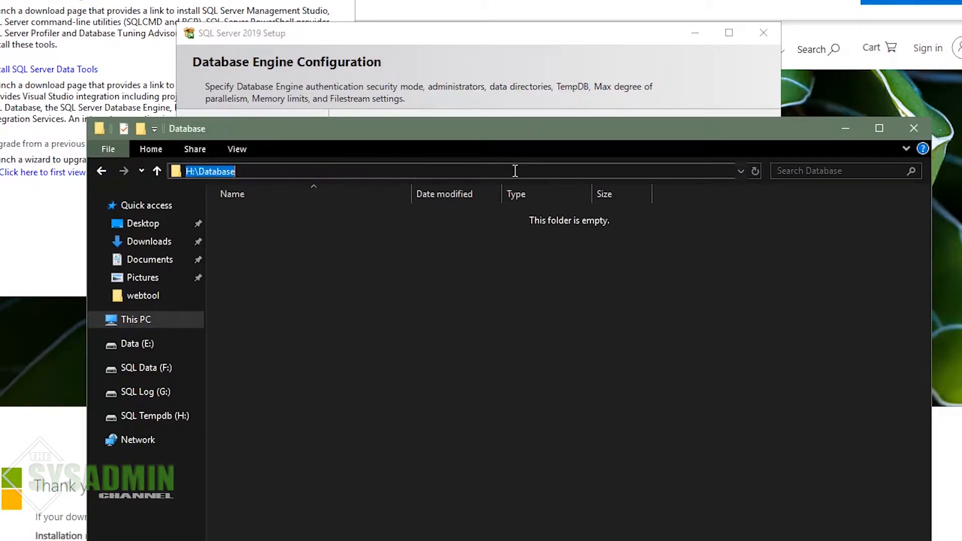
click(846, 128)
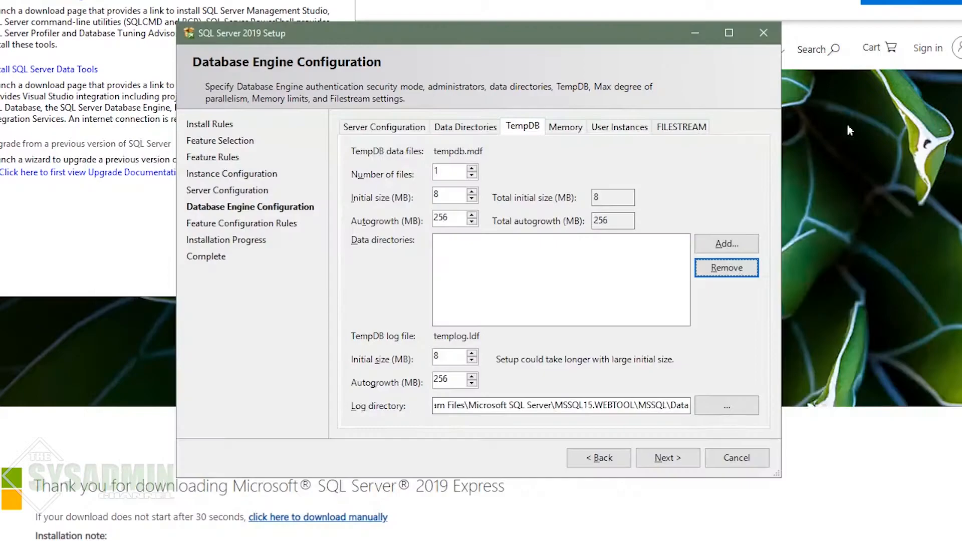
Step: Add H:\Database as the TempDB data and log directory
click(727, 241)
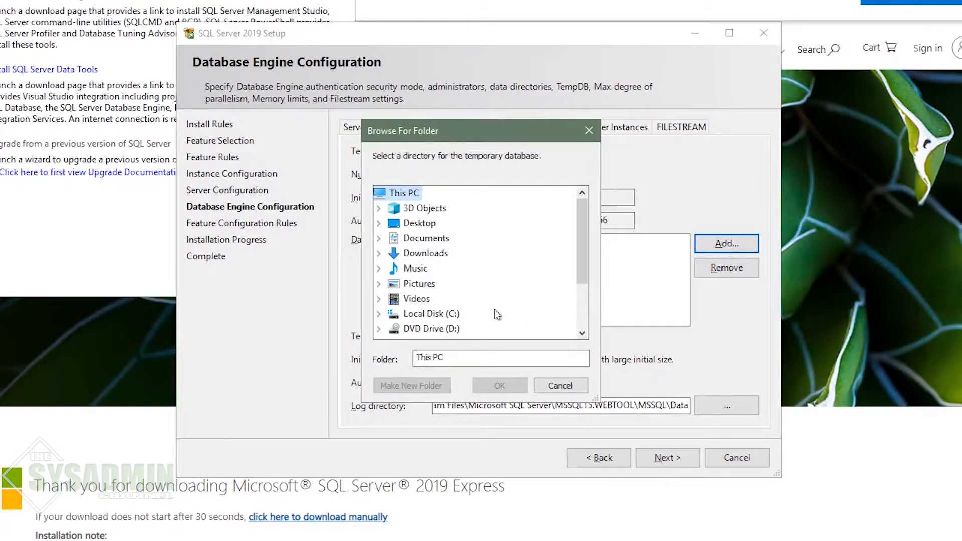
scroll(479, 297, down, 2)
click(451, 313)
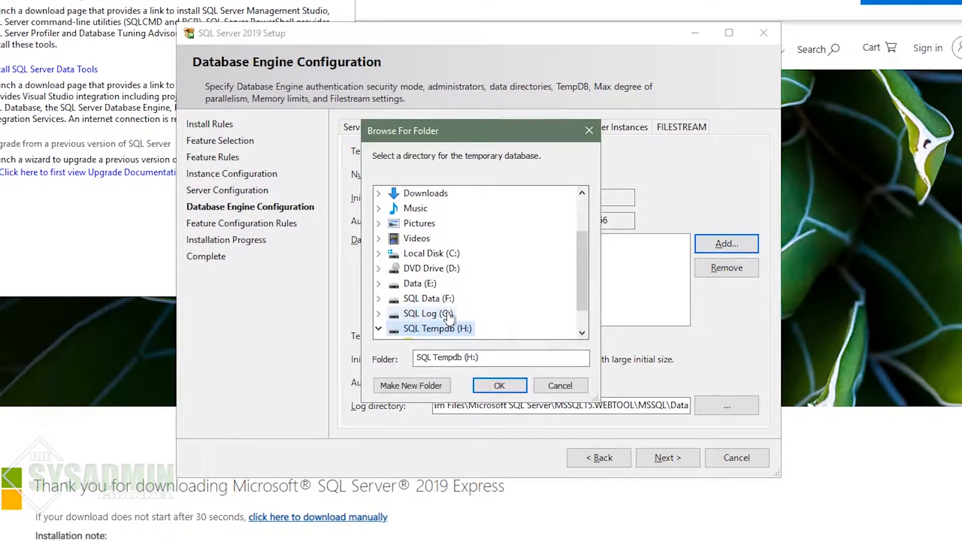
click(435, 314)
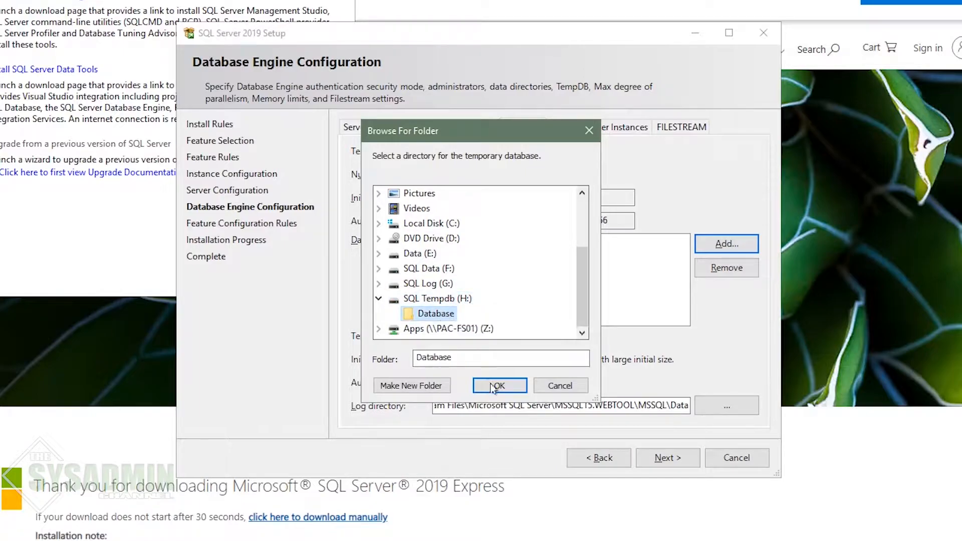
click(500, 386)
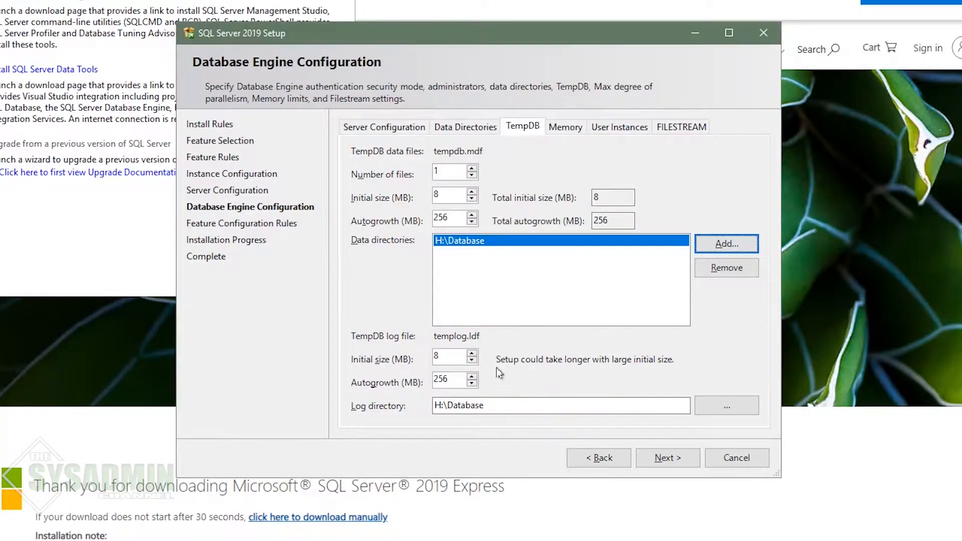
click(490, 283)
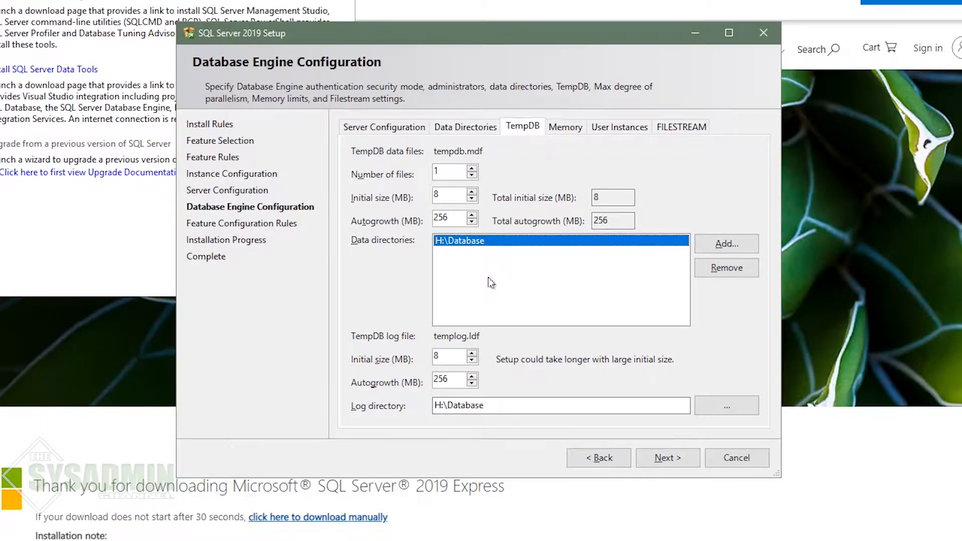
click(566, 128)
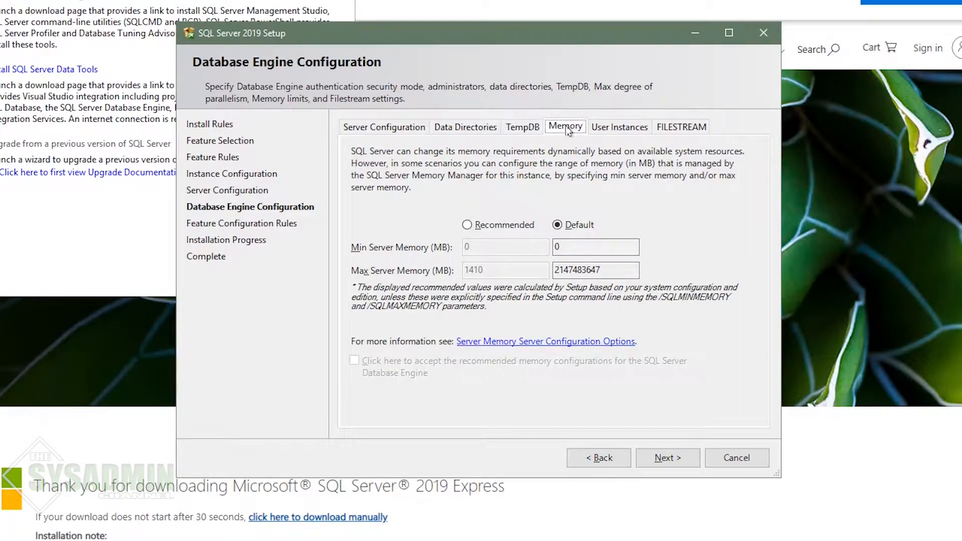
Step: Choose Recommended memory with Min 512 MB and Max 3072 MB, and accept the configuration
click(502, 227)
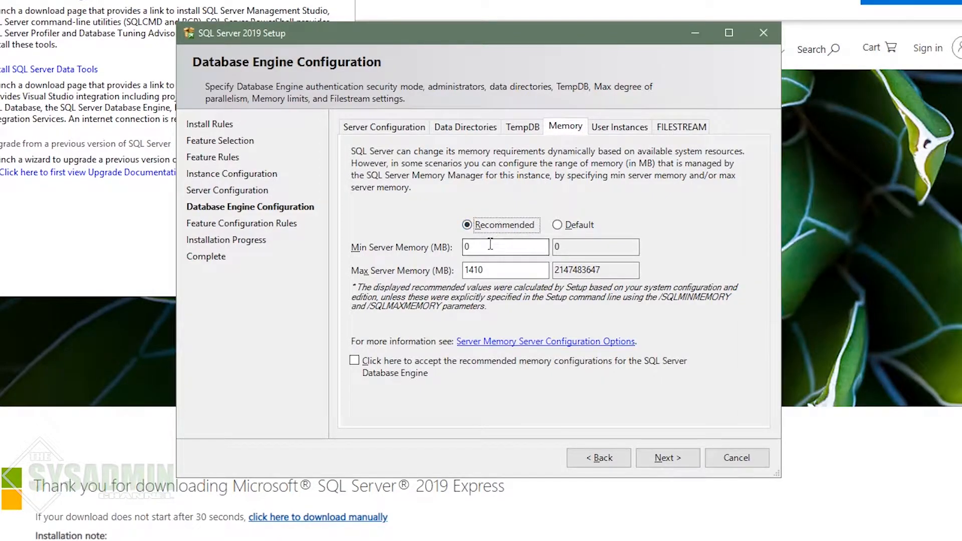
double_click(490, 246)
text(512)
key(Tab)
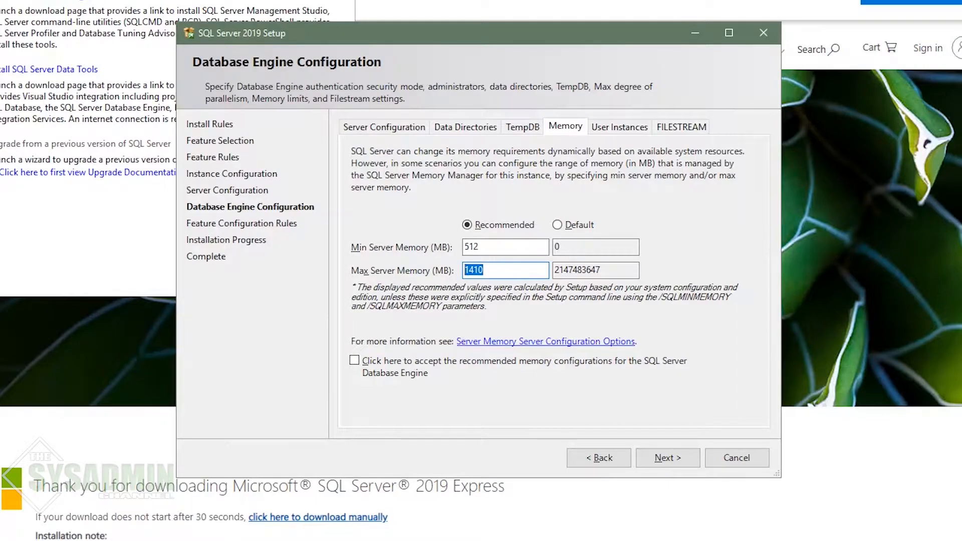
text(3072)
click(354, 362)
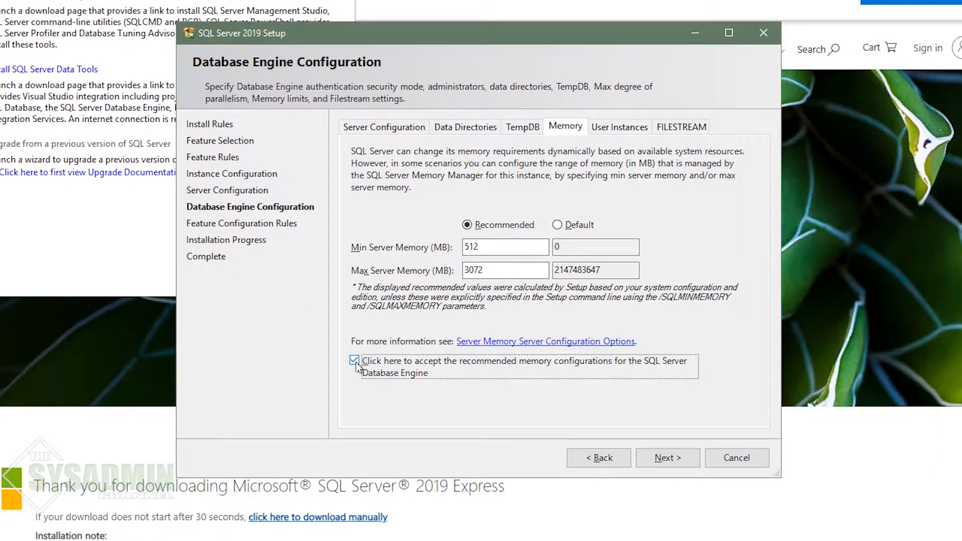
Step: Review User Instances and FILESTREAM (left off), run the install, and close the completed wizard
click(616, 129)
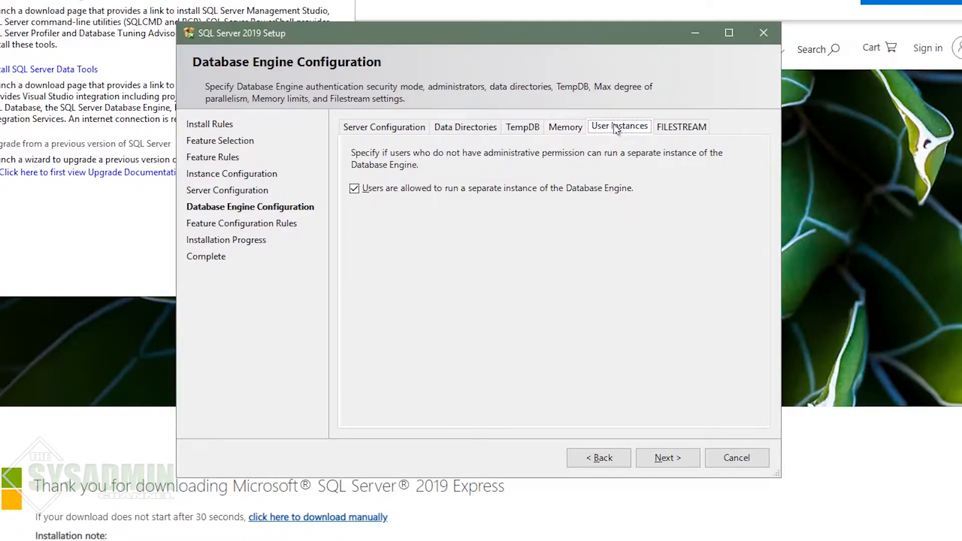
click(681, 130)
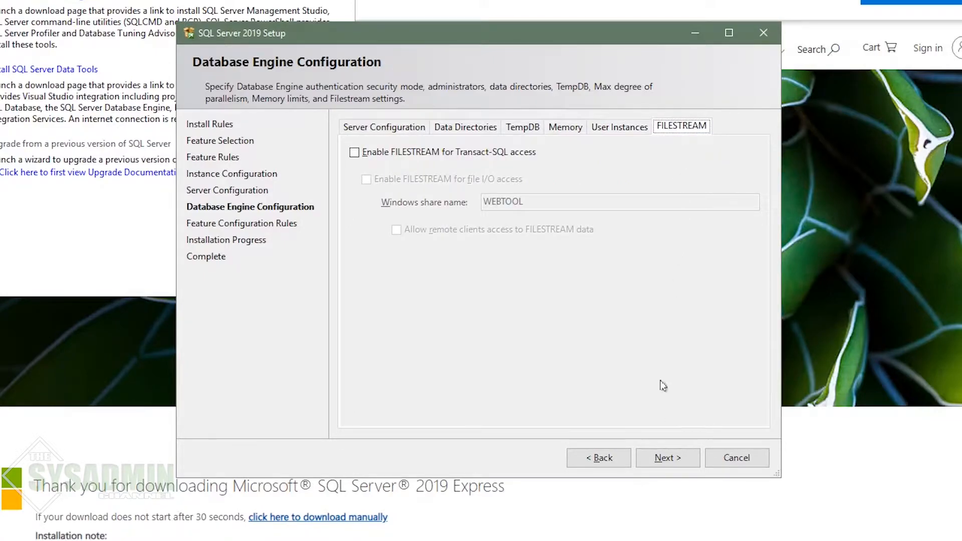
click(665, 459)
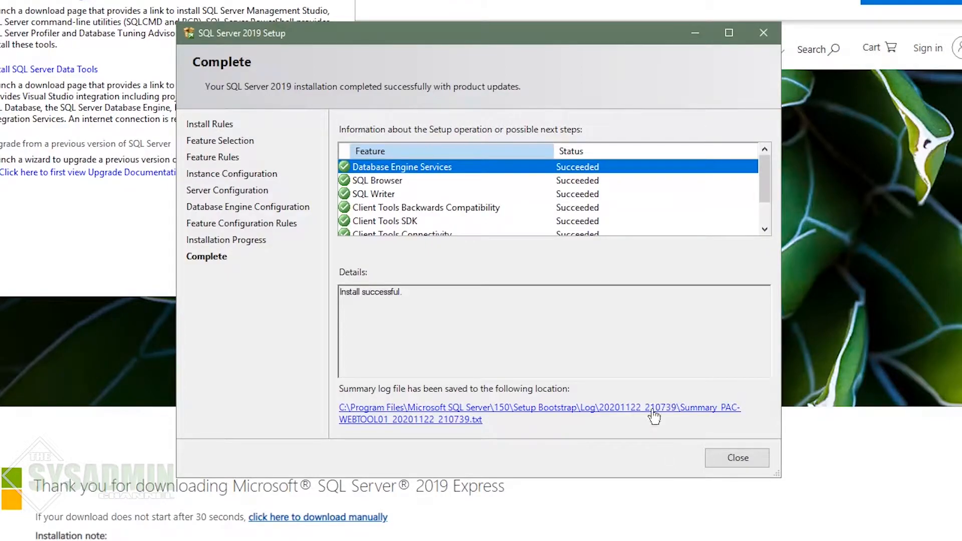
scroll(674, 203, down, 1)
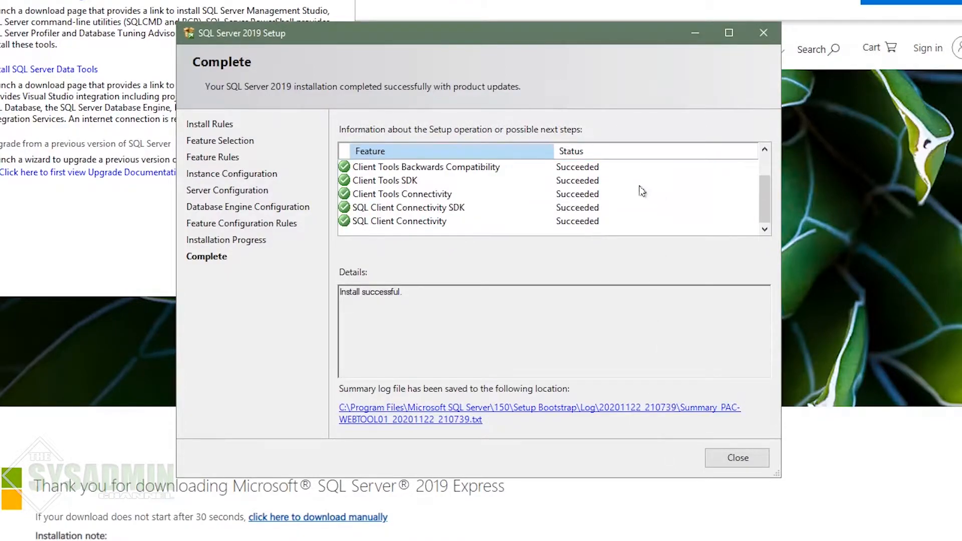
click(739, 457)
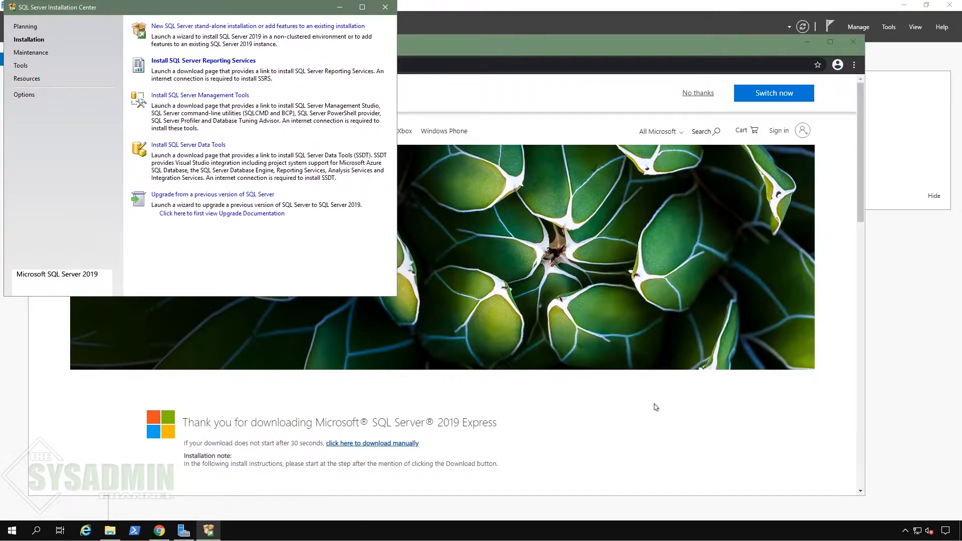
Step: Download and install SSMS 18.7.1, then close the finished setup and the documentation page
click(217, 98)
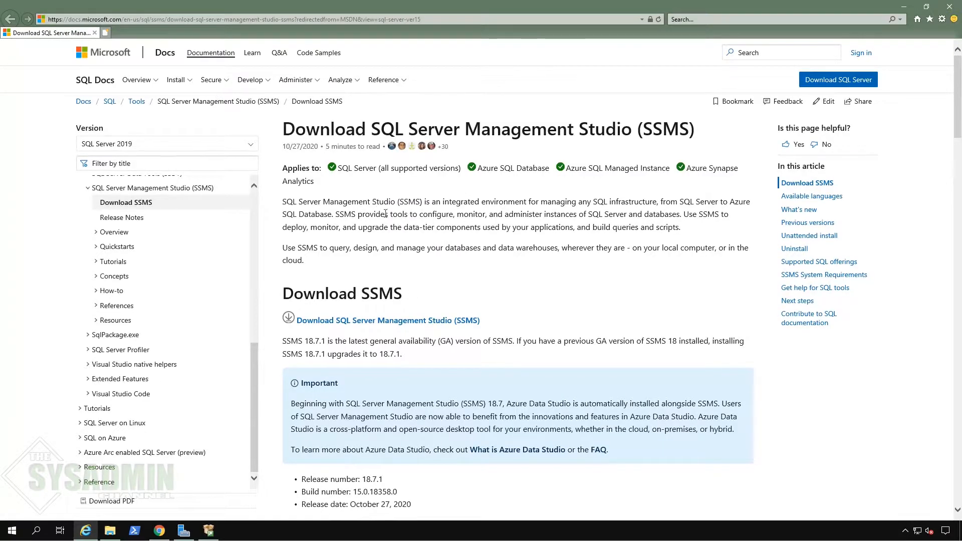
click(434, 321)
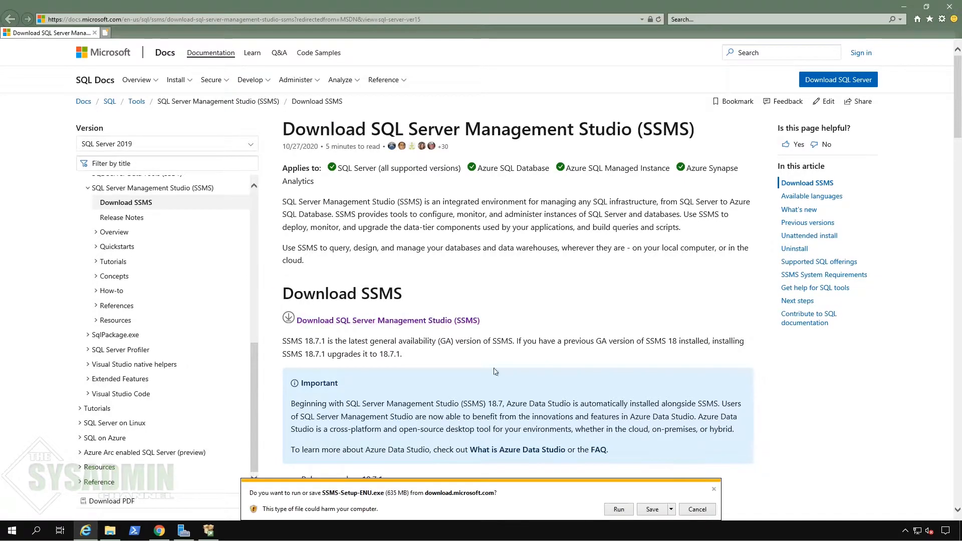
click(619, 509)
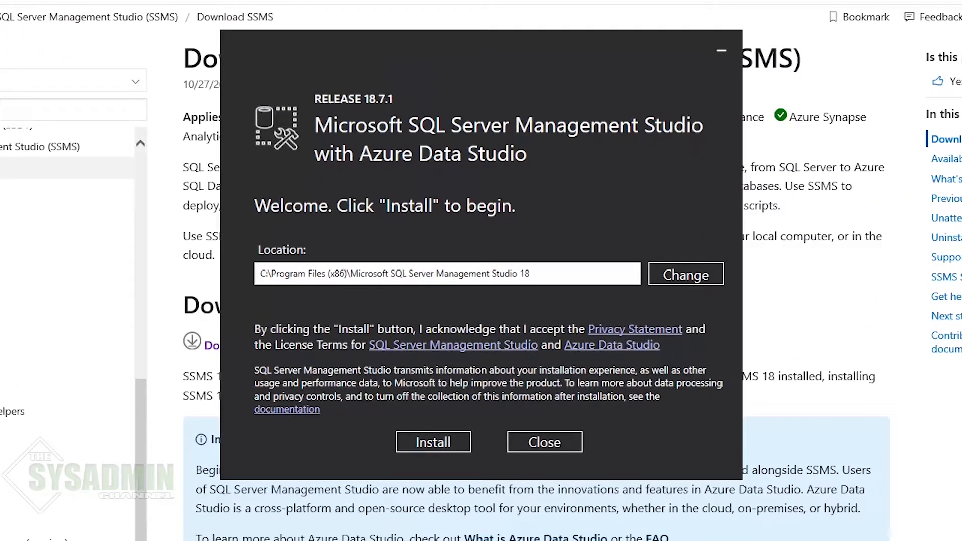
click(445, 445)
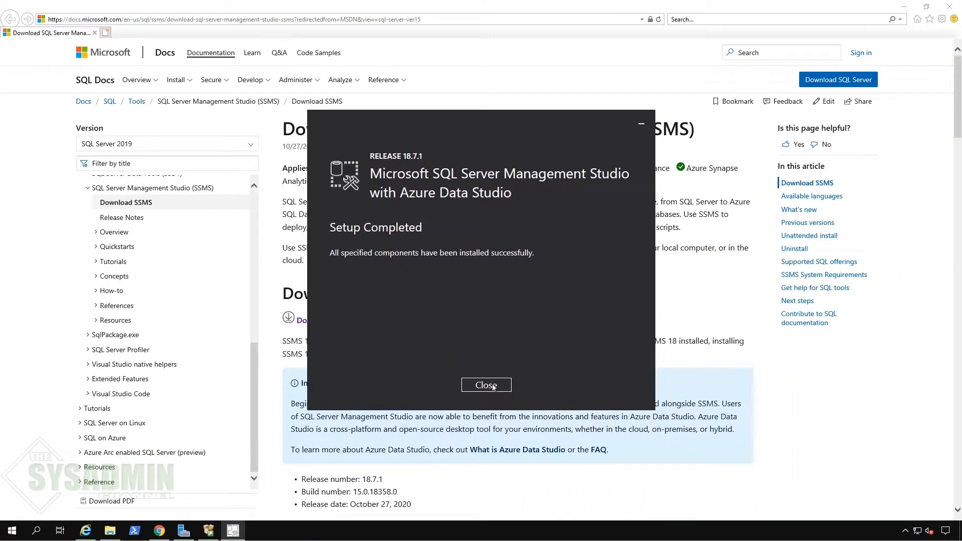
click(493, 387)
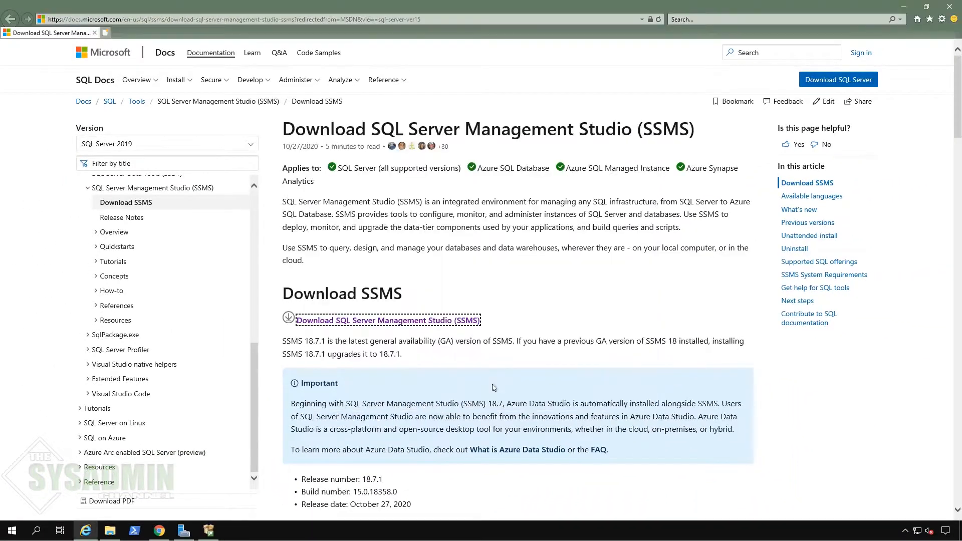
click(950, 6)
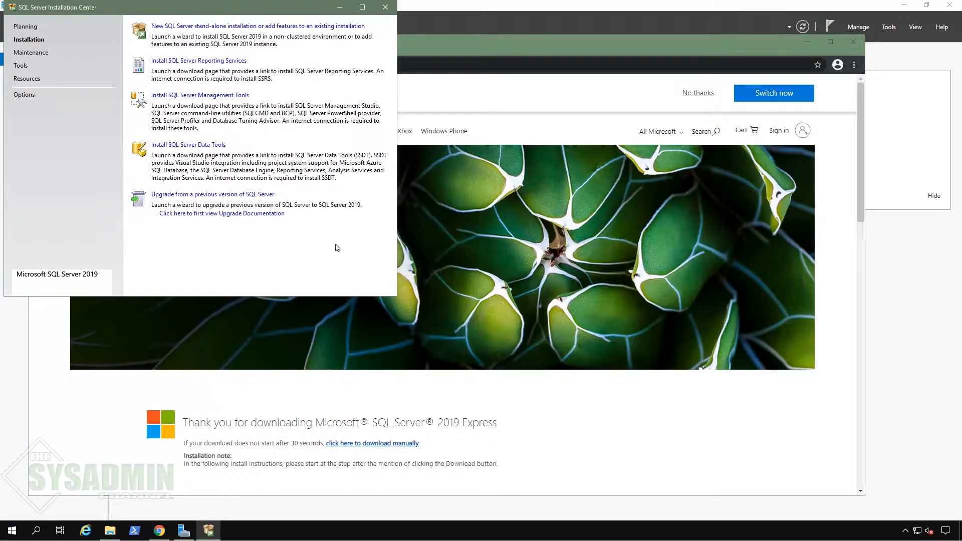
Step: Close Installation Center and the browser, then launch SQL Server 2019 Configuration Manager elevated
click(385, 8)
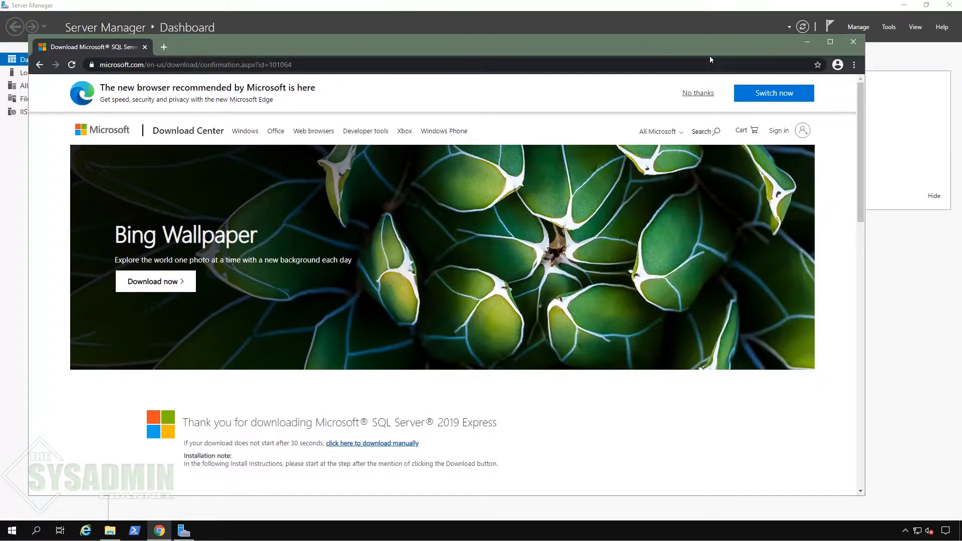
click(854, 44)
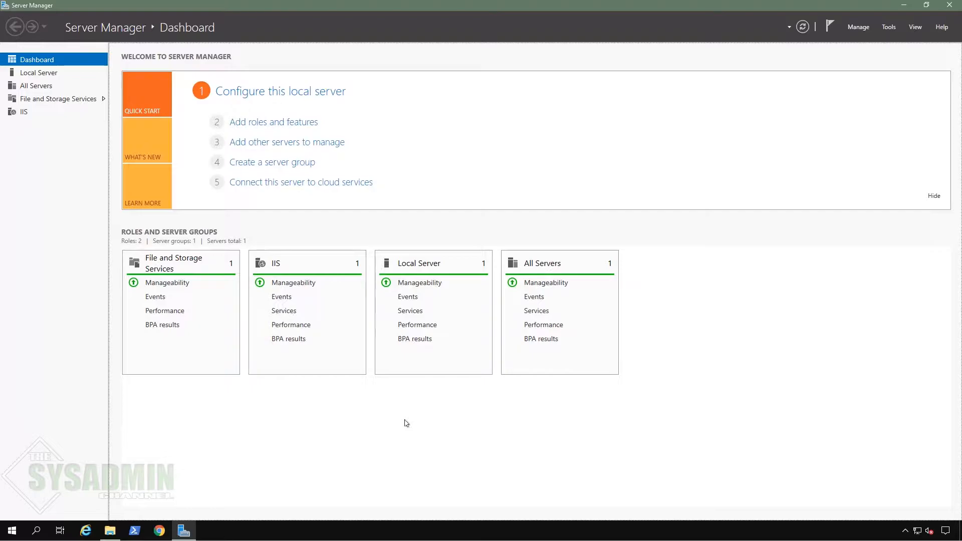
click(9, 532)
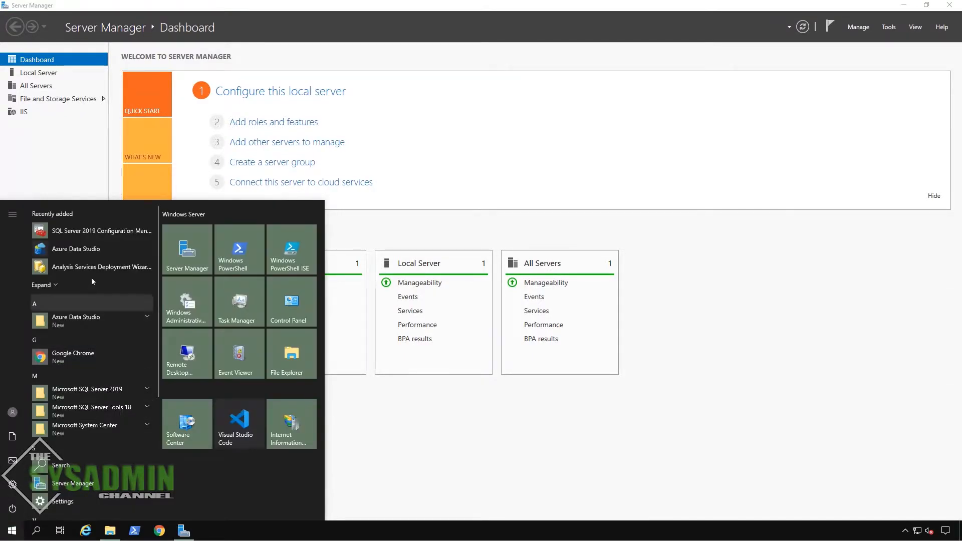
click(106, 232)
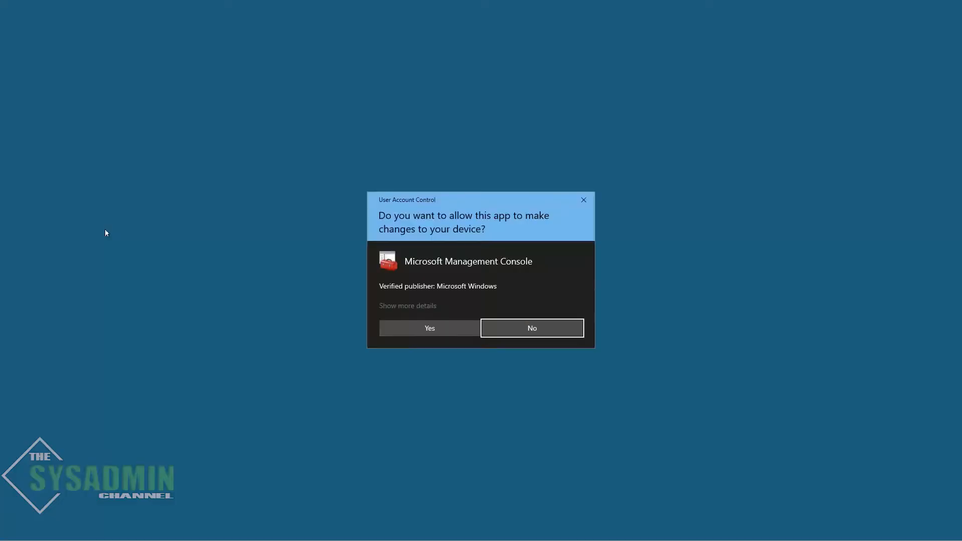
click(422, 328)
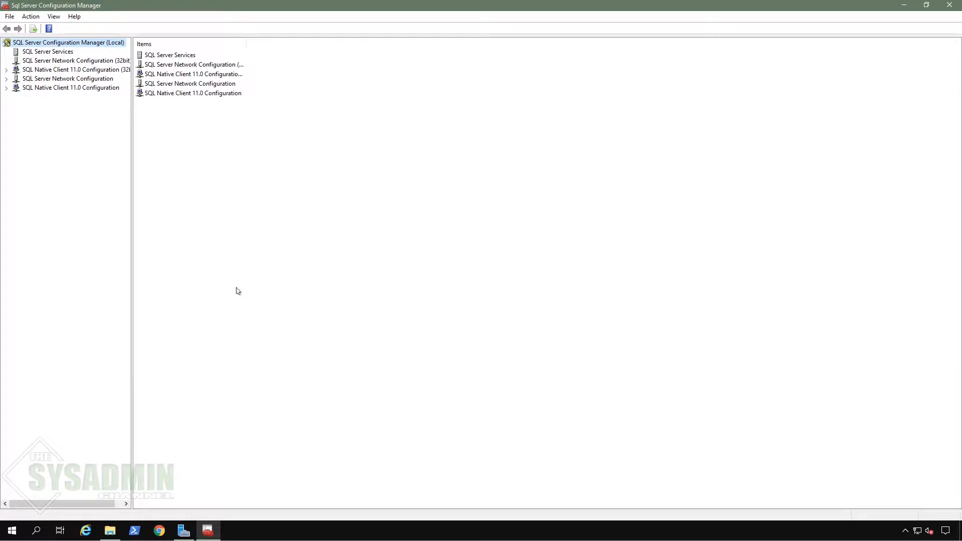
Step: Check that the webtool SQL Server service is running and view the 32-bit client protocols
click(59, 55)
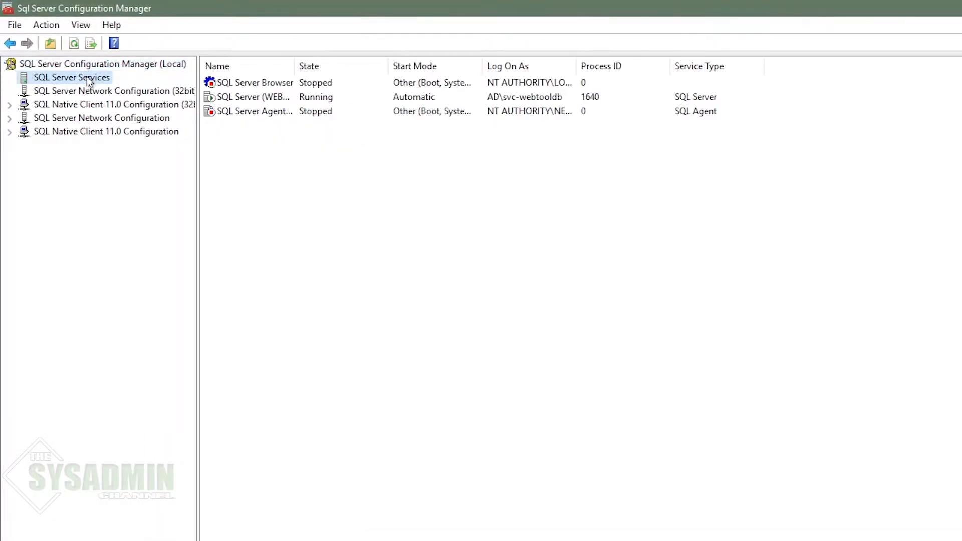
drag(575, 60, 638, 56)
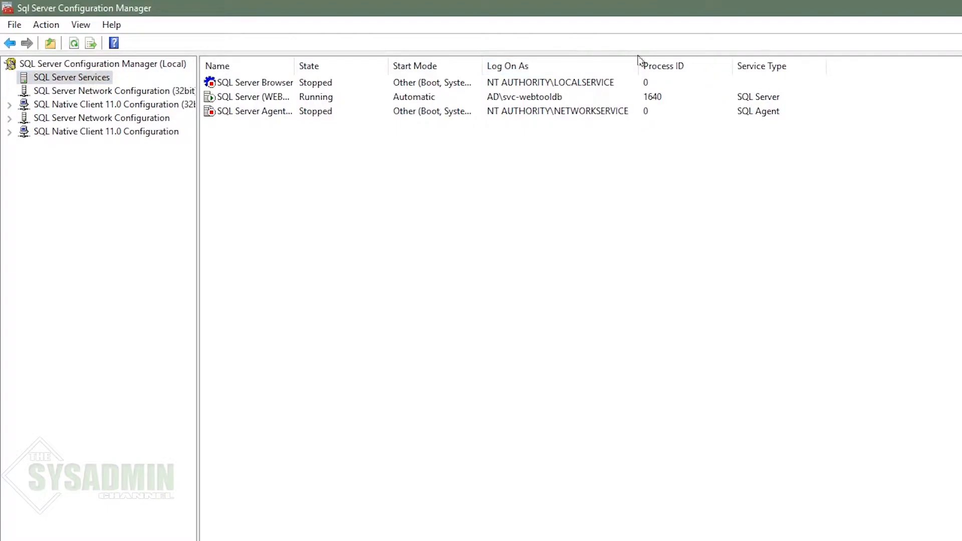
click(561, 98)
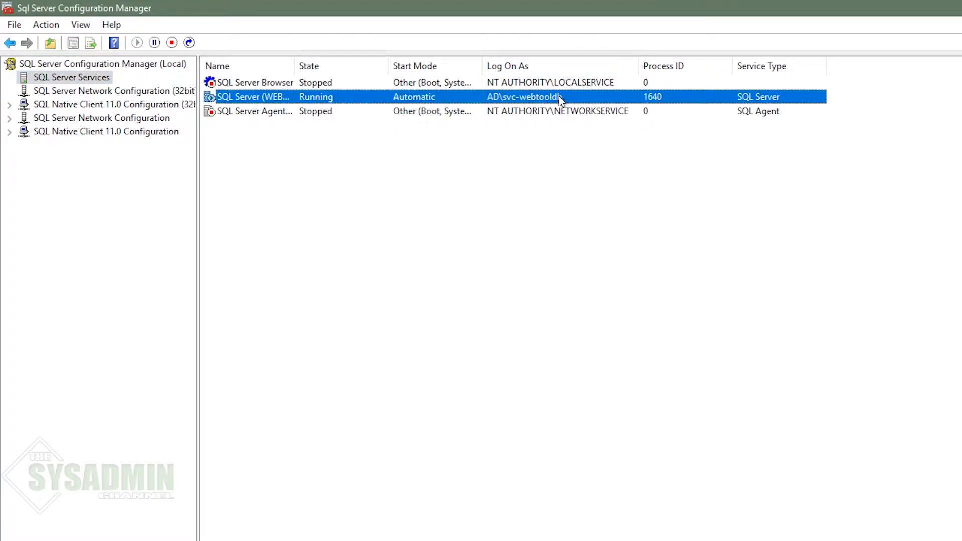
click(9, 105)
click(67, 119)
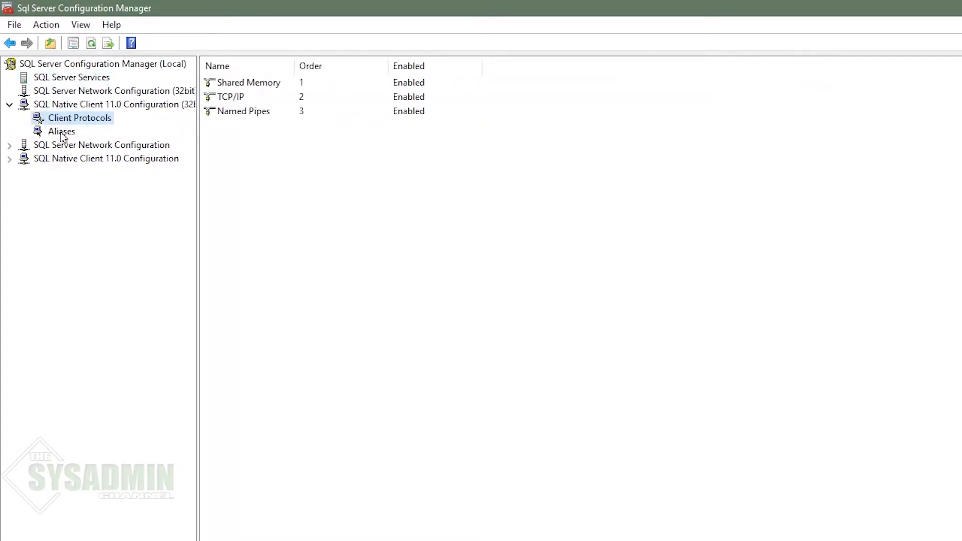
Step: Enable the TCP/IP and Named Pipes protocols for WEBTOOL
click(9, 145)
click(72, 159)
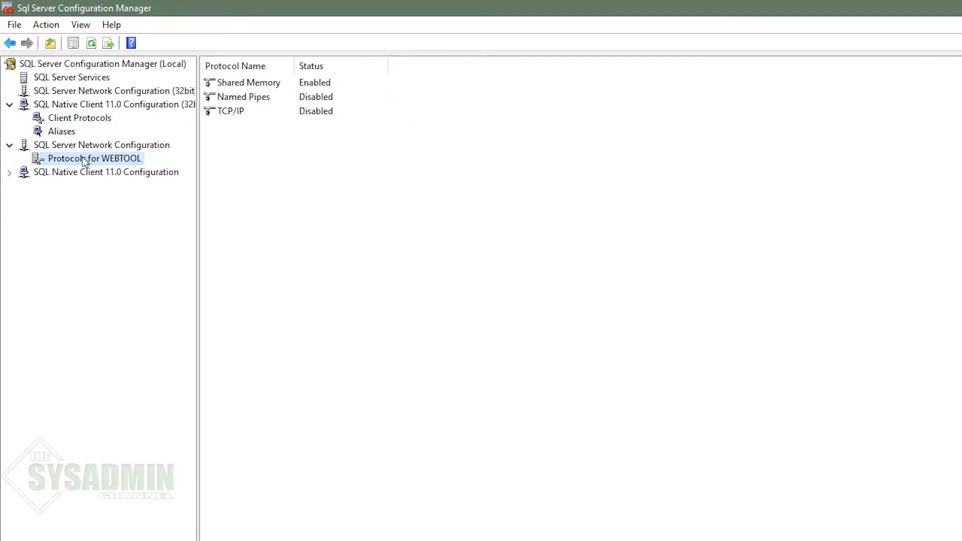
right_click(237, 117)
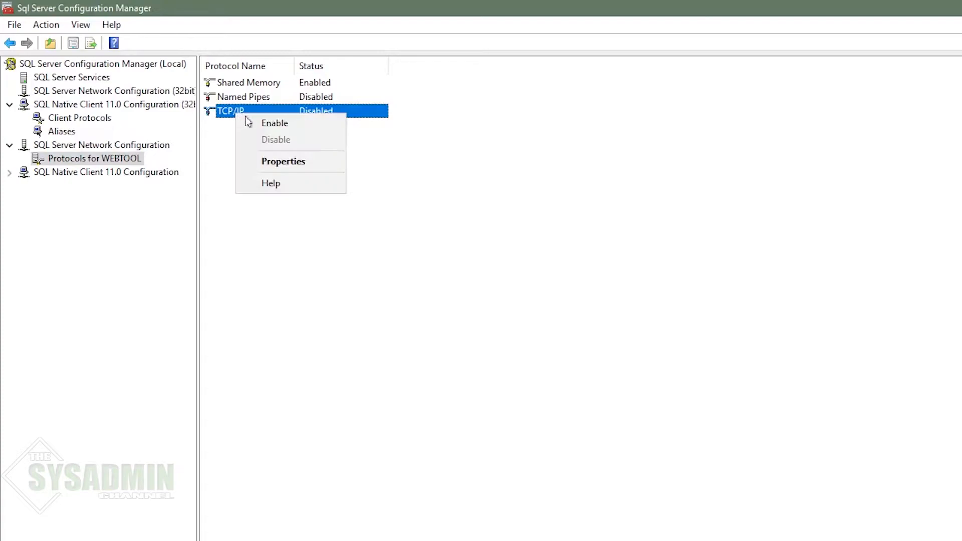
click(273, 125)
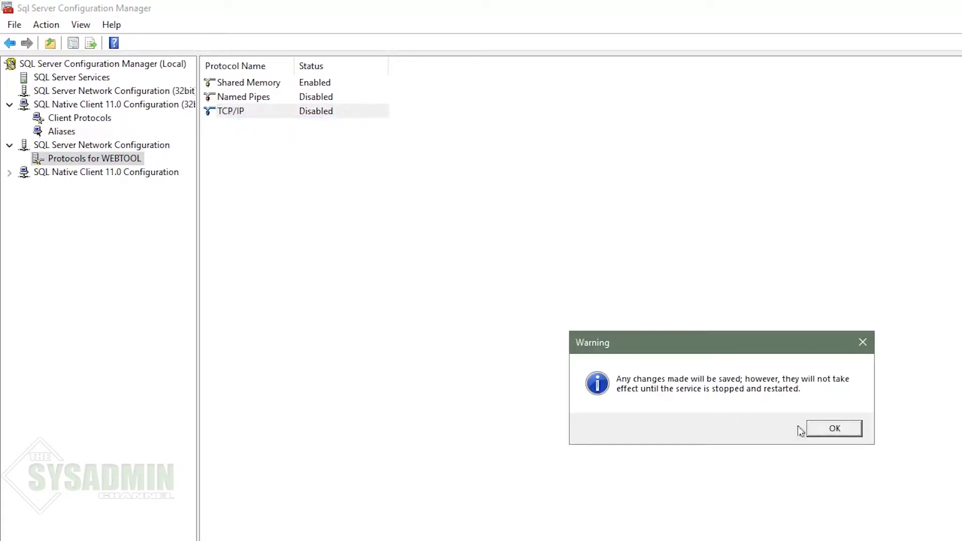
click(832, 429)
right_click(258, 100)
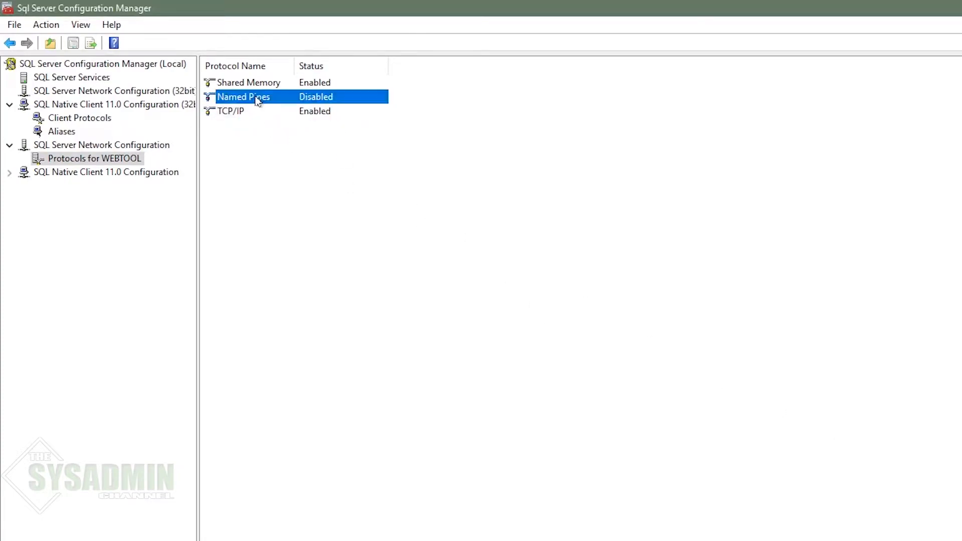
click(277, 107)
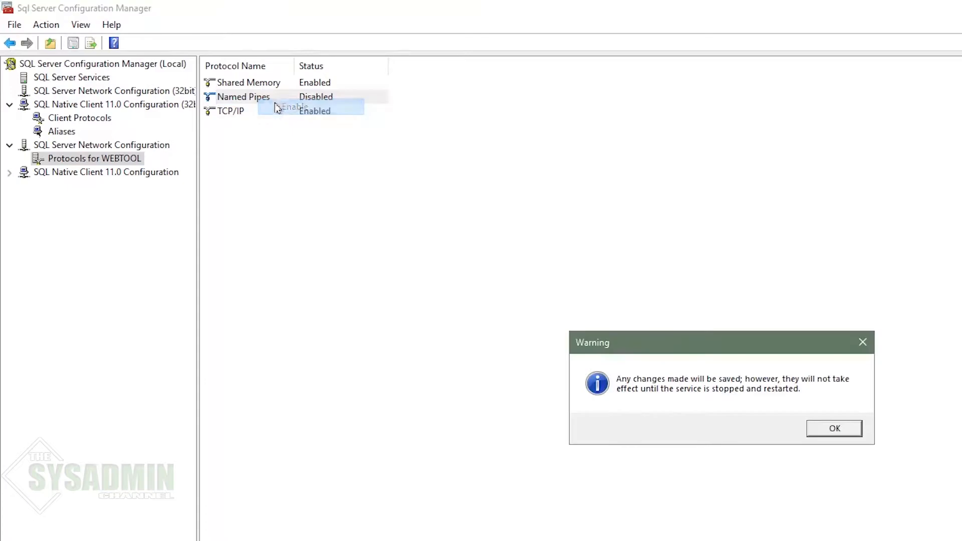
click(833, 428)
Step: Set the TCP port of IP1 through IP4 and IPAll to 1433 in TCP/IP properties
double_click(237, 113)
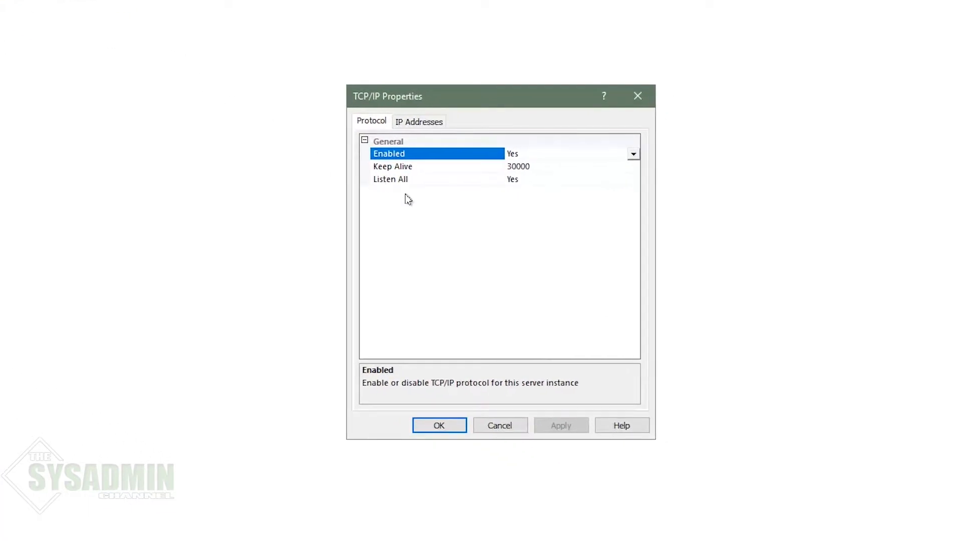
click(423, 124)
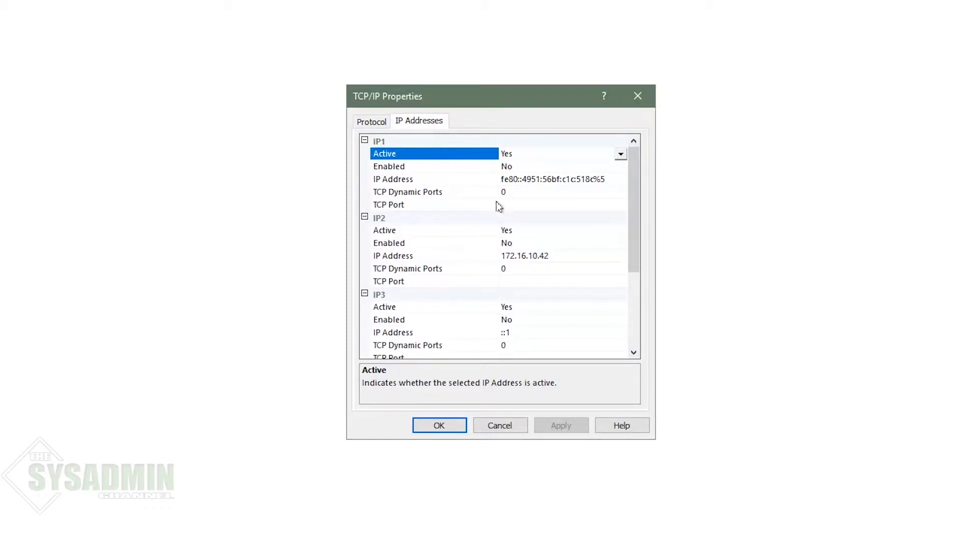
click(527, 202)
text(1433)
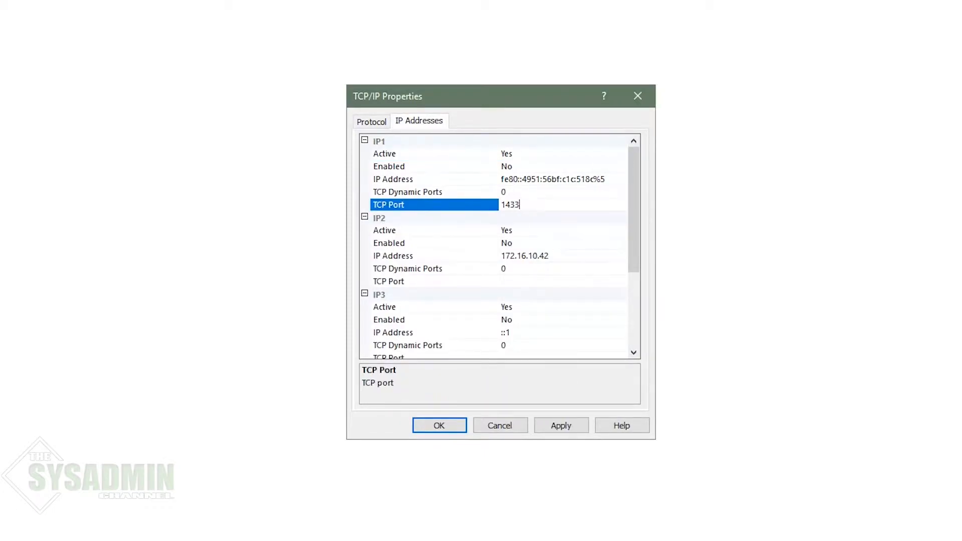
click(516, 281)
text(1433)
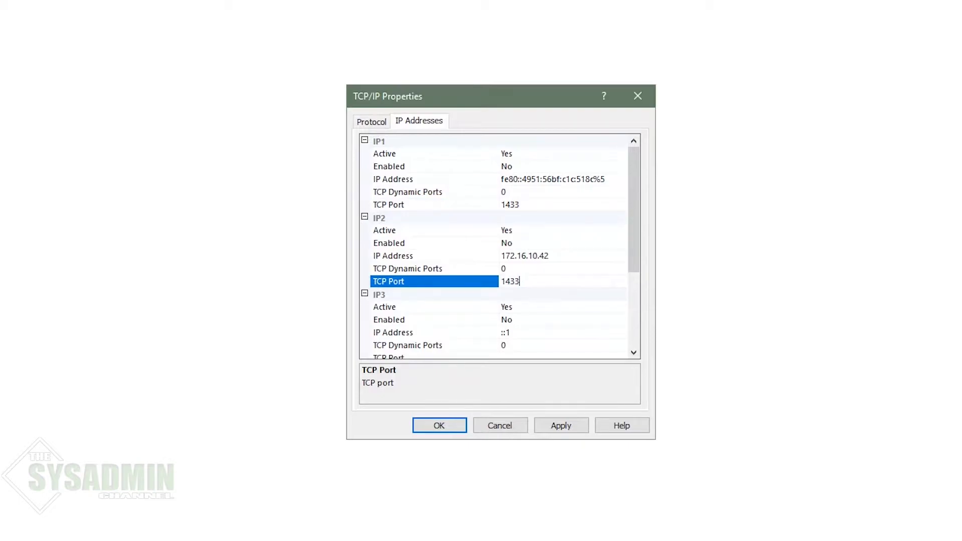
scroll(514, 273, down, 3)
click(515, 244)
text(1433)
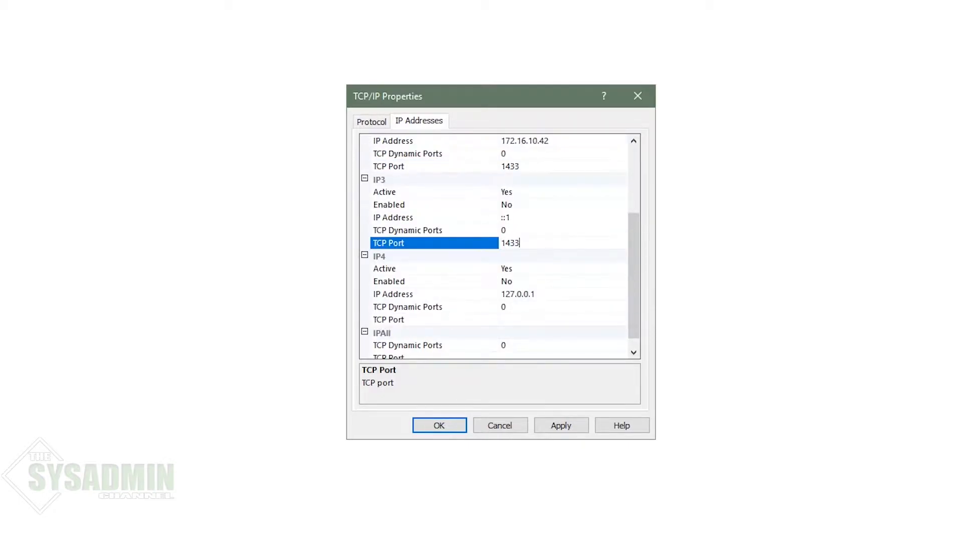
scroll(515, 249, down, 1)
click(521, 307)
text(1433)
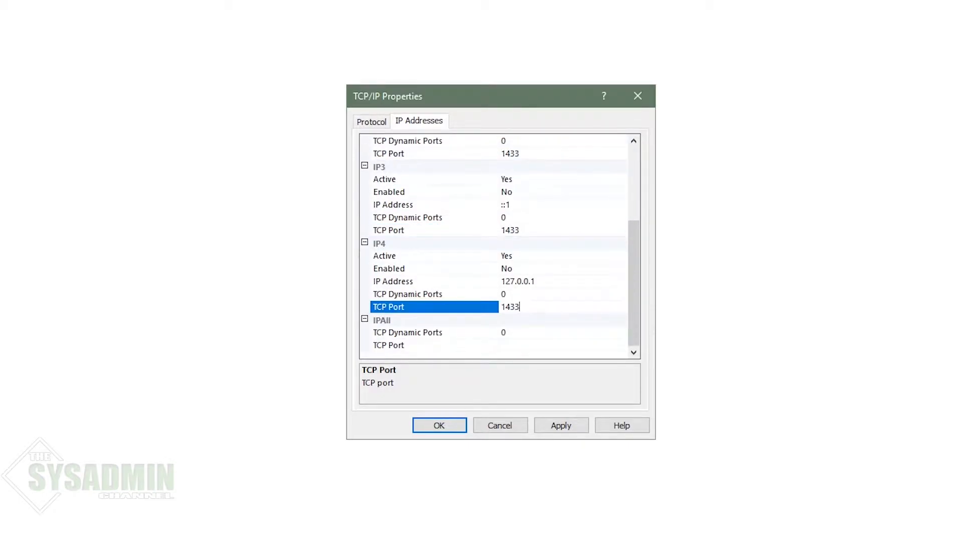
click(514, 345)
text(1433)
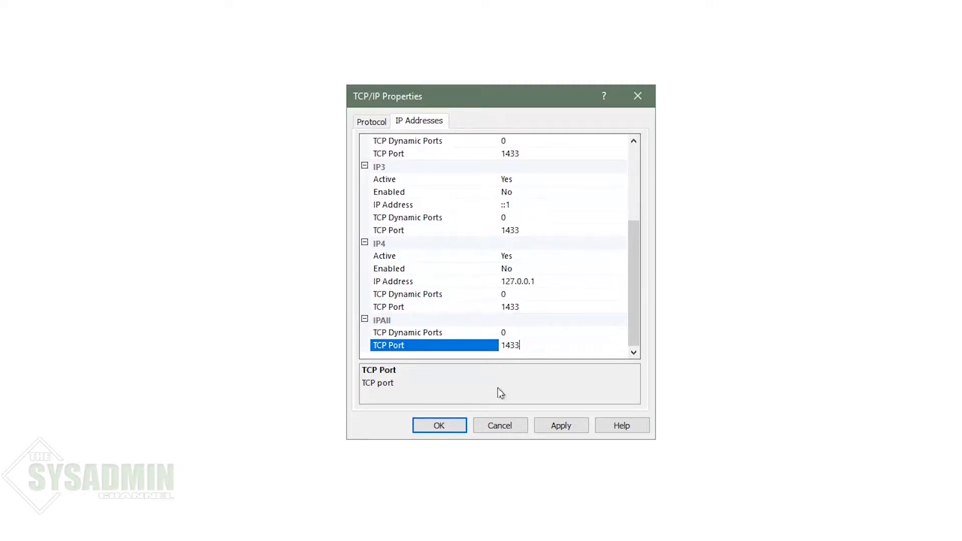
click(445, 426)
click(627, 326)
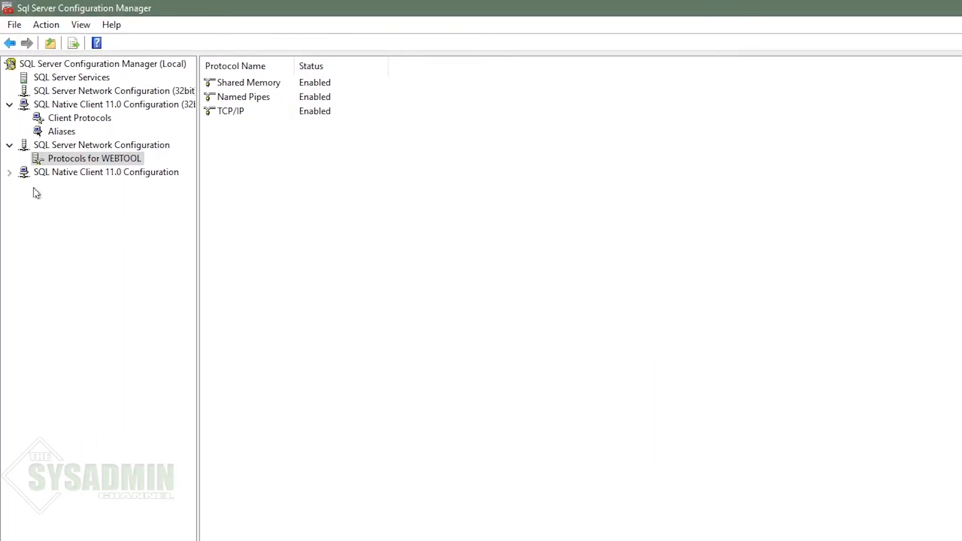
Step: Inspect the other native client's TCP/IP settings and aliases, then close Configuration Manager
click(8, 173)
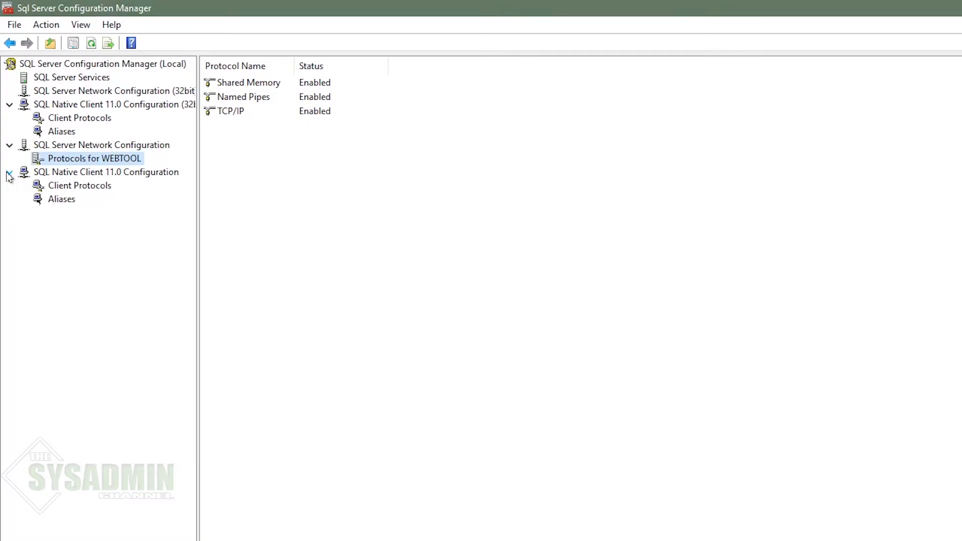
click(65, 188)
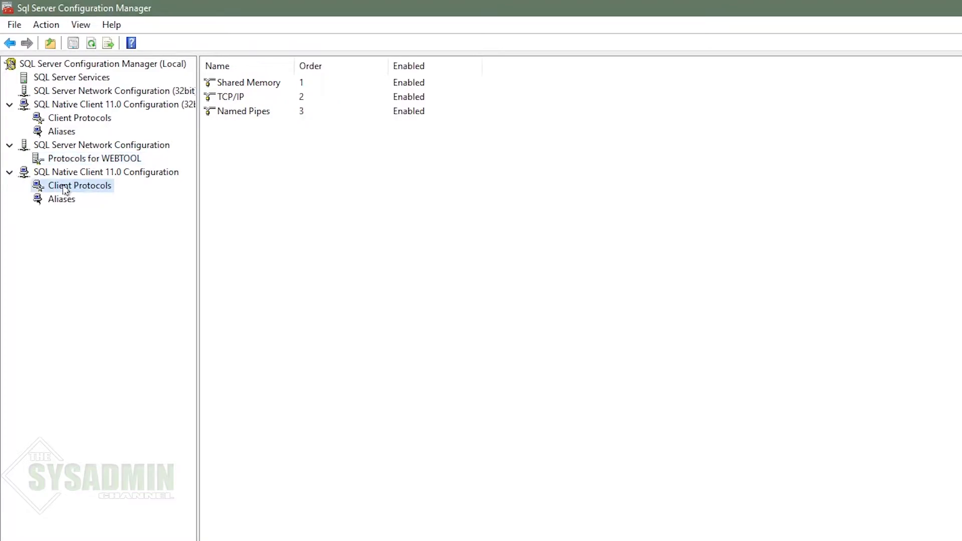
double_click(236, 98)
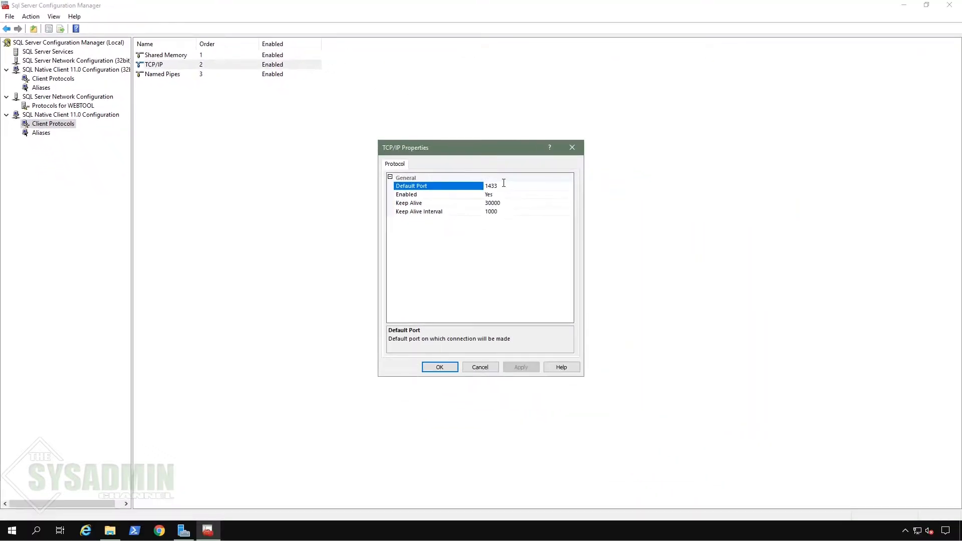
click(441, 367)
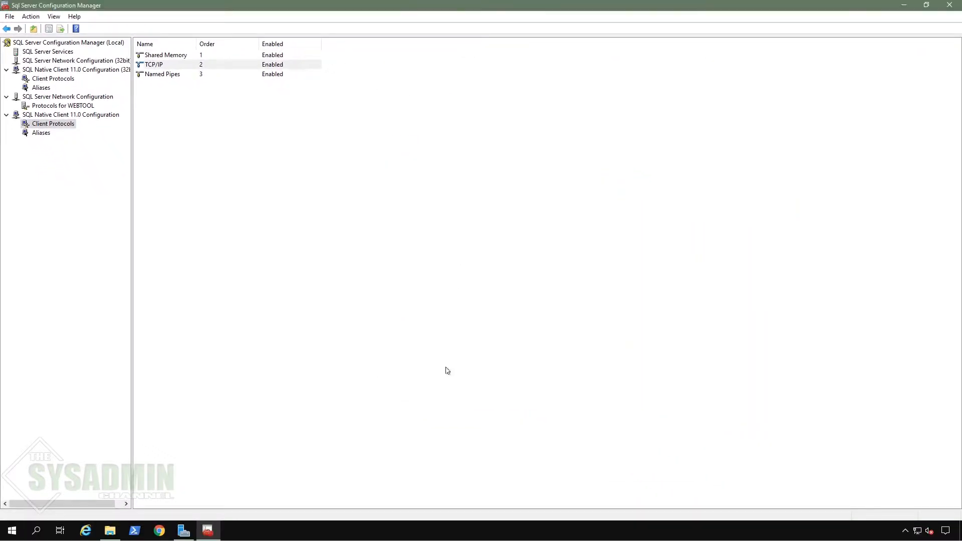
click(46, 133)
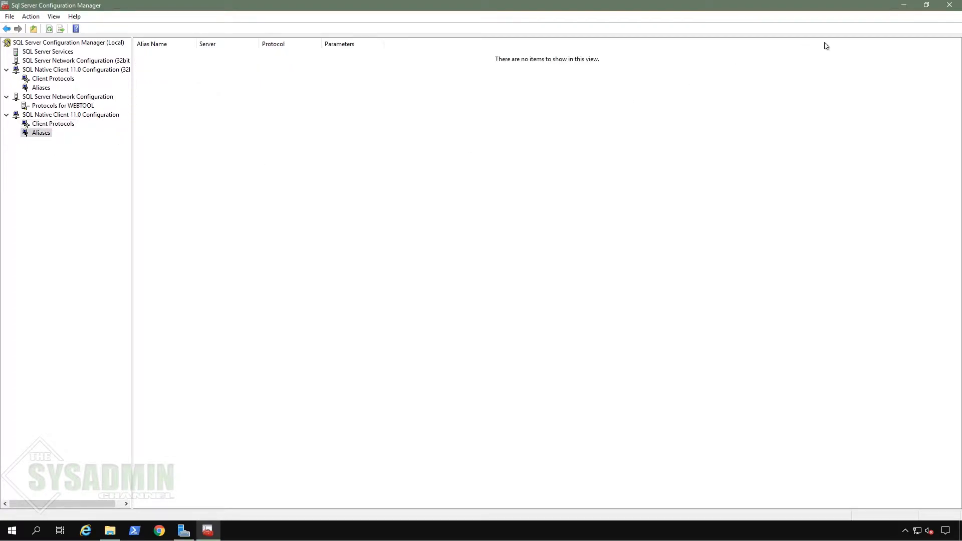
click(941, 7)
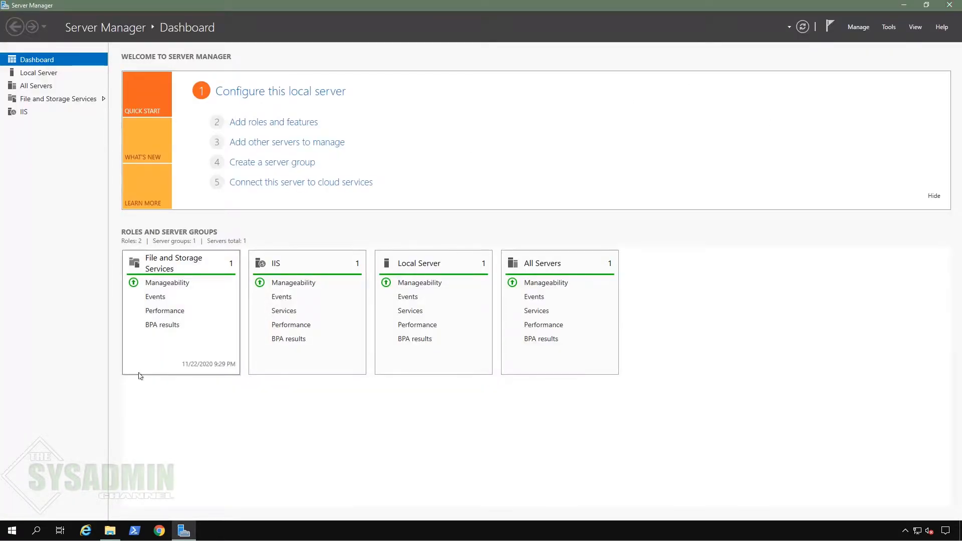
Step: Open Windows Defender Firewall's advanced settings via firewall.cpl and show the inbound rules
click(13, 530)
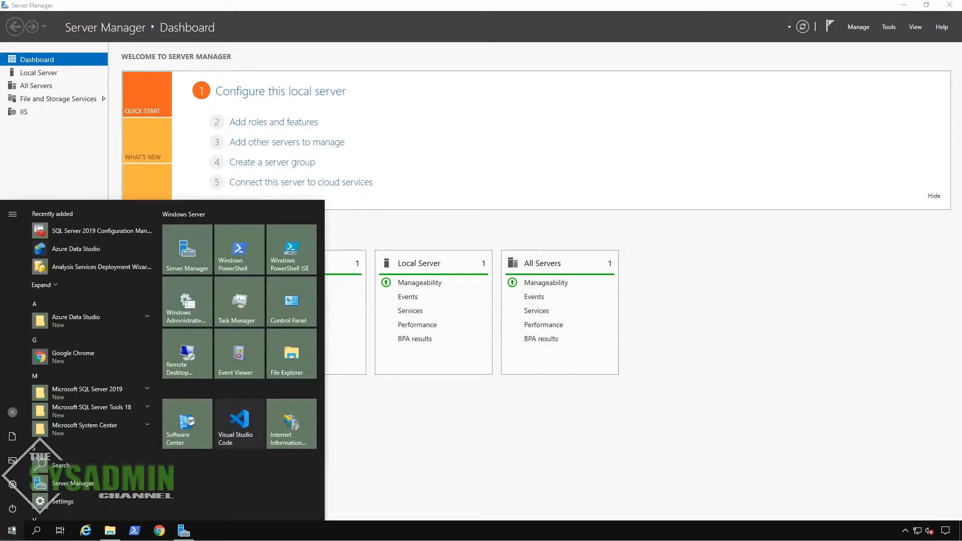
text(firewall.cpl)
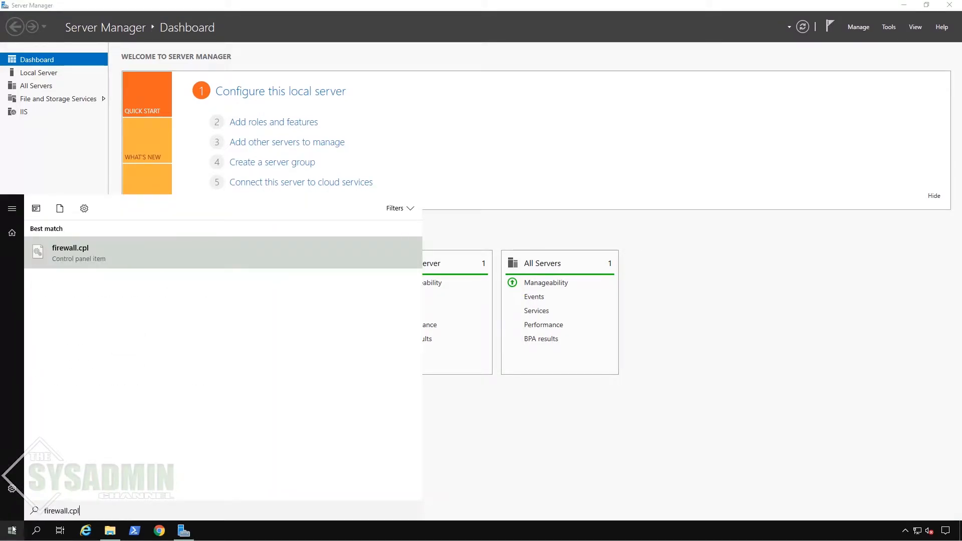
key(Return)
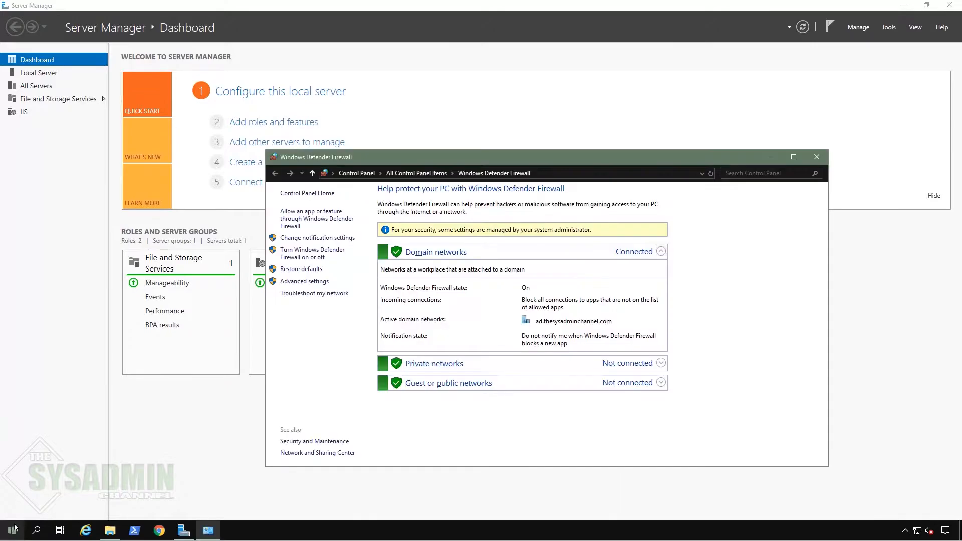
click(315, 283)
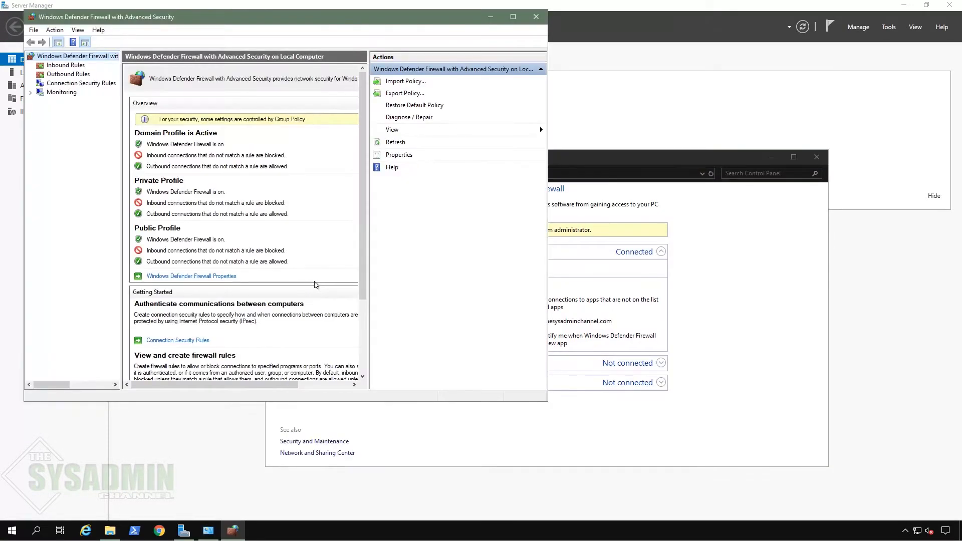
click(513, 21)
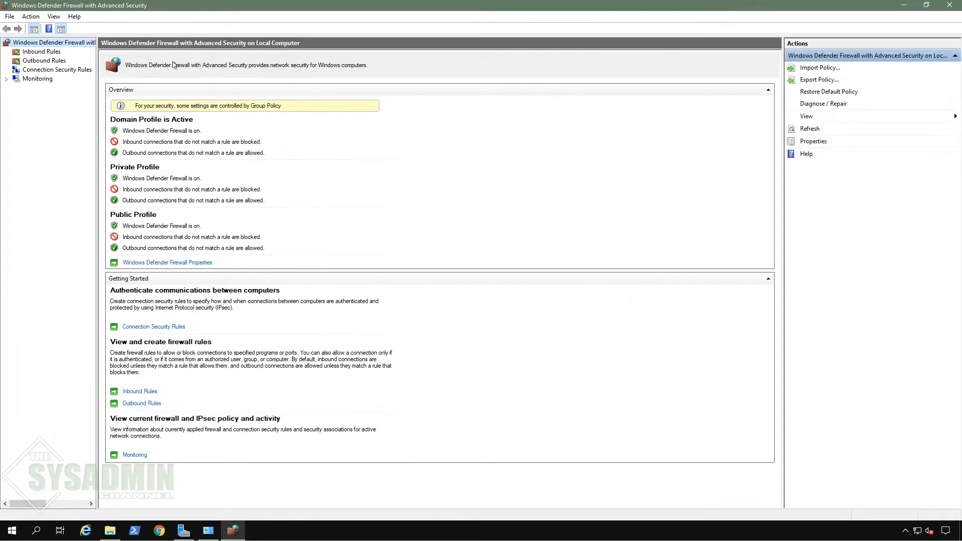
click(56, 52)
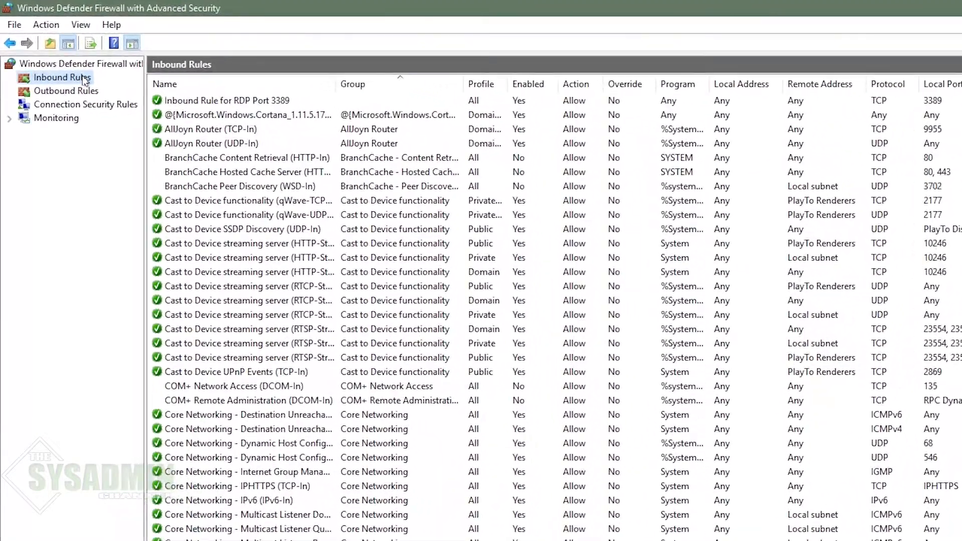
Step: Create the 'SQL Inbound' port rule allowing TCP 1433 on the Domain profile only
right_click(48, 52)
click(118, 88)
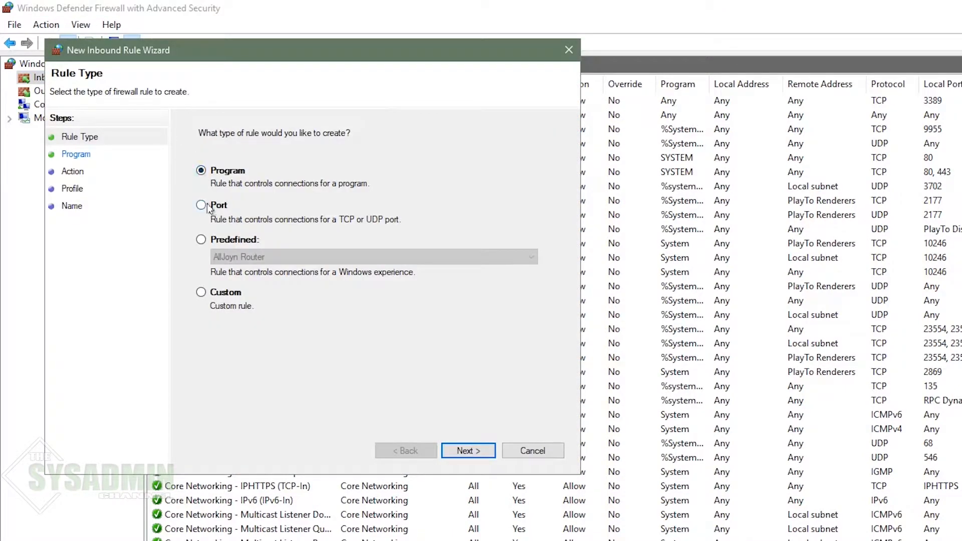
click(201, 205)
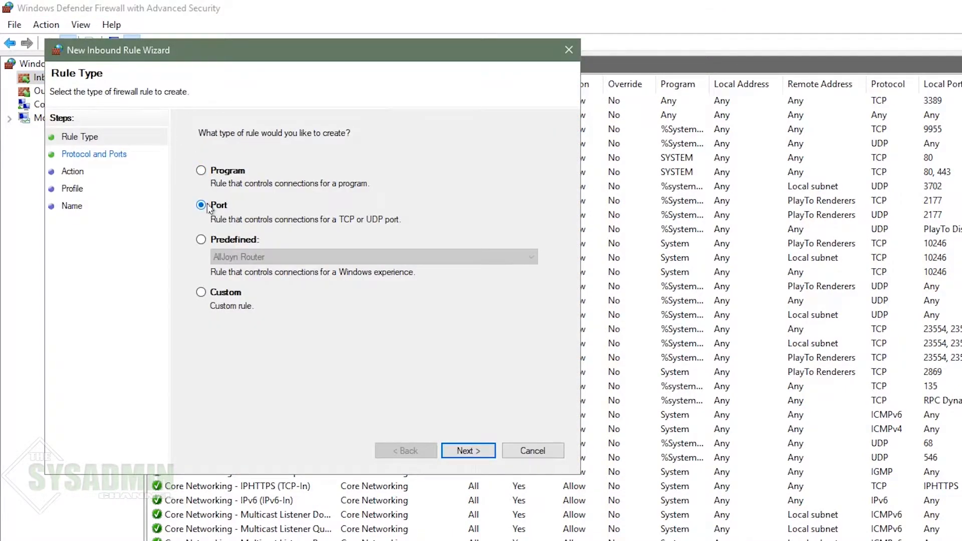
click(468, 450)
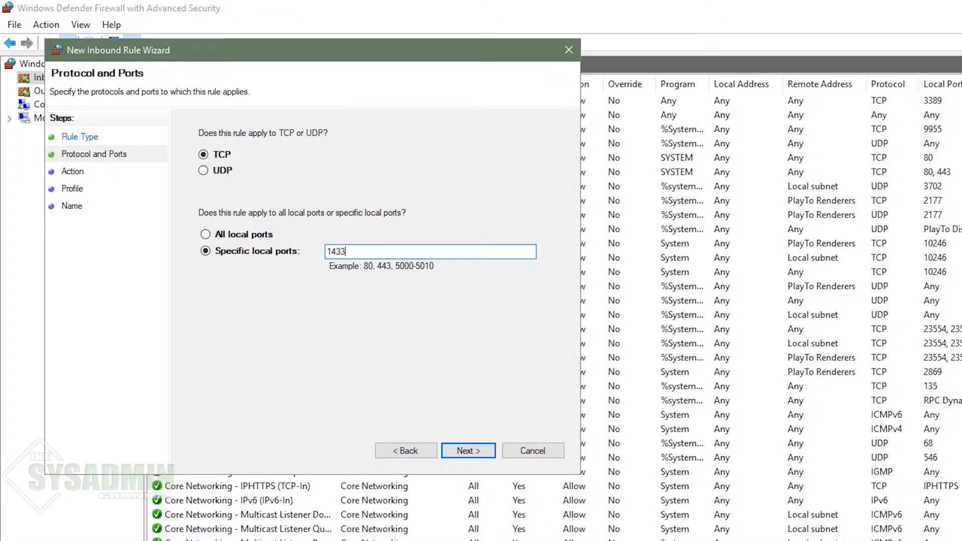
click(468, 451)
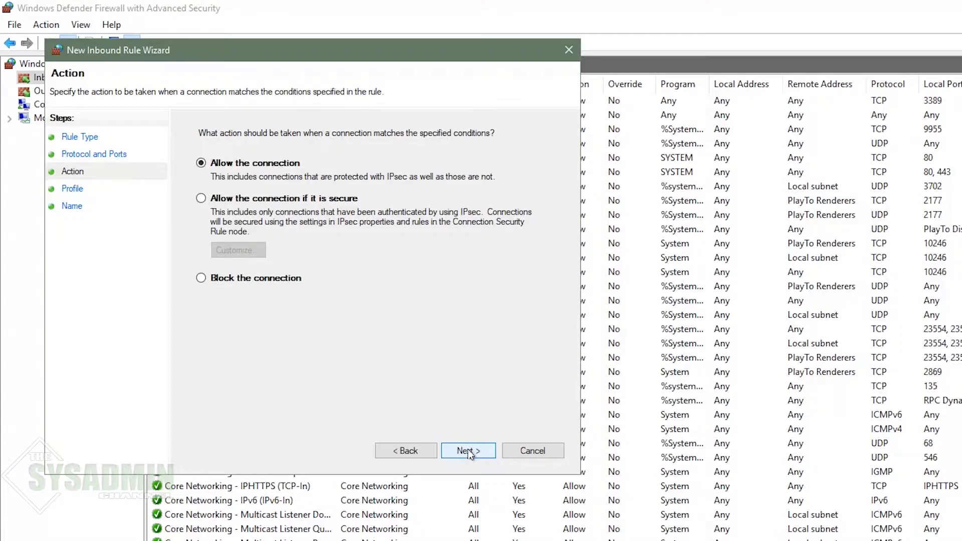
click(468, 451)
click(215, 246)
click(208, 206)
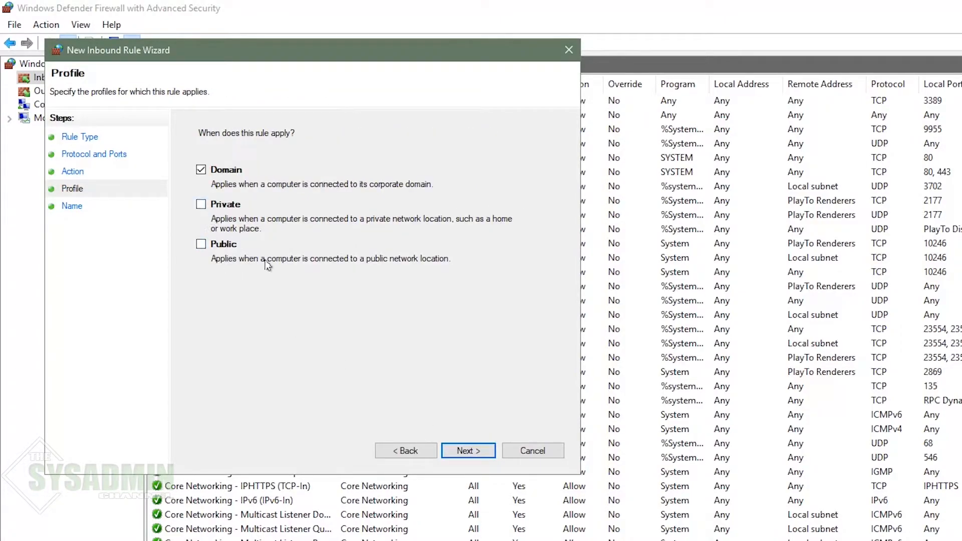
click(465, 452)
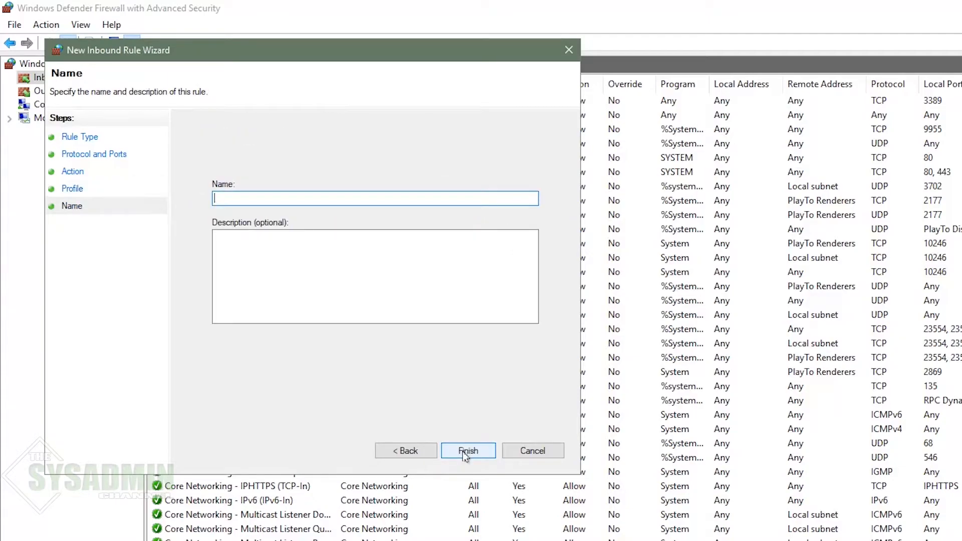
text(SQL Inbound)
click(474, 454)
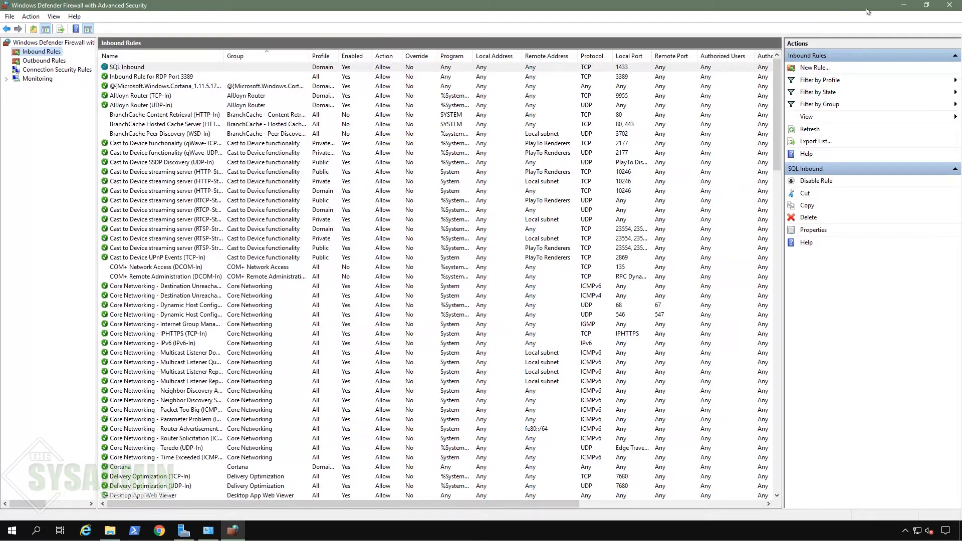
click(903, 5)
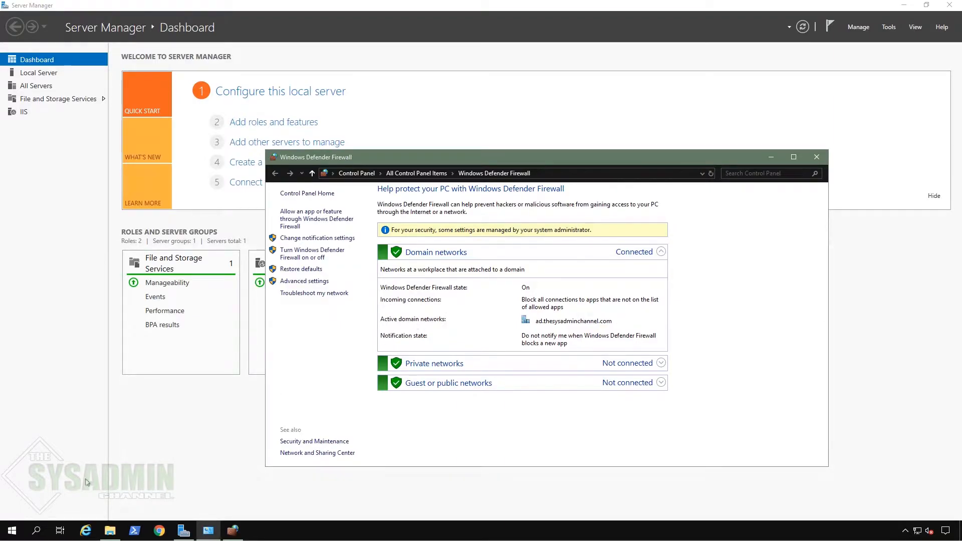
Step: Launch Microsoft SQL Server Management Studio 18 from the Start menu's SQL Server Tools 18
click(13, 531)
click(14, 508)
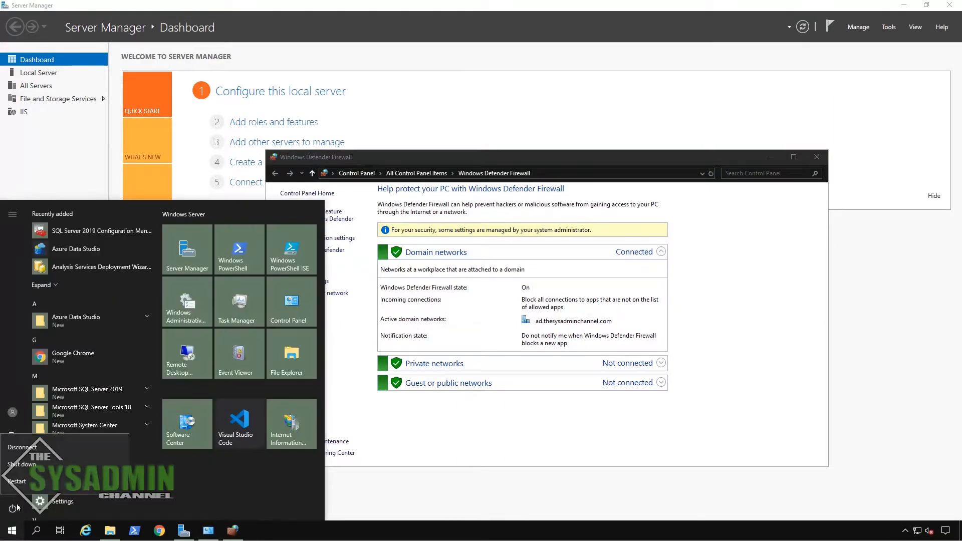
click(26, 482)
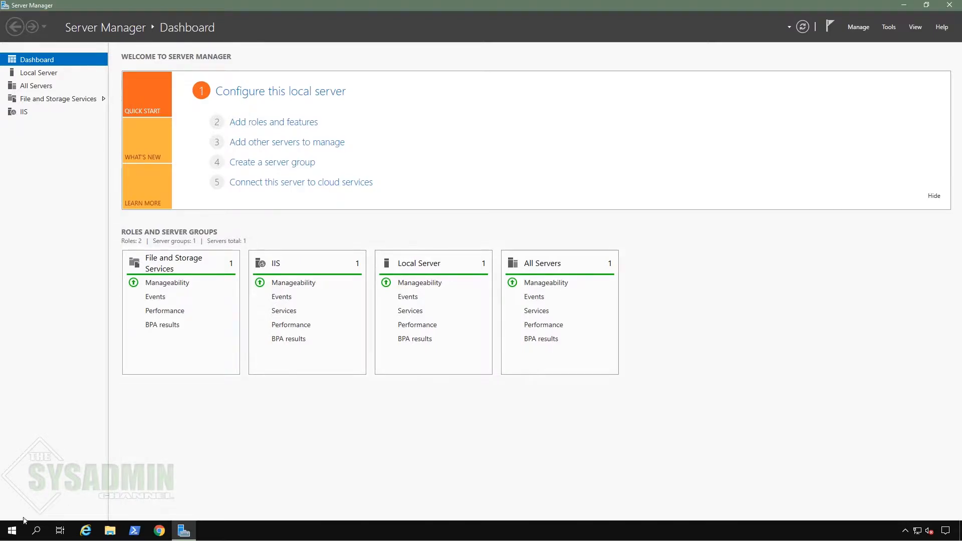
click(10, 532)
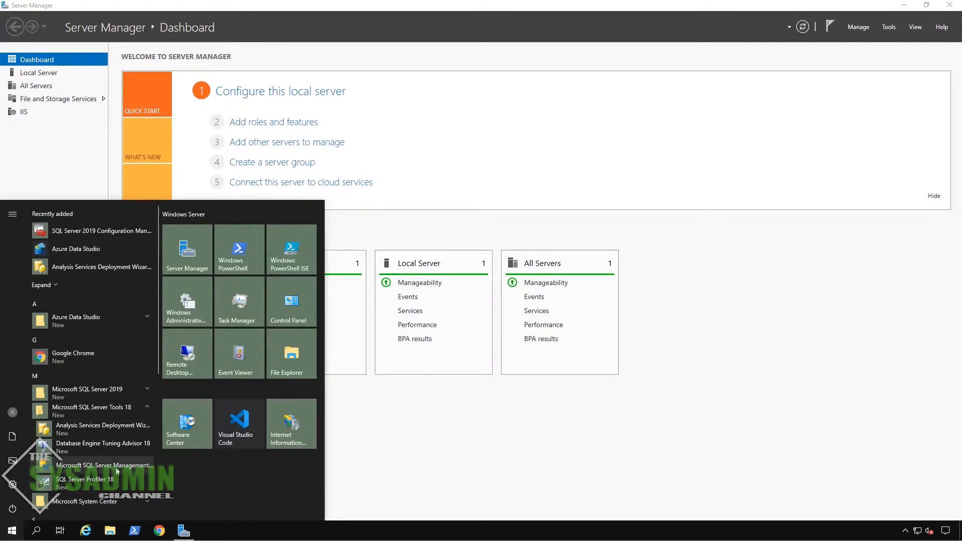
click(117, 469)
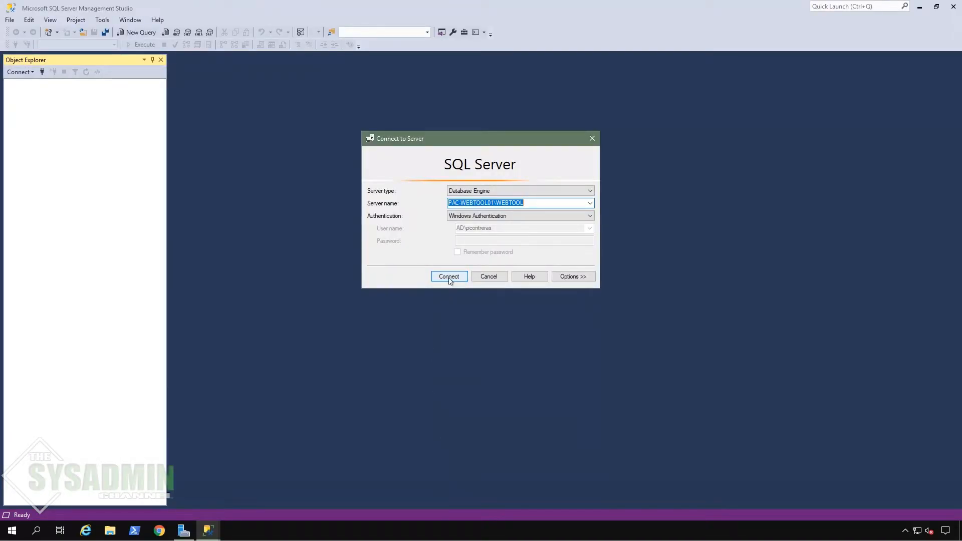
Step: Connect to WEBTOOL and review its logins, including the SG - Webtool Administrators group
click(449, 279)
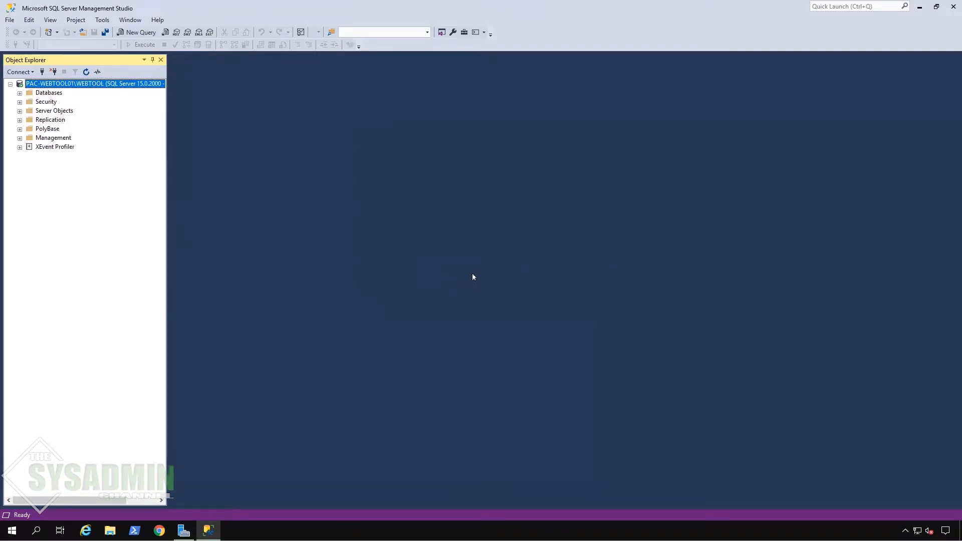
click(19, 102)
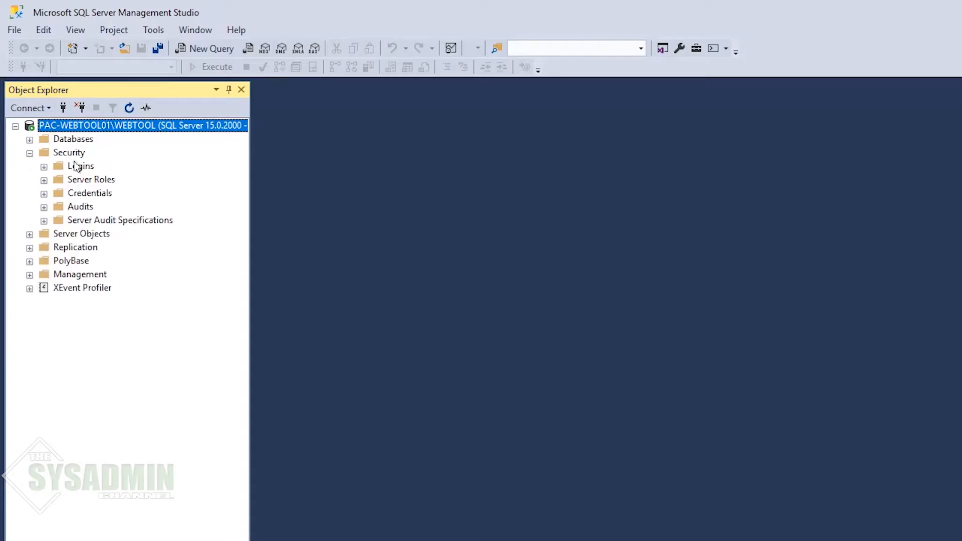
drag(250, 213, 352, 215)
click(44, 167)
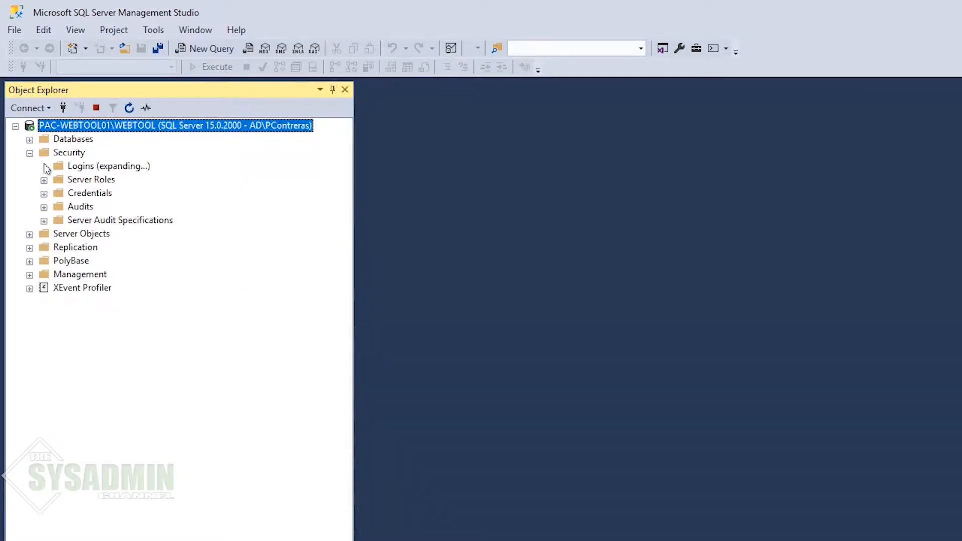
click(150, 220)
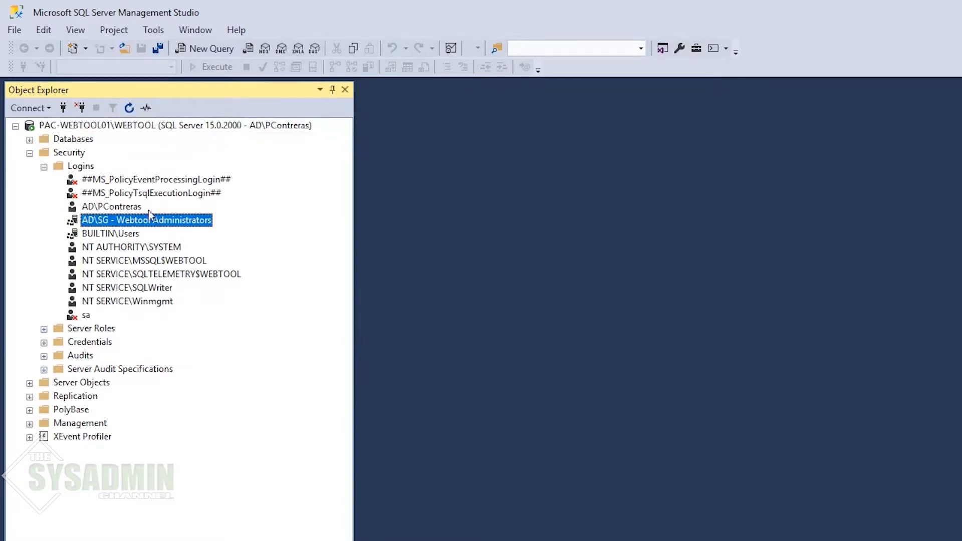
click(140, 208)
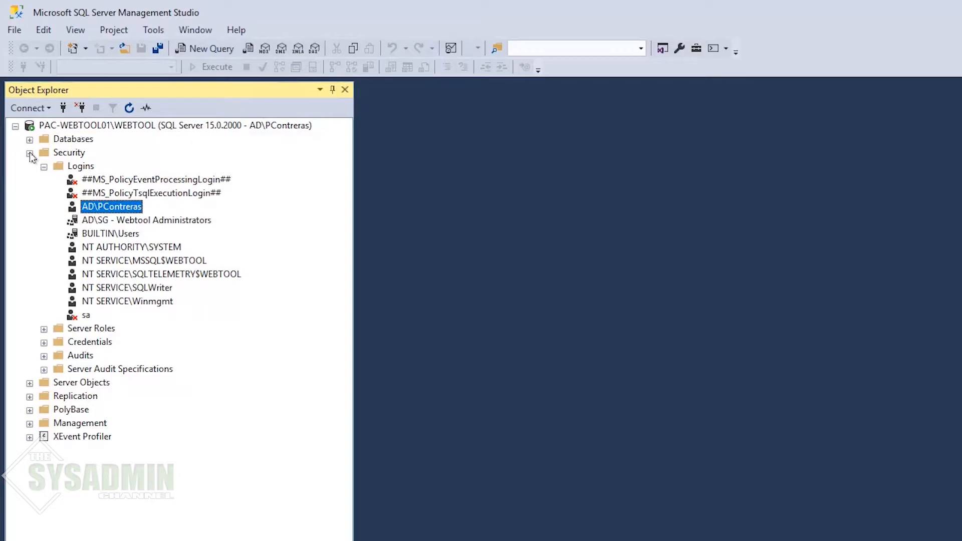
click(30, 153)
Step: Start a new database from the Databases folder
click(29, 140)
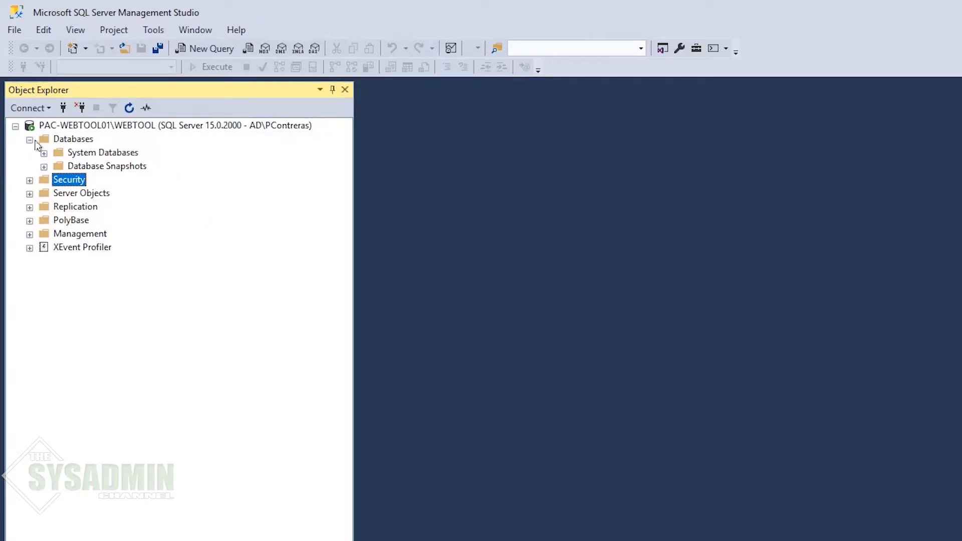
right_click(69, 144)
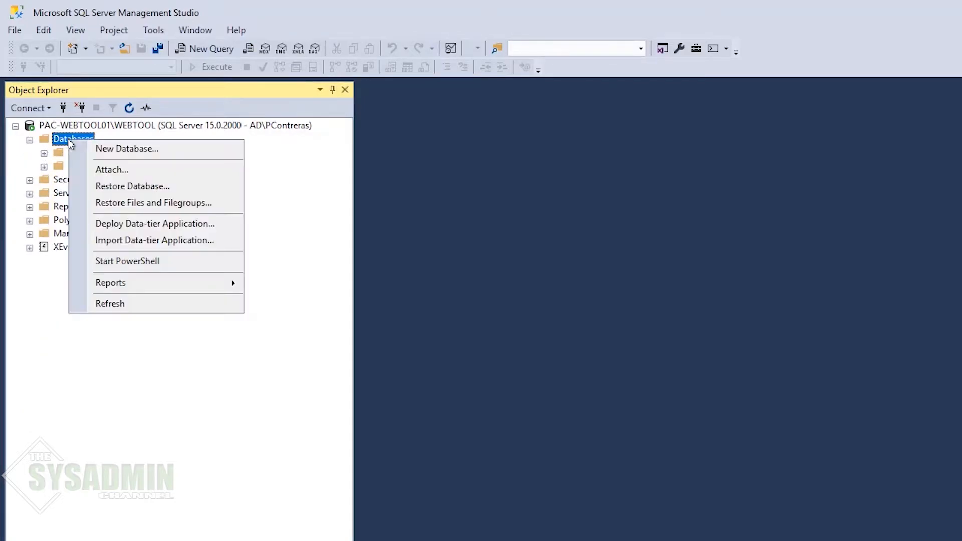
click(116, 148)
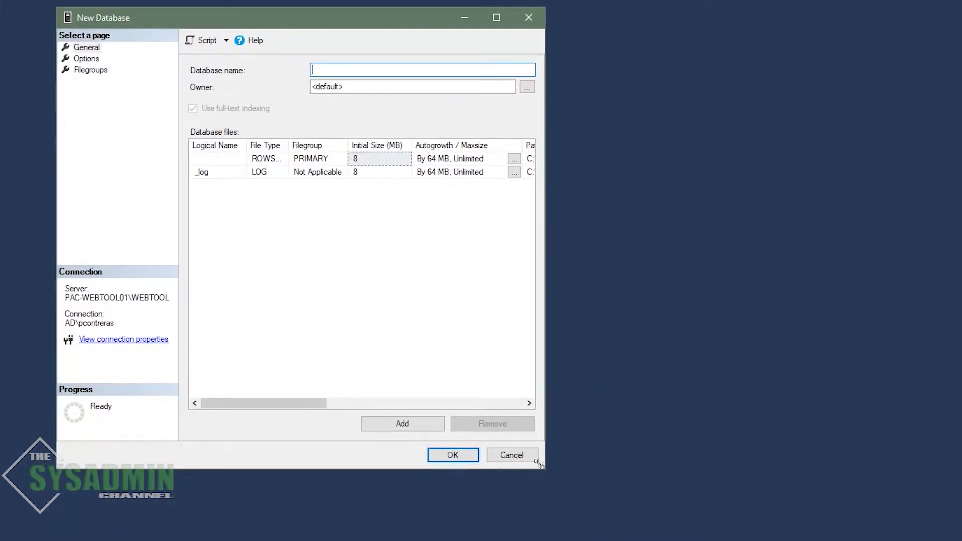
Step: Name the database Webtool and give its data file 128 MB initial size and 128 MB unlimited growth
drag(556, 467, 920, 521)
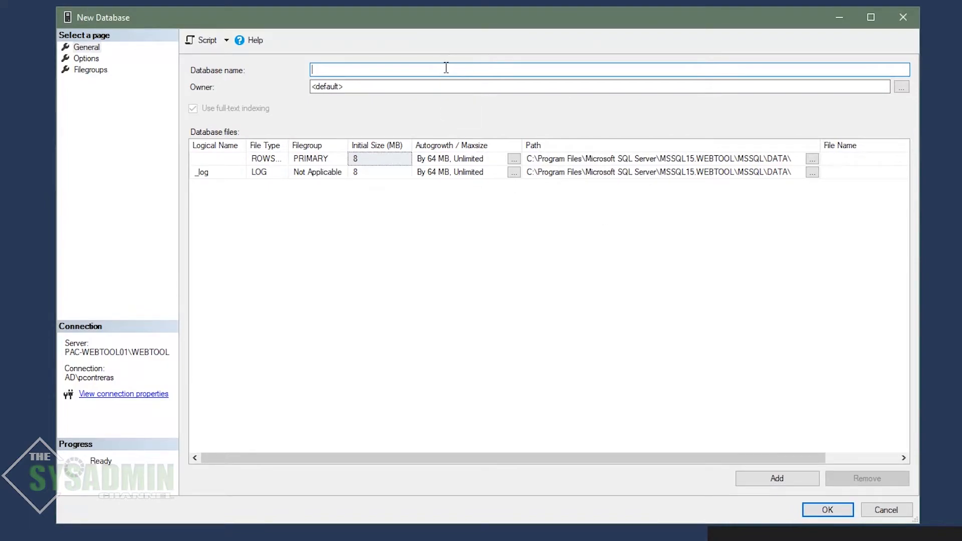
text(Webtool)
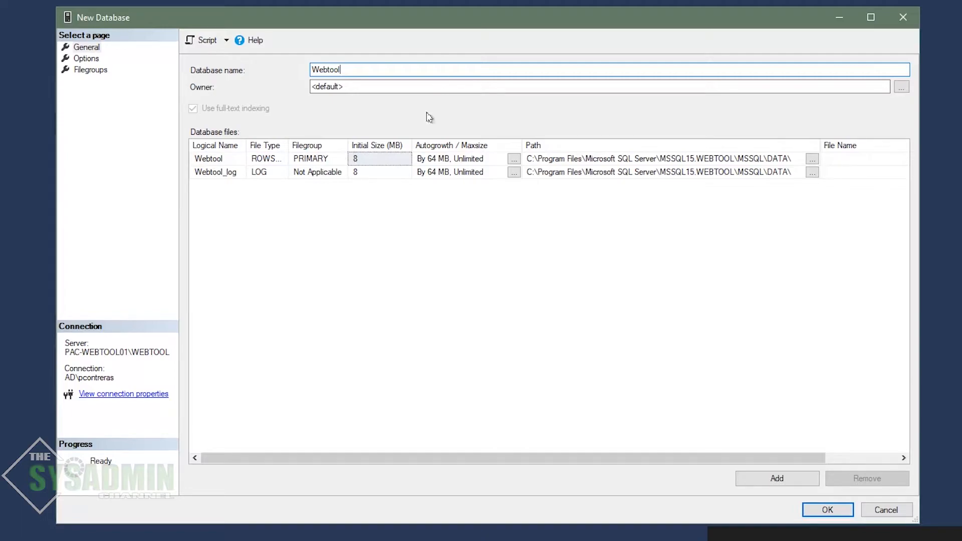
click(376, 159)
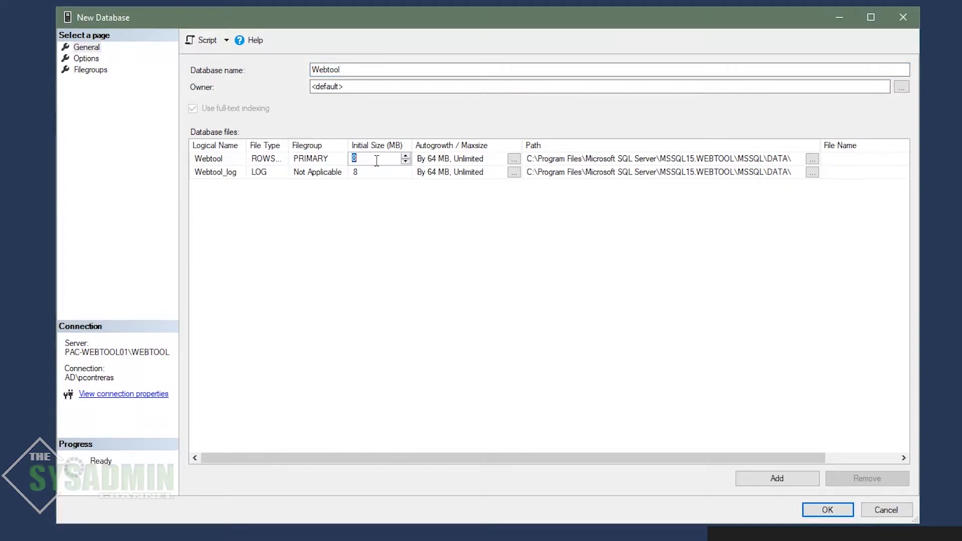
text(128)
key(Tab)
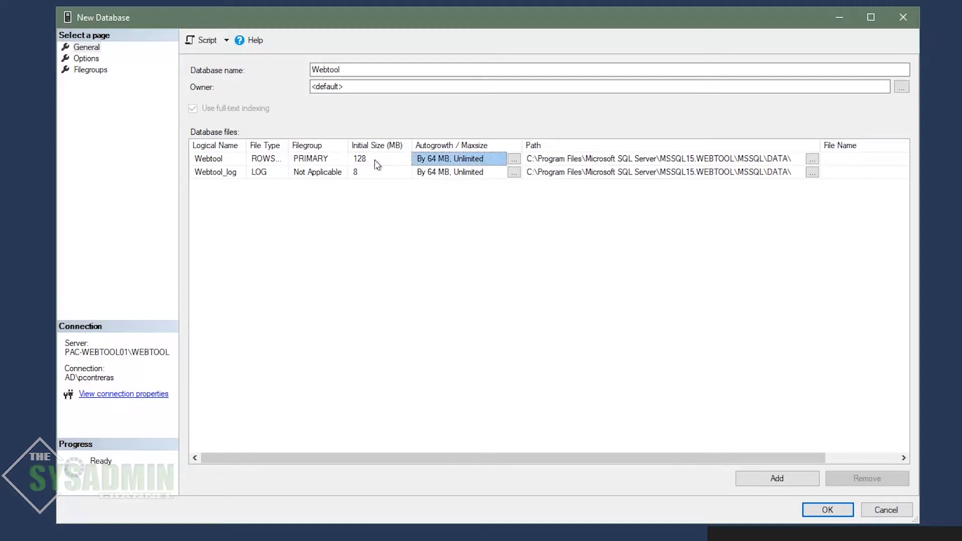
click(514, 159)
drag(578, 258, 640, 260)
text(128)
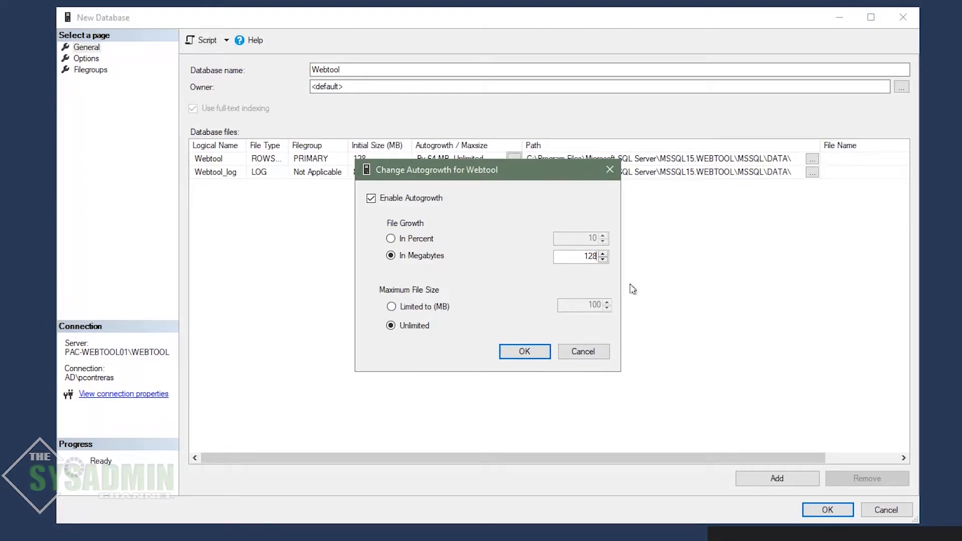
click(532, 353)
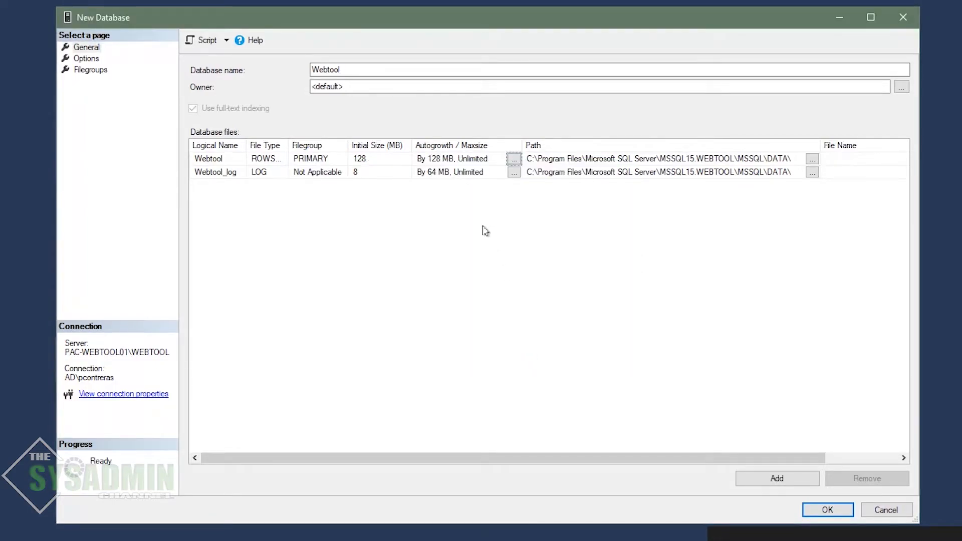
Step: Give the log file 128 MB initial size and 128 MB autogrowth
click(378, 171)
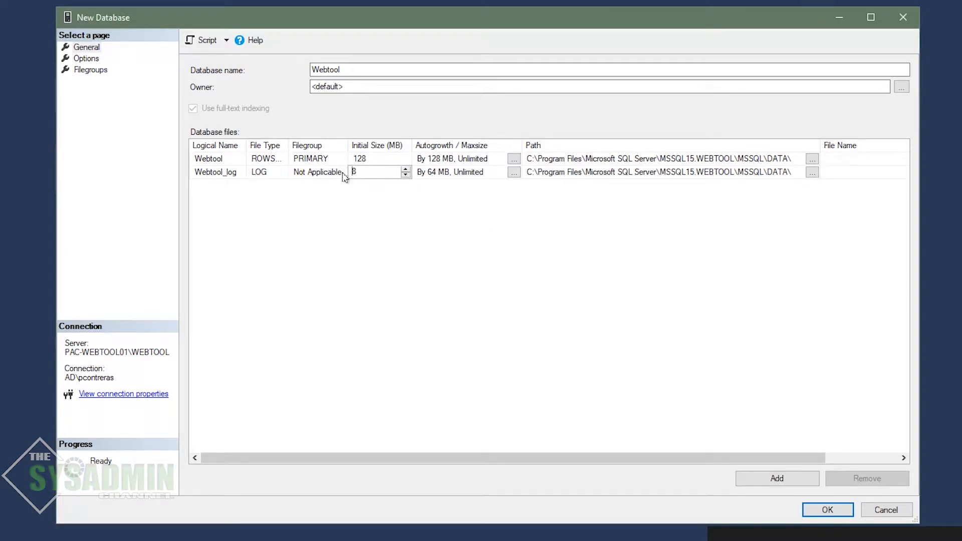
text(12)
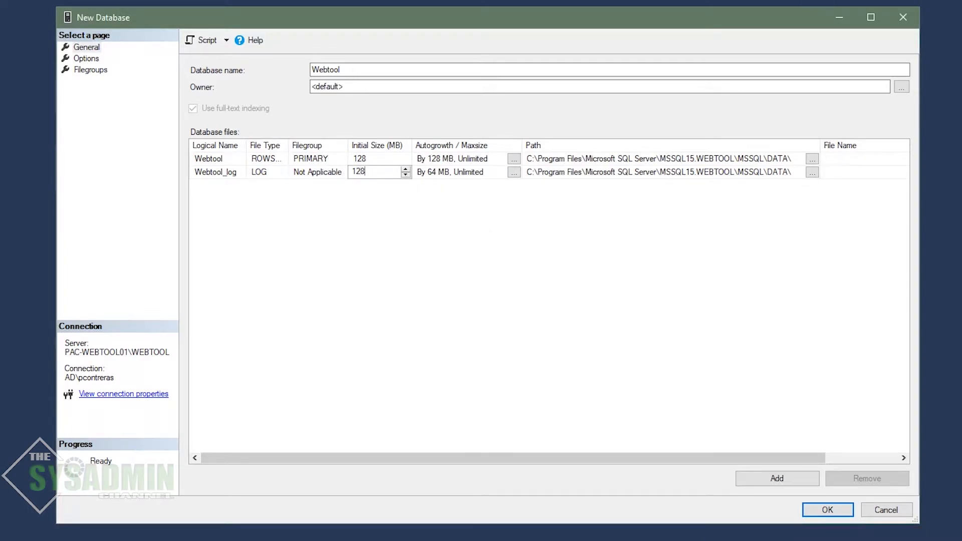
key(Tab)
click(514, 173)
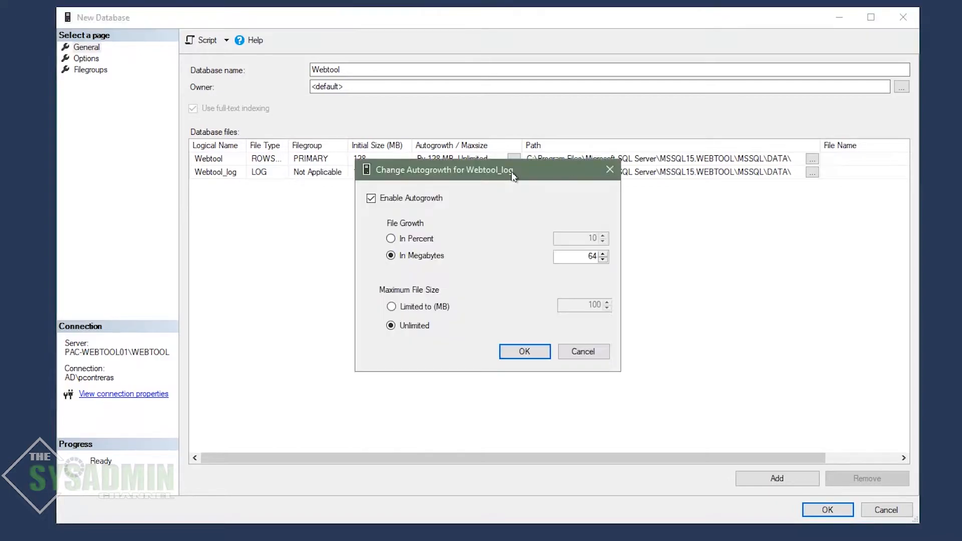
drag(577, 258, 666, 250)
click(537, 353)
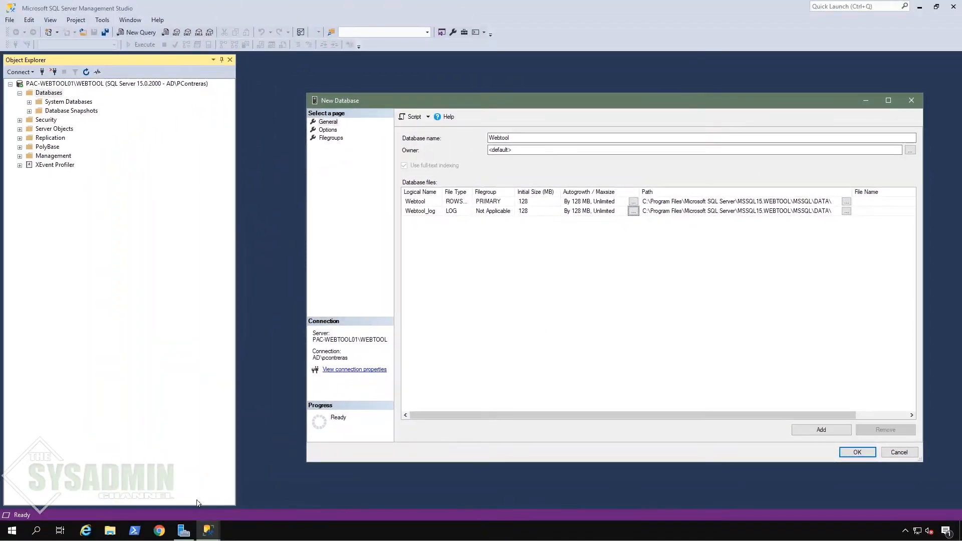
Step: Set the Webtool data file path to F:\Database
click(109, 532)
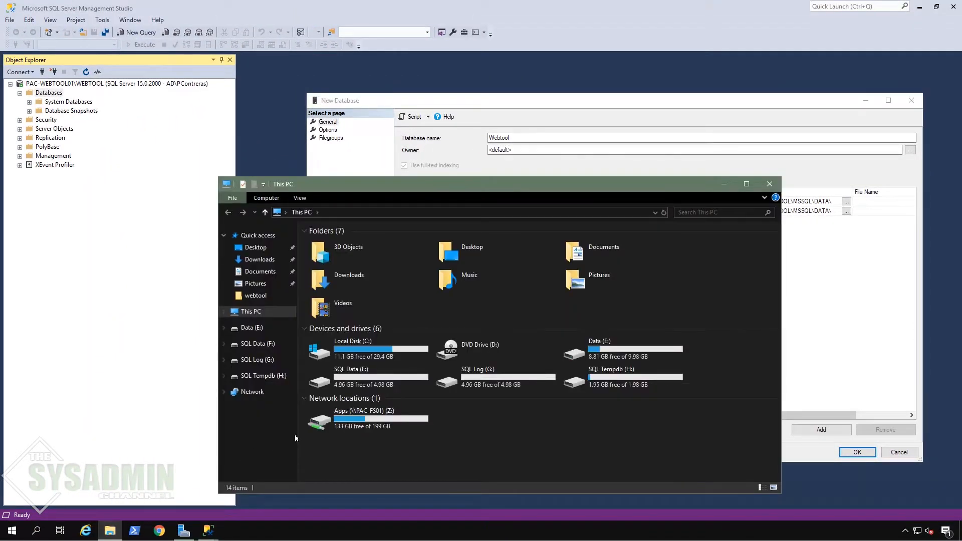
double_click(369, 377)
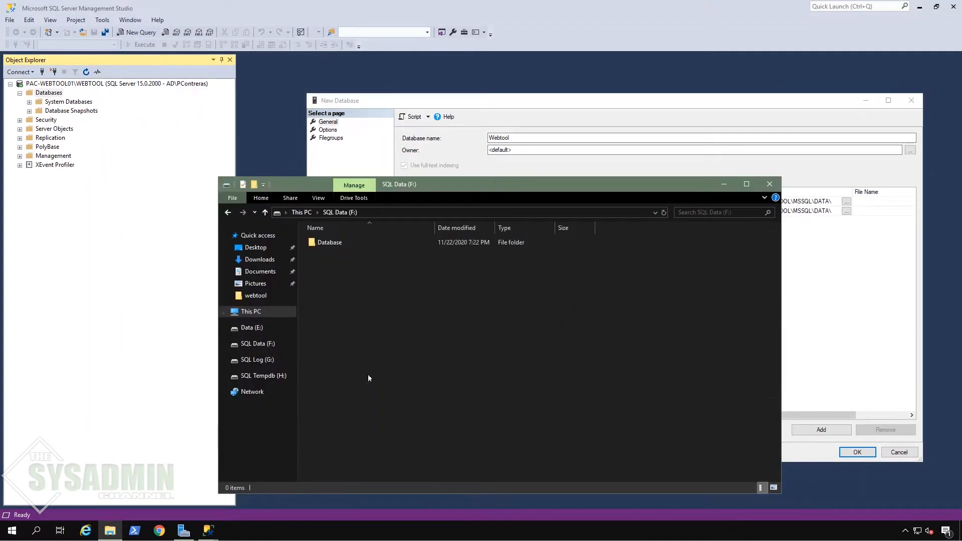
double_click(330, 242)
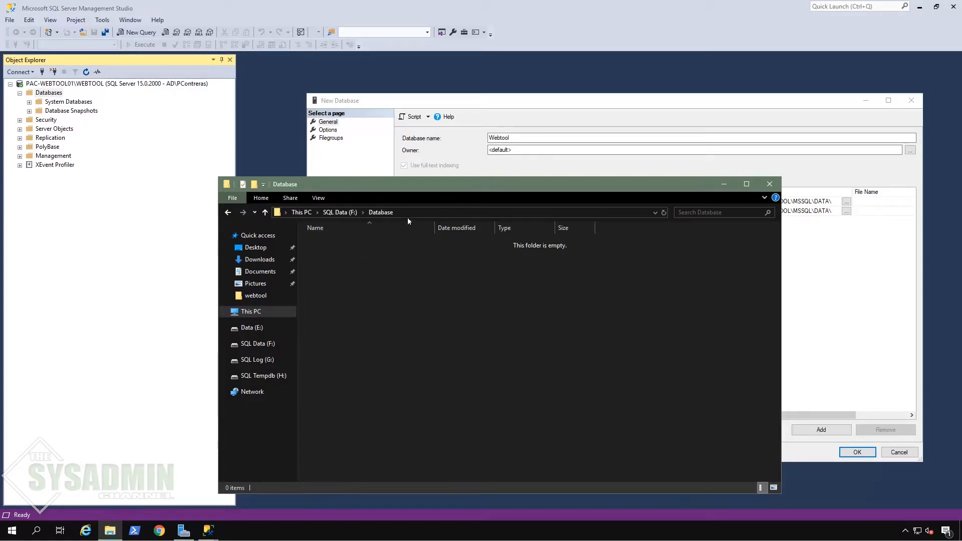
click(419, 213)
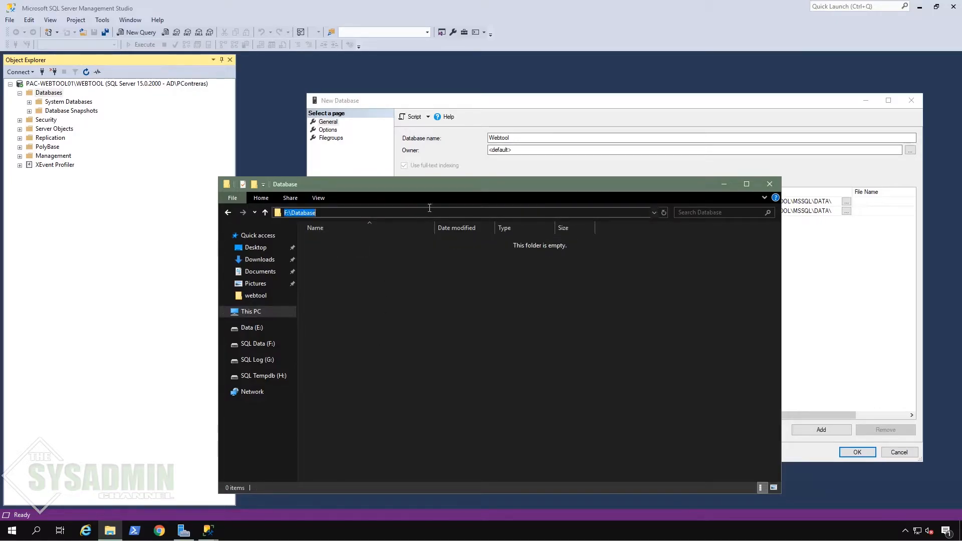
click(678, 123)
click(725, 202)
key(ctrl+a)
text(F:\Database)
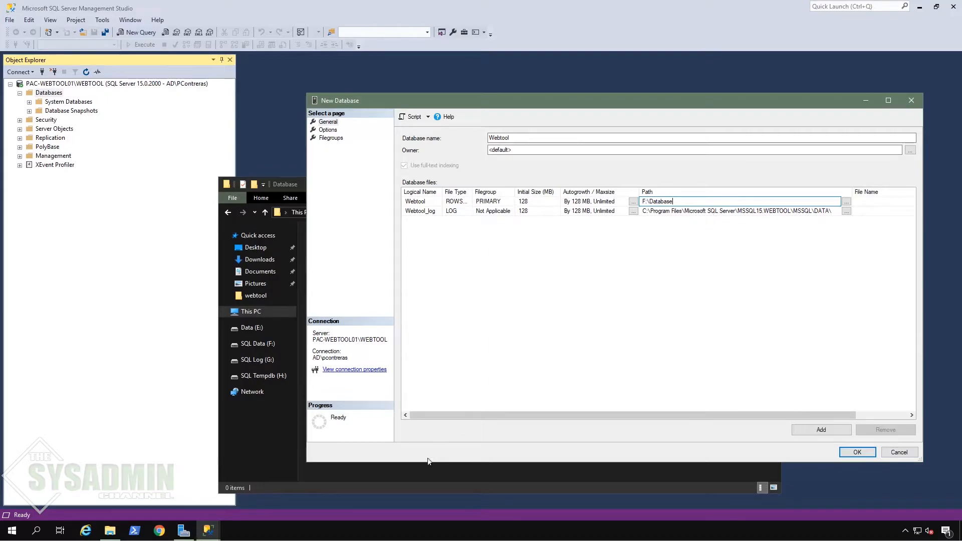
Step: Set the Webtool_log file path to G:\Database, copied from File Explorer
click(416, 477)
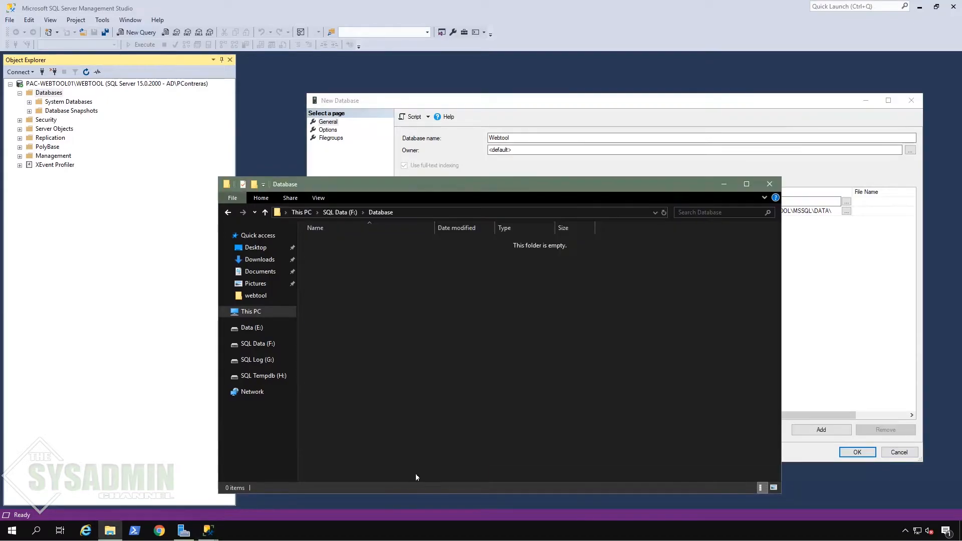
click(260, 361)
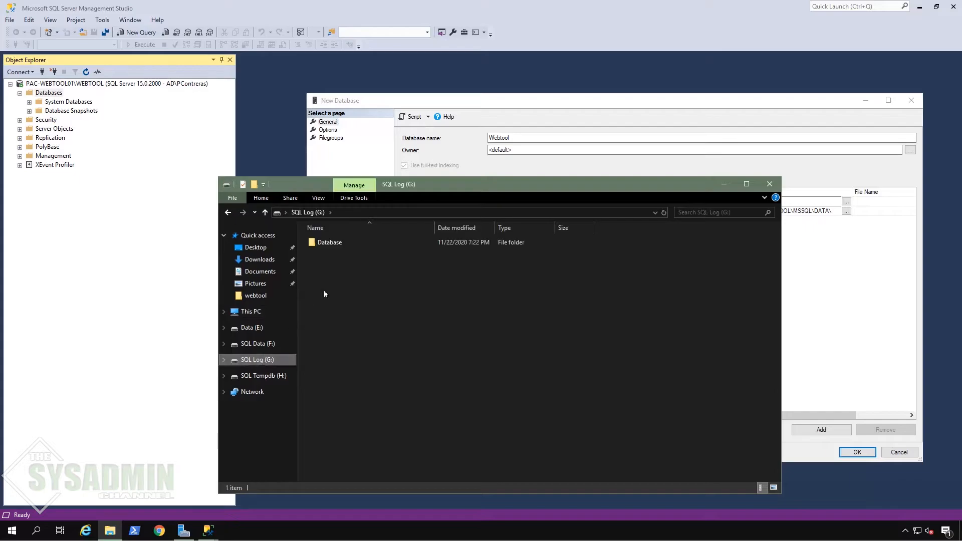
double_click(337, 245)
click(405, 212)
key(ctrl+c)
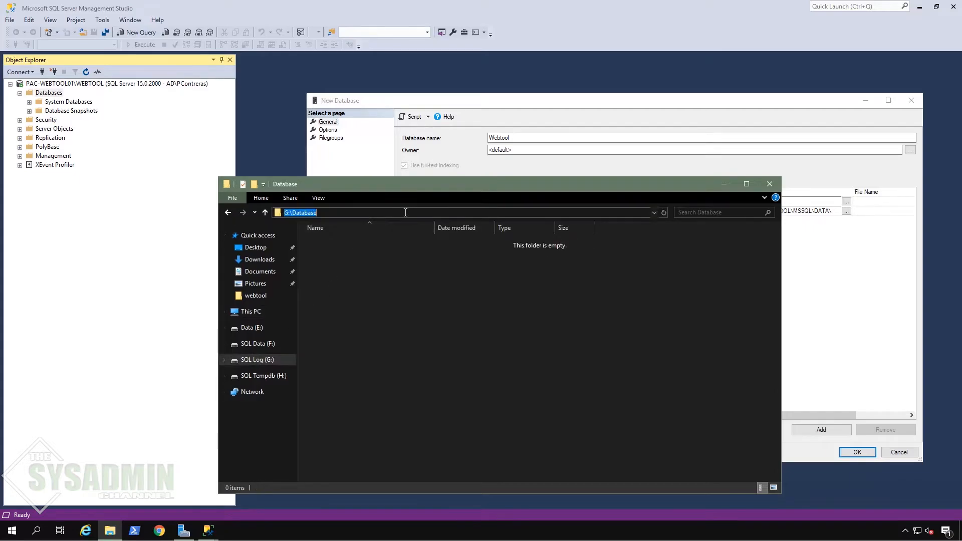
click(632, 99)
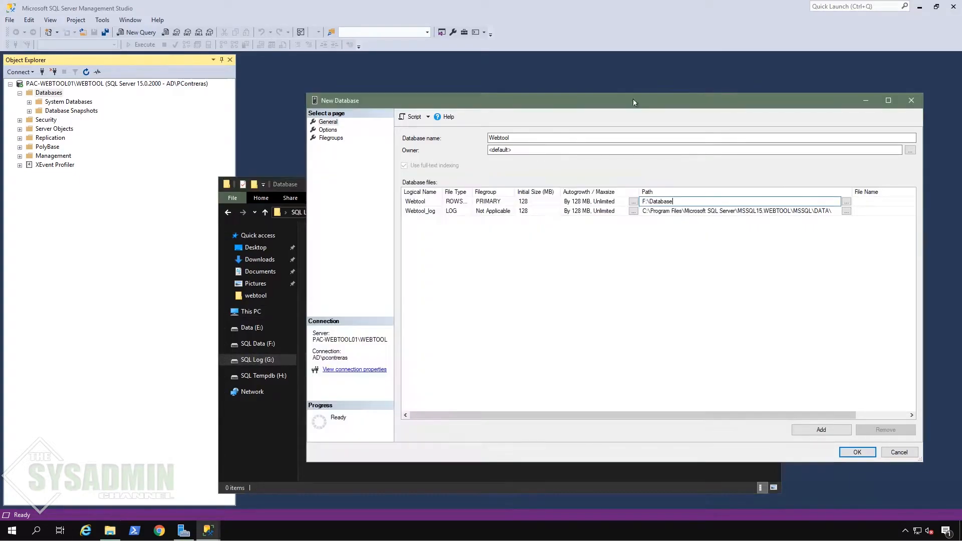
click(725, 209)
key(ctrl+a)
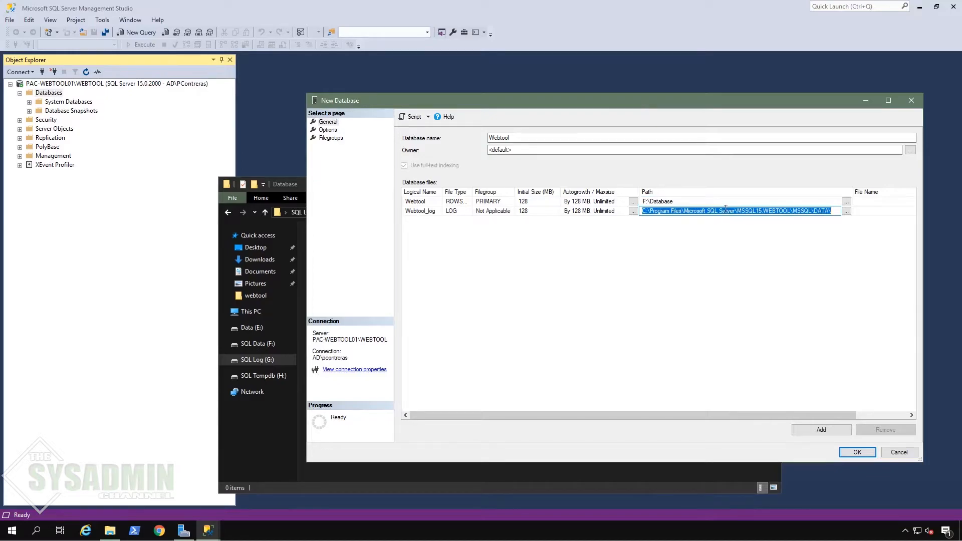
key(ctrl+v)
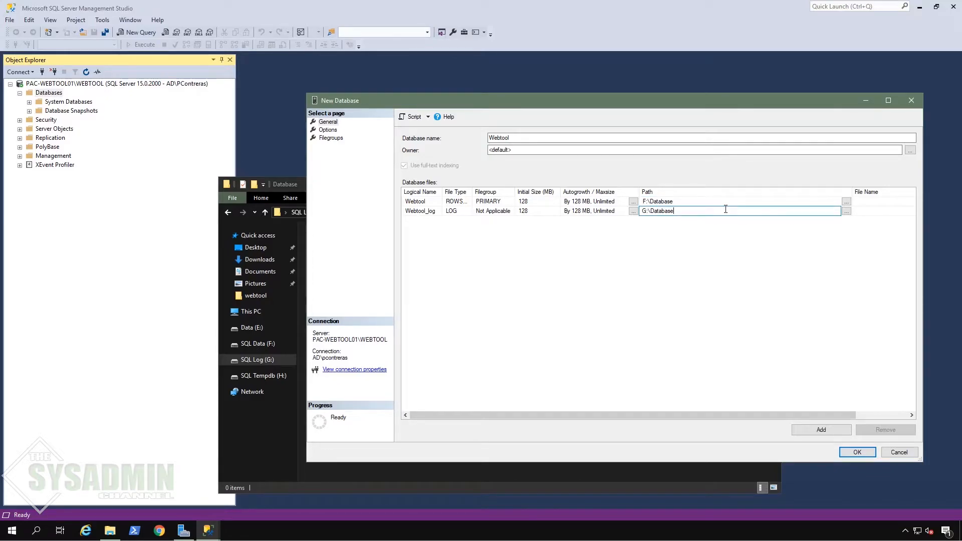
key(Return)
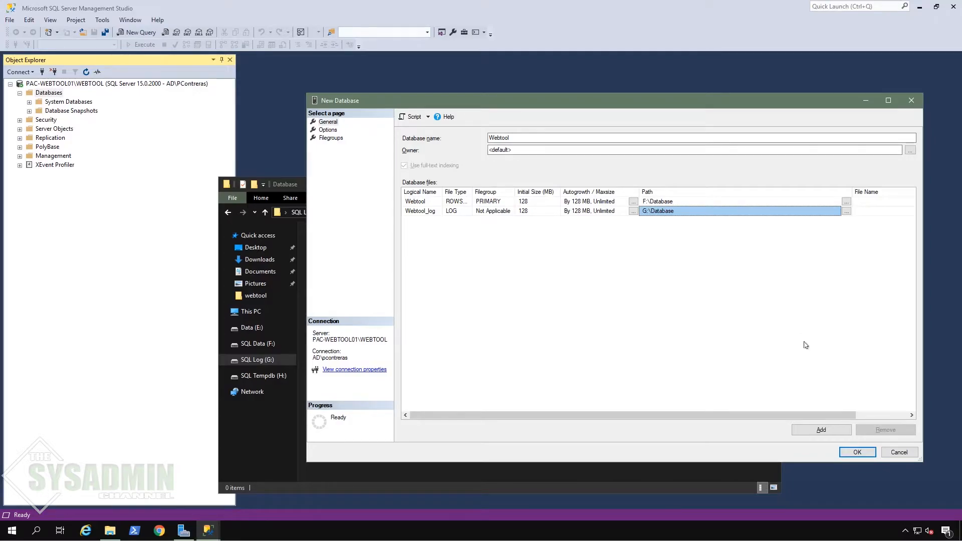
Step: Review the Options and Filegroups pages, then create the Webtool database
click(329, 130)
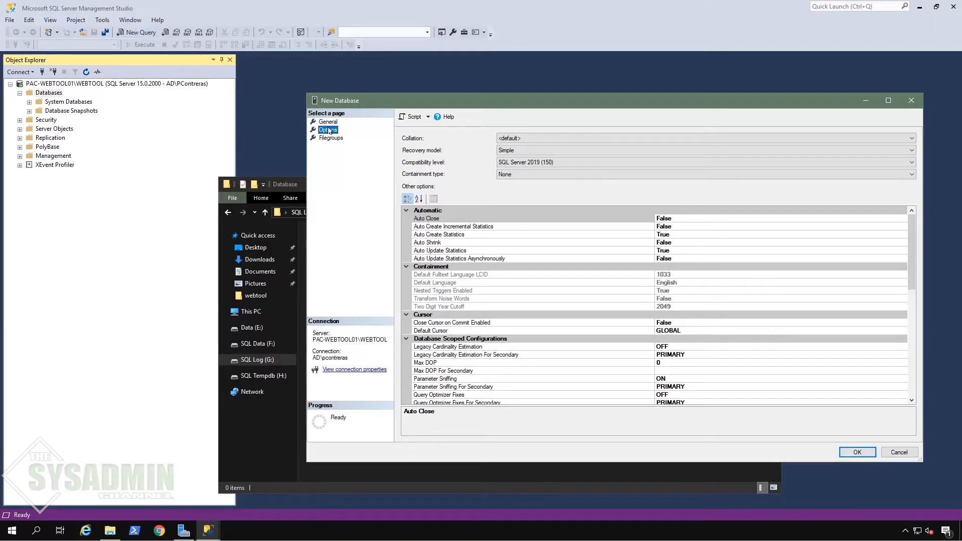
click(331, 138)
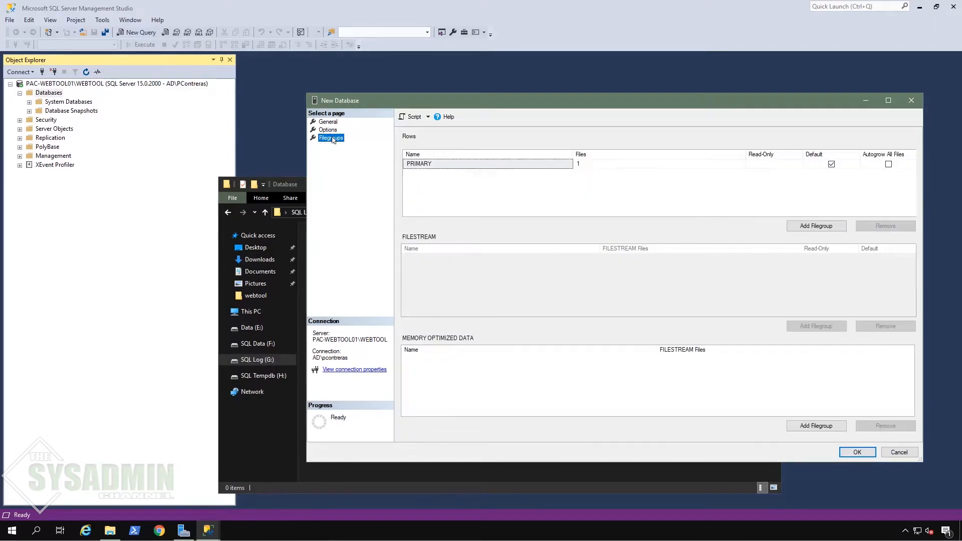
click(857, 452)
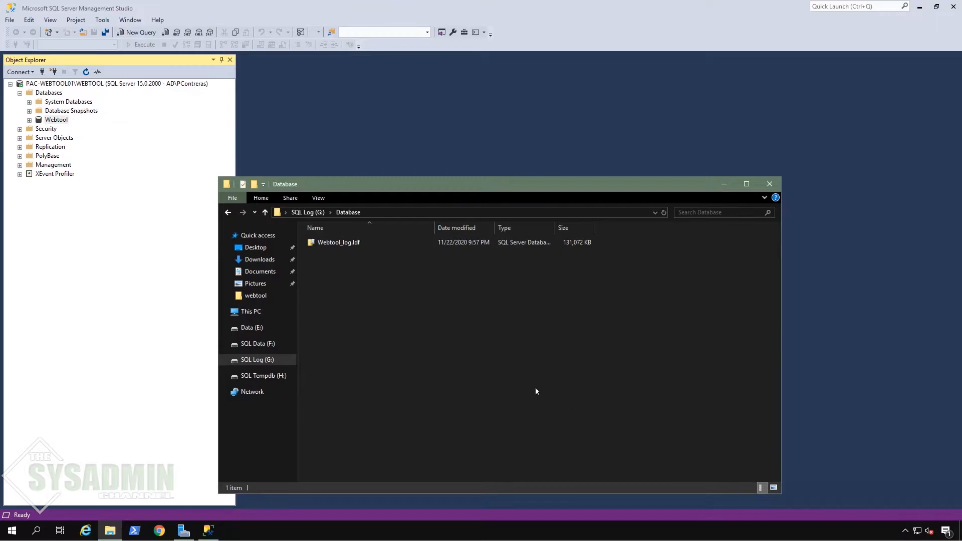
Step: Check that Webtool.mdf is in F:\Database, then minimize File Explorer
click(313, 213)
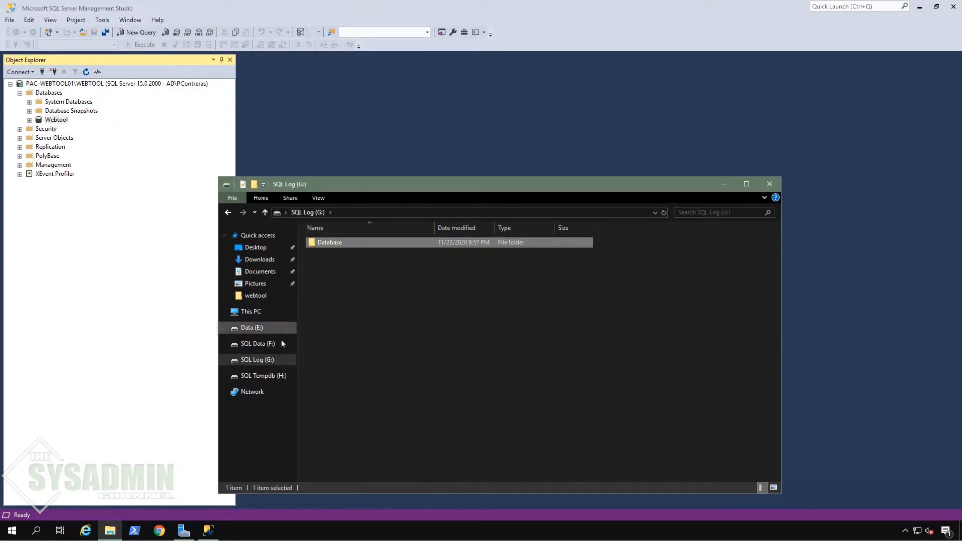
click(259, 343)
double_click(326, 245)
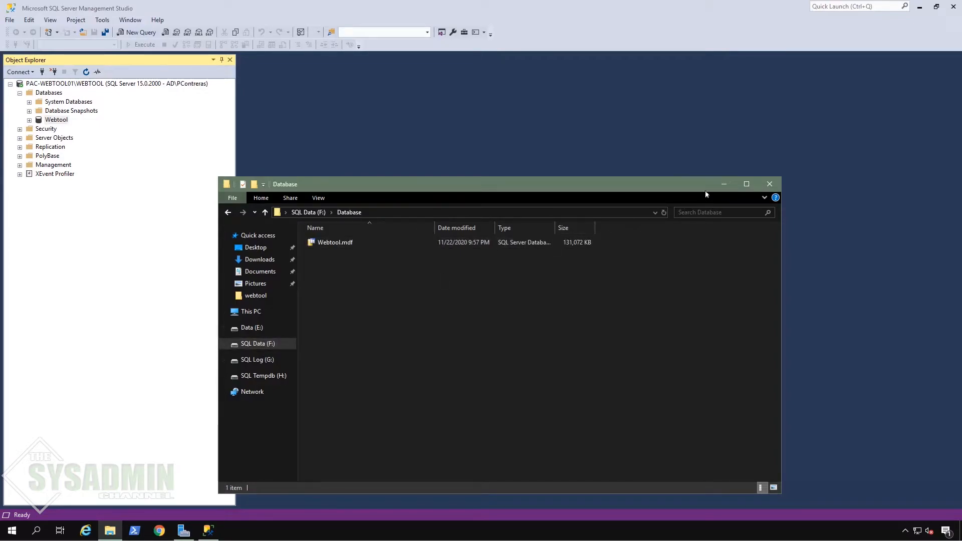
click(723, 184)
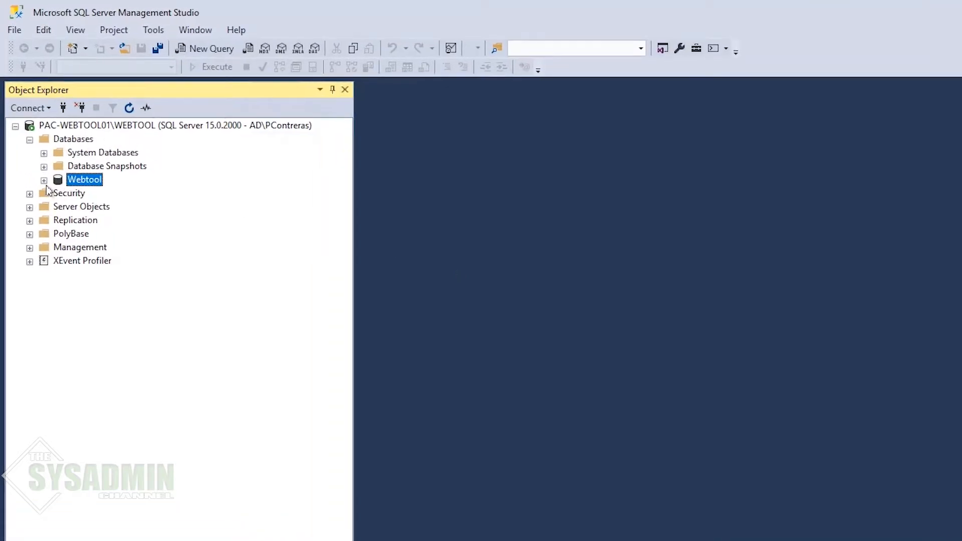
Step: Start a new table design under the webtool database's Tables folder
click(44, 181)
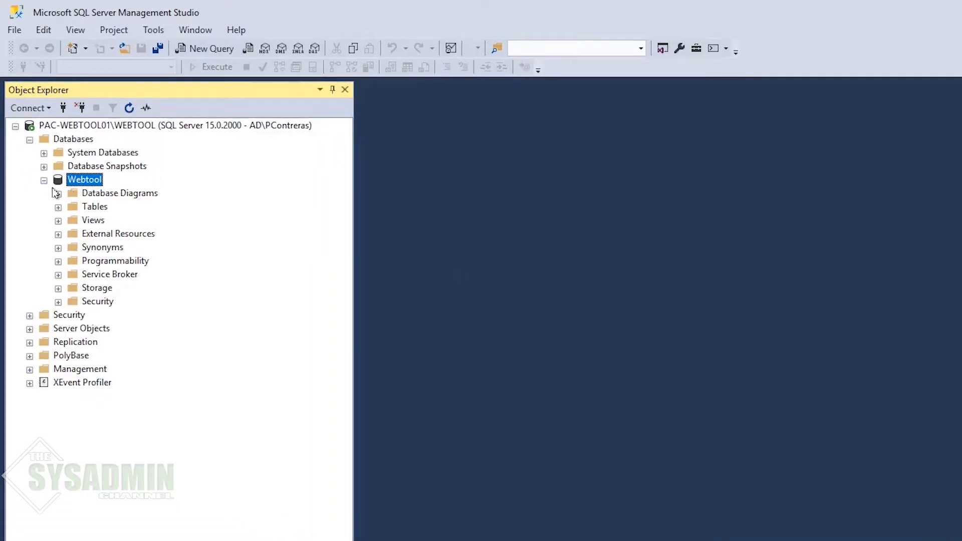
click(58, 207)
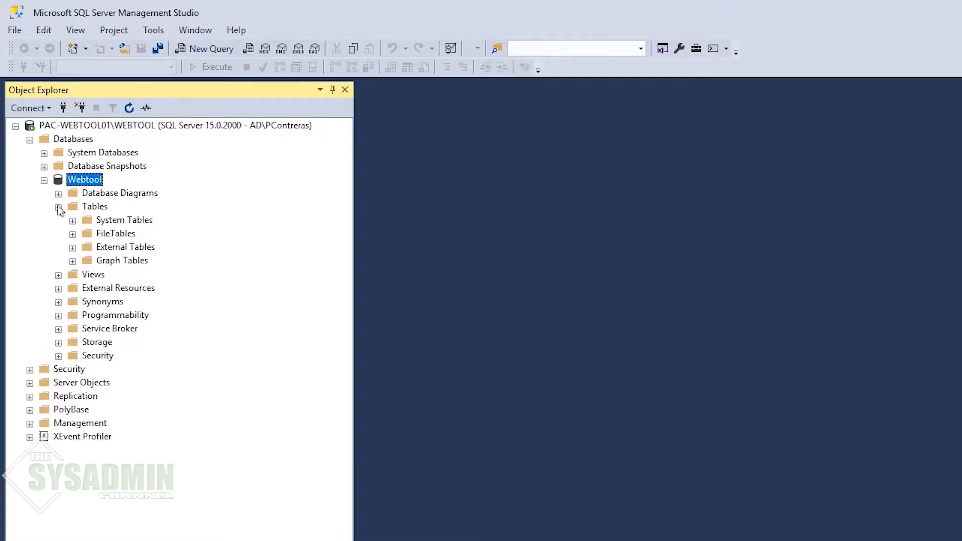
right_click(98, 208)
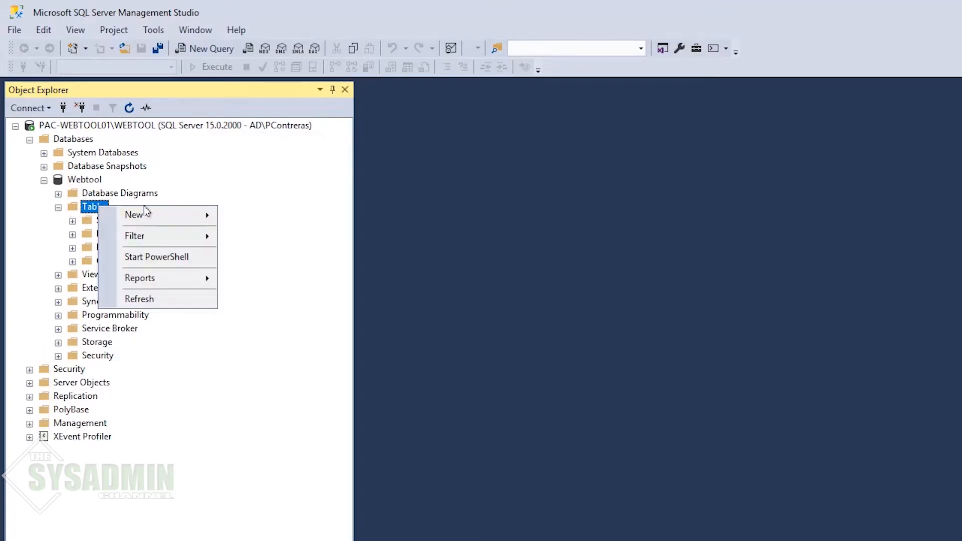
mouse_move(157, 215)
click(257, 217)
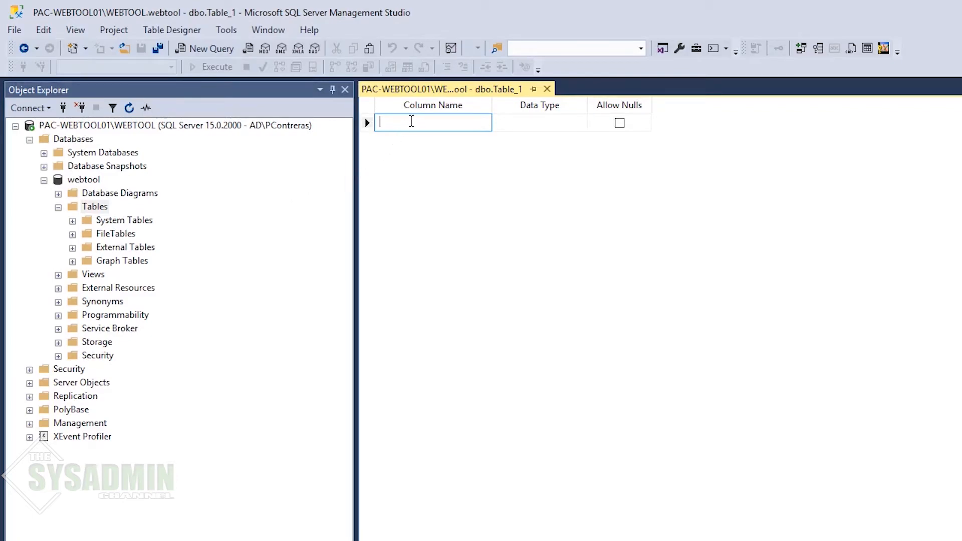
Step: Add an ID column with data type int
text(ID)
key(Tab)
click(581, 123)
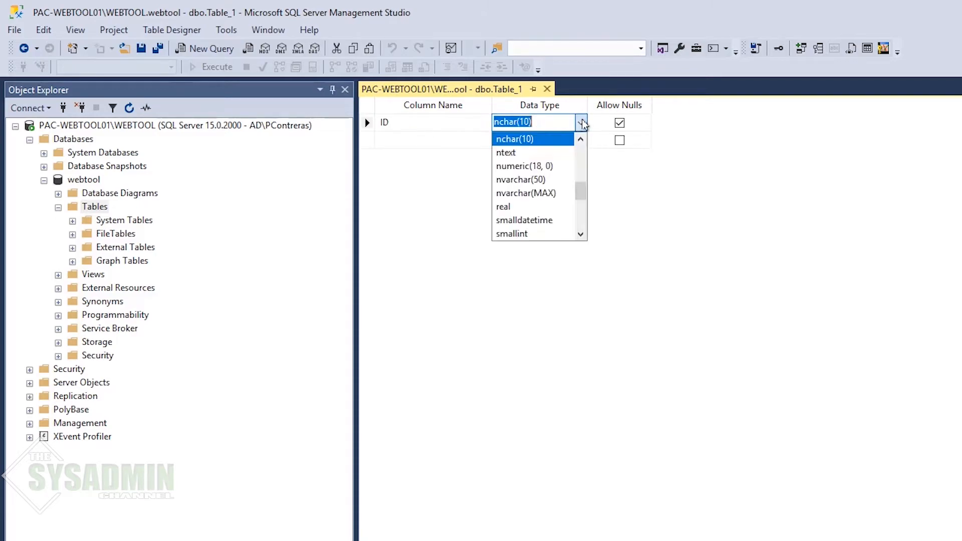
scroll(557, 178, down, 2)
scroll(560, 176, down, 2)
scroll(560, 176, up, 3)
scroll(559, 176, up, 2)
click(559, 152)
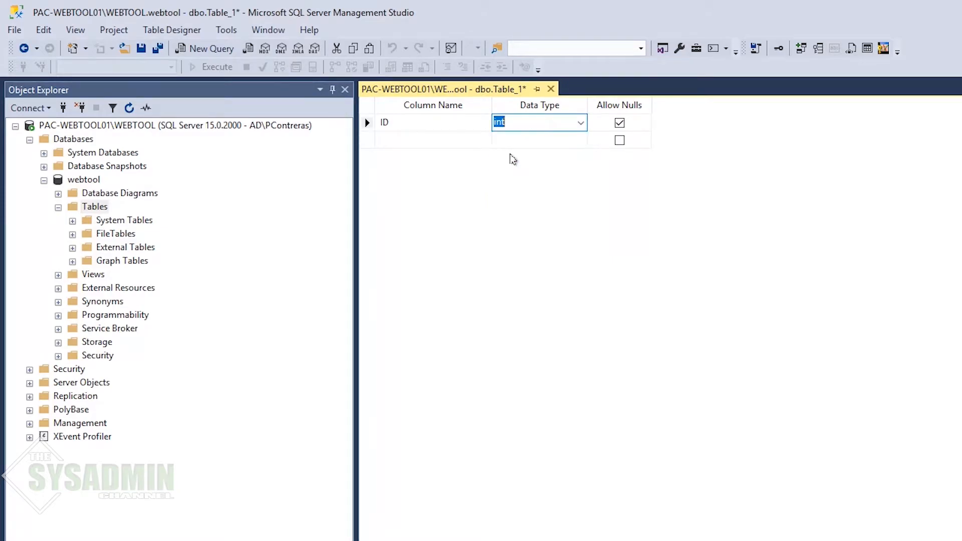
Step: Add a FirstName column of type varchar(50)
click(459, 138)
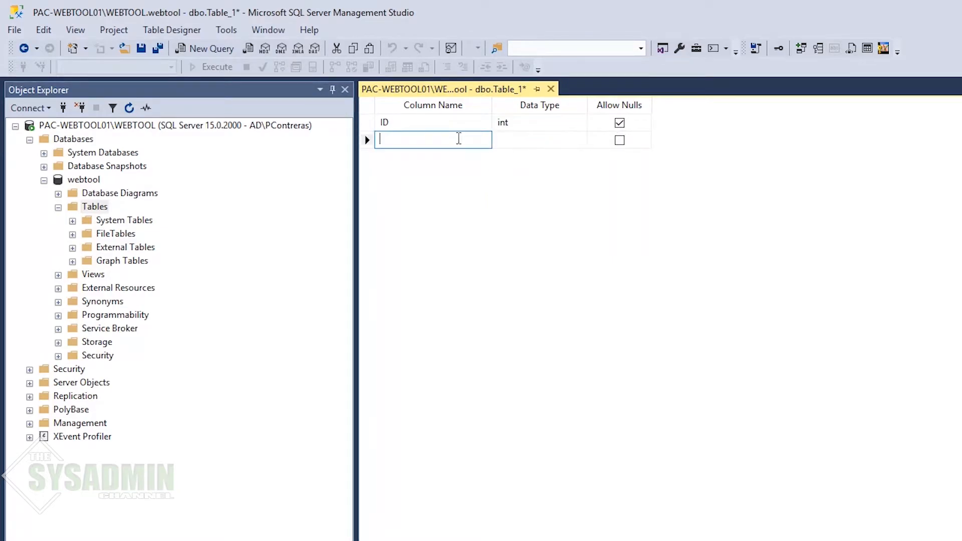
text(FirstName)
key(Tab)
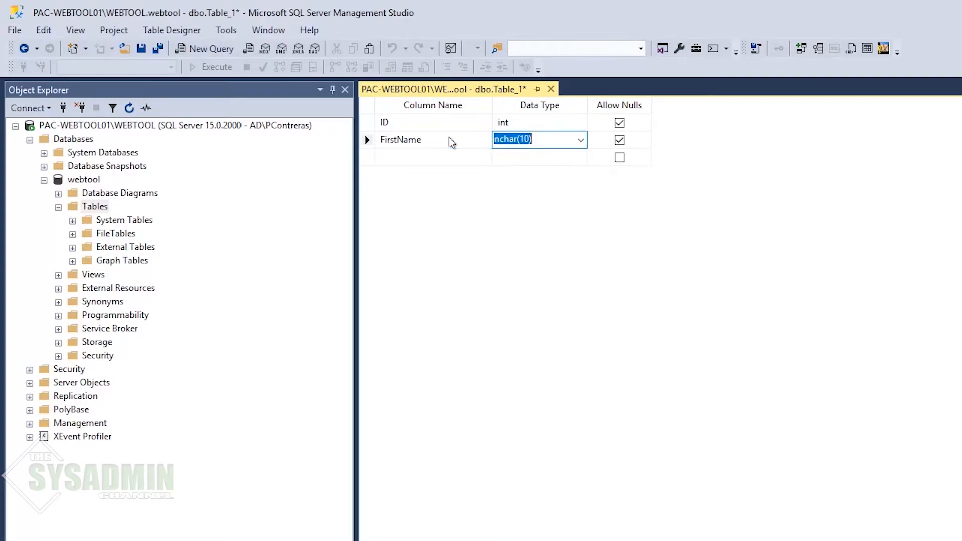
text(varcha)
key(End)
key(shift+Home)
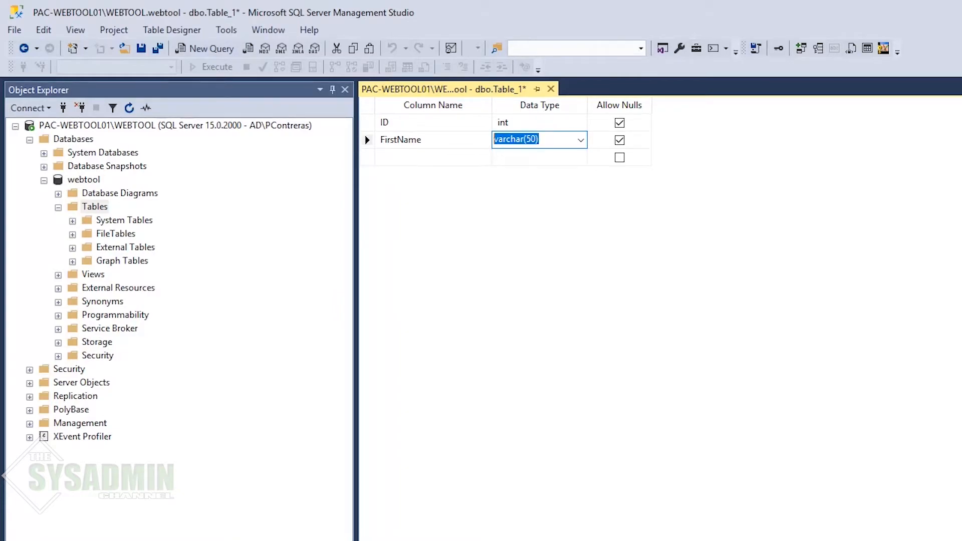
key(Tab)
key(Tab)
Step: Add LastName and FullName columns, both varchar(50)
text(LastName)
key(Tab)
text(varchar(50))
key(Tab)
key(Tab)
text(FullName)
key(Tab)
text(varchar(50))
key(Tab)
key(Tab)
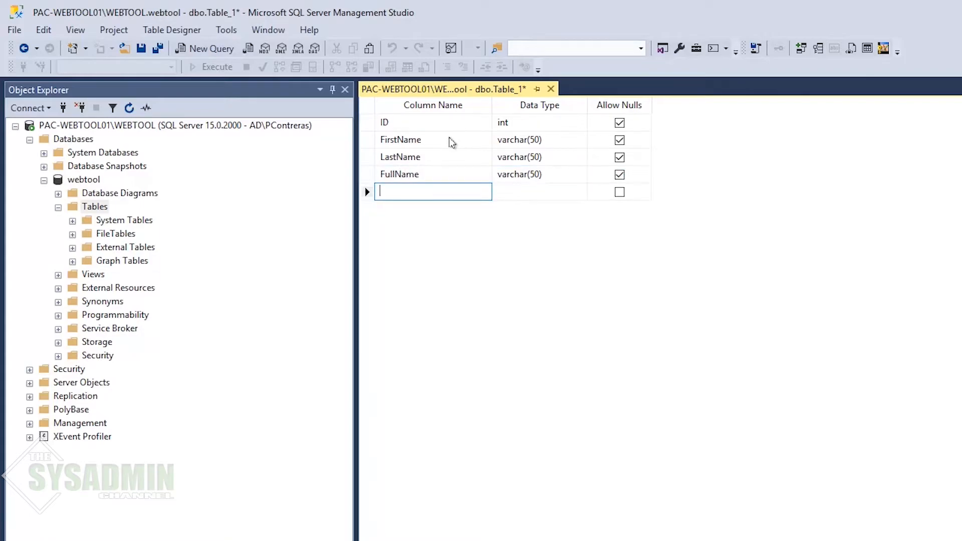
Step: Add UserName, EmailAddress and EmployeeID columns as varchar(50)
text(UserName)
key(Tab)
key(Tab)
key(shift+Tab)
text(varchar(50))
key(Tab)
key(Tab)
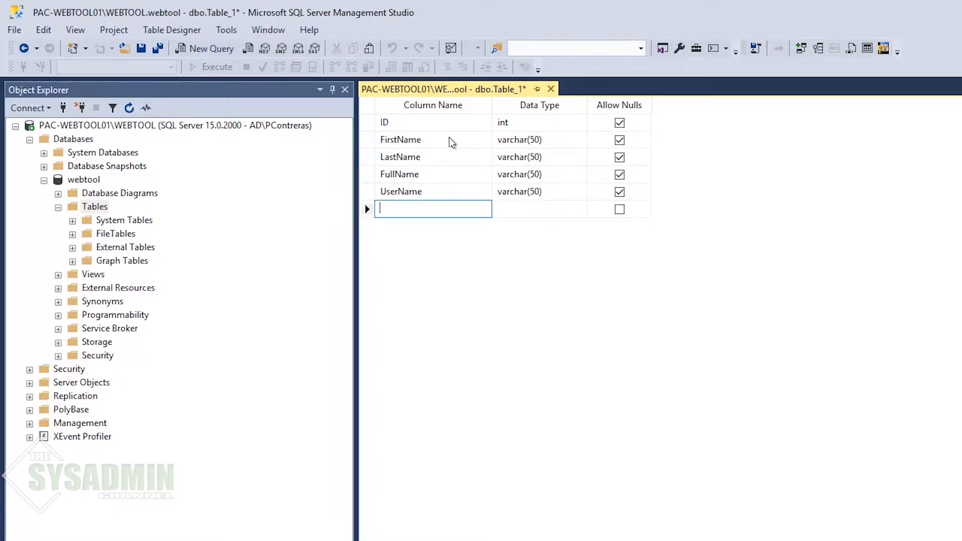
text(EmailAddress)
key(Tab)
key(Tab)
key(Tab)
text(EmployeeID)
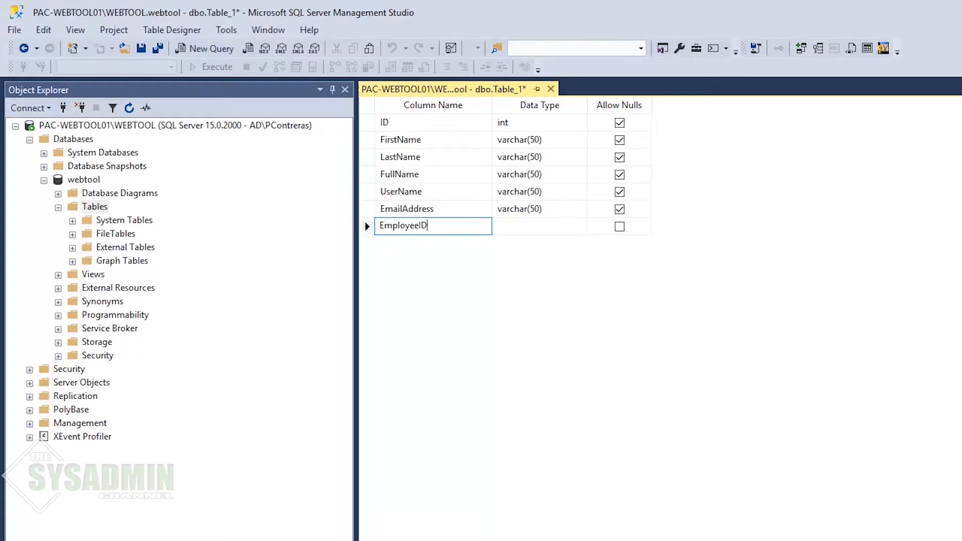
key(Tab)
key(End)
key(Tab)
key(Tab)
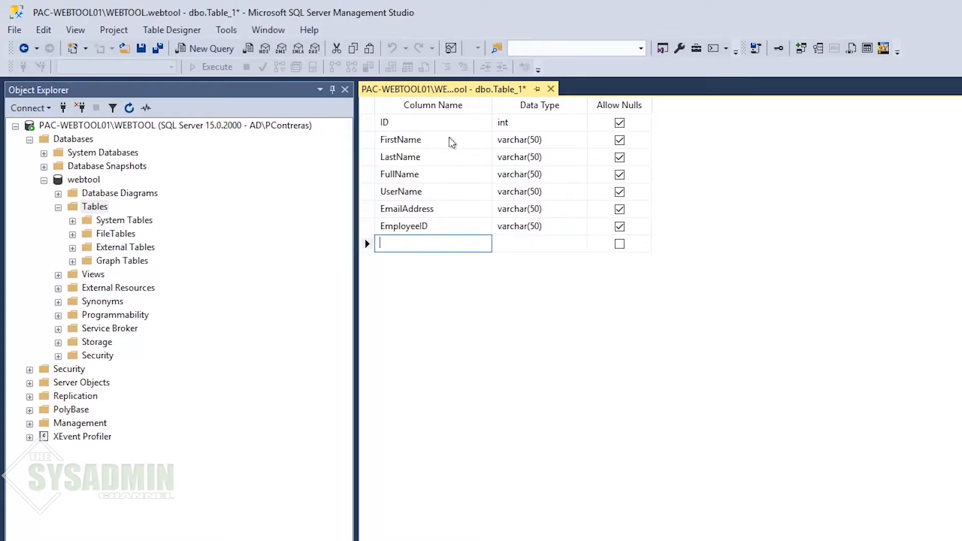
Step: Add ManagerEmail and InitiatedBy columns as varchar(50)
text(ManagerEmail)
key(Tab)
key(Tab)
key(Tab)
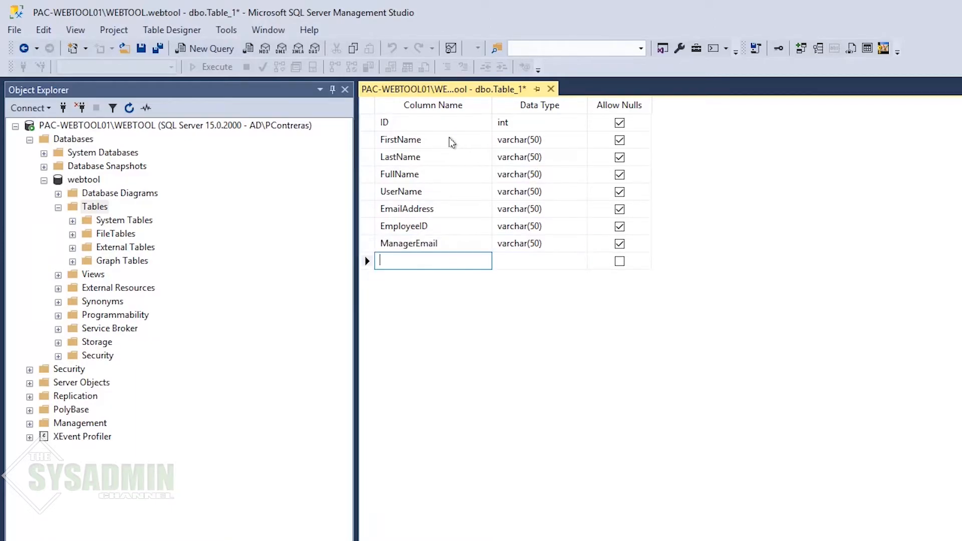
text(InitiatedBy)
key(Tab)
text(varchar(50))
key(Tab)
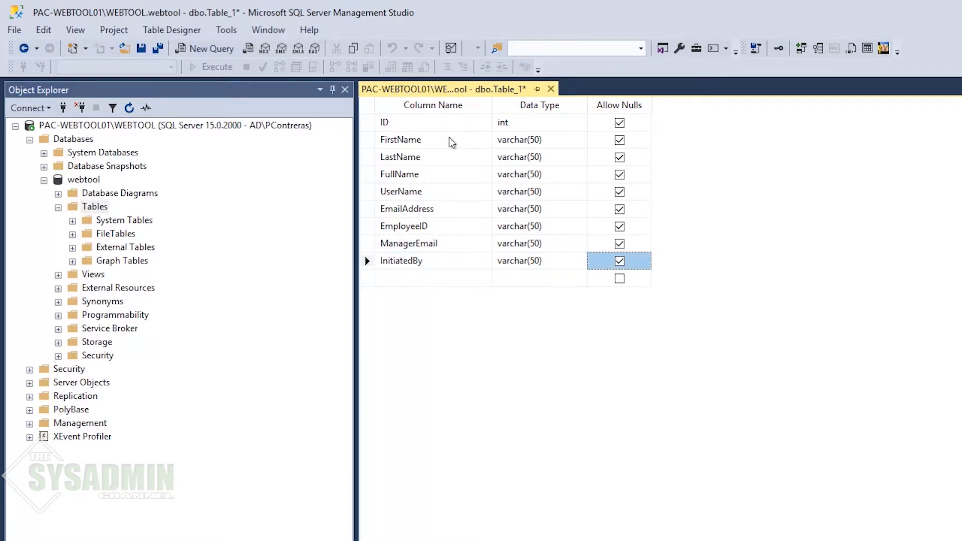
key(Tab)
Step: Add a Date column of type smalldatetime and a Processed column of type bit
text(Date)
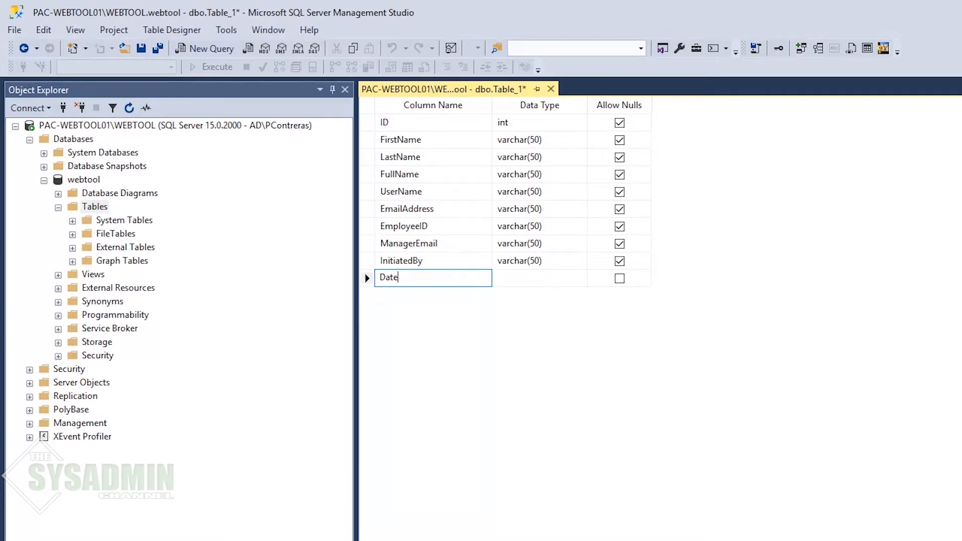
key(Tab)
text(smalldatetime)
key(Tab)
key(Tab)
text(Pro)
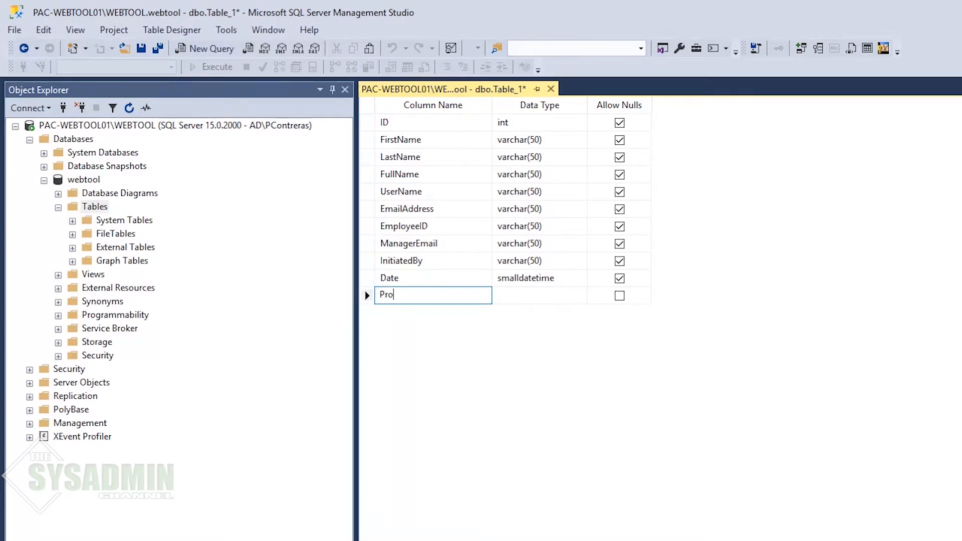
text(cessed)
key(Tab)
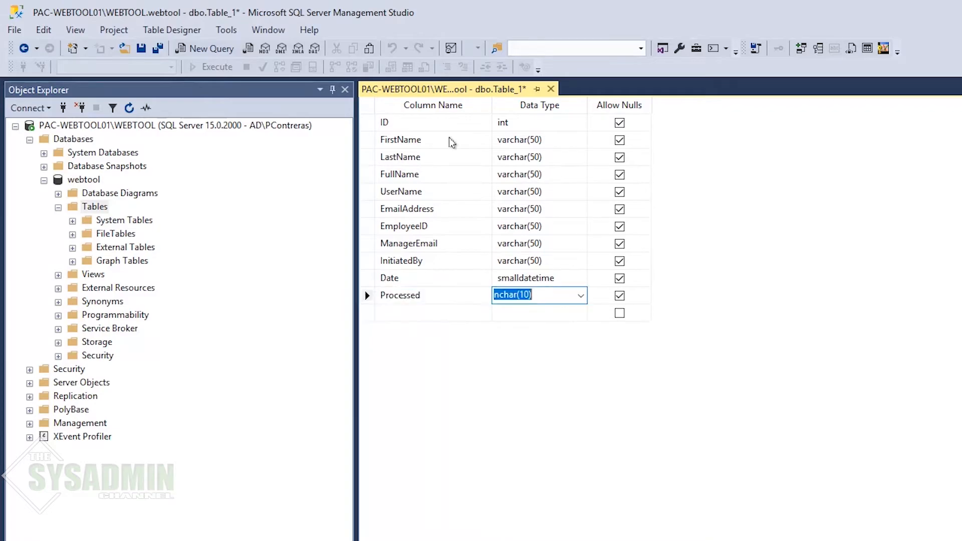
text(bit)
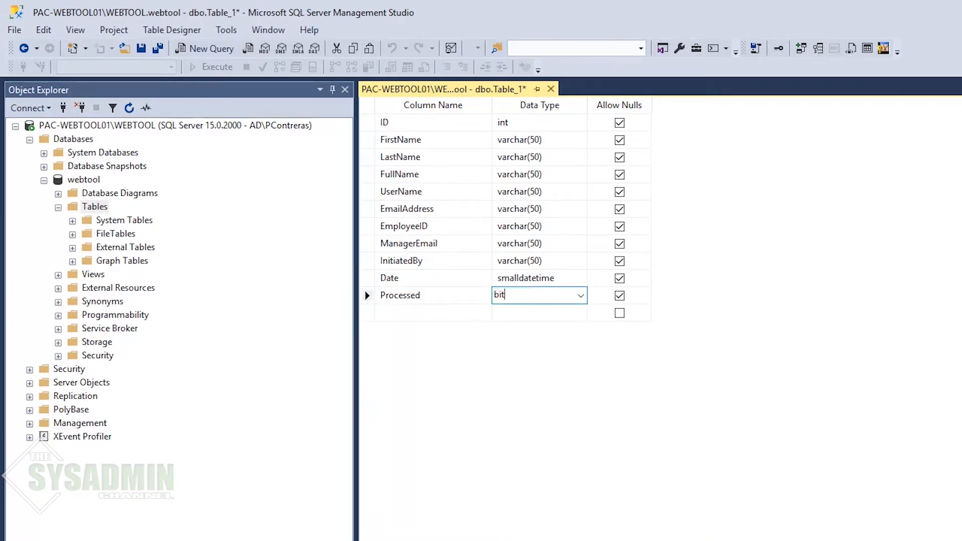
key(Tab)
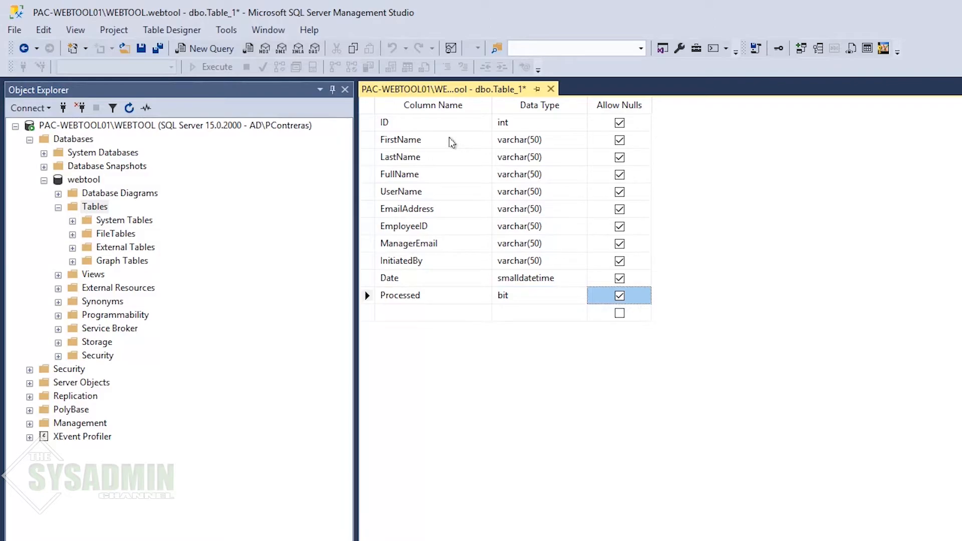
Step: Uncheck Allow Nulls for all eleven columns, ID through Processed
click(620, 122)
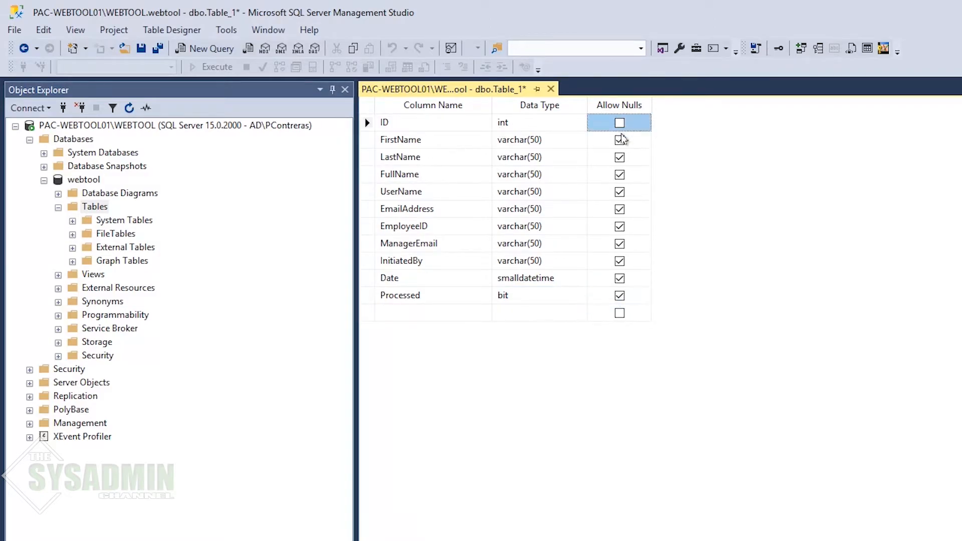
click(620, 140)
click(620, 157)
click(620, 175)
click(619, 192)
click(619, 210)
click(620, 227)
click(620, 244)
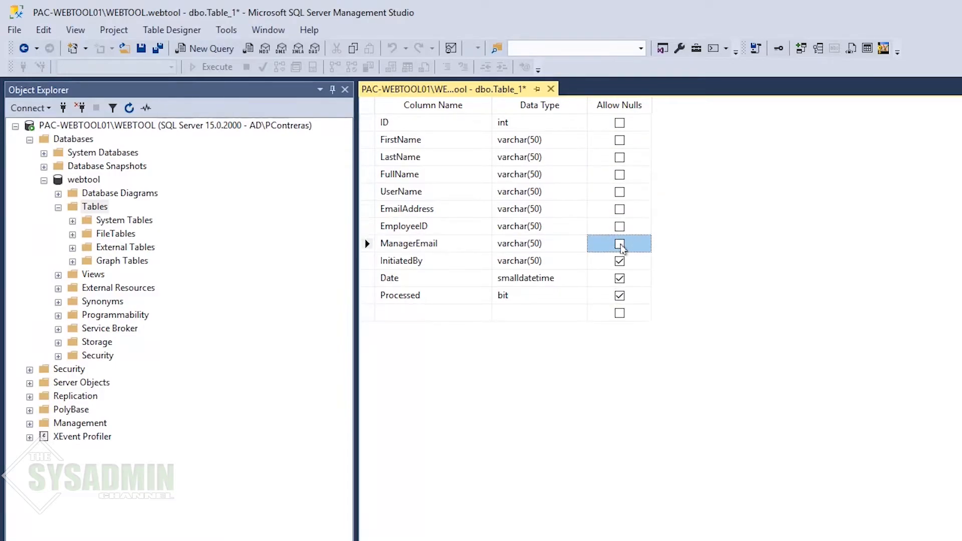
click(620, 261)
click(620, 278)
click(620, 295)
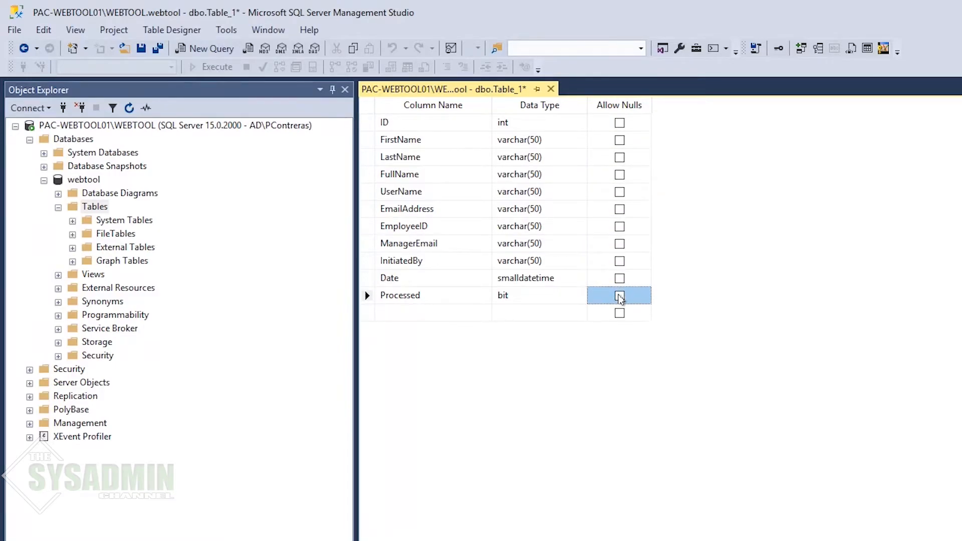
click(458, 123)
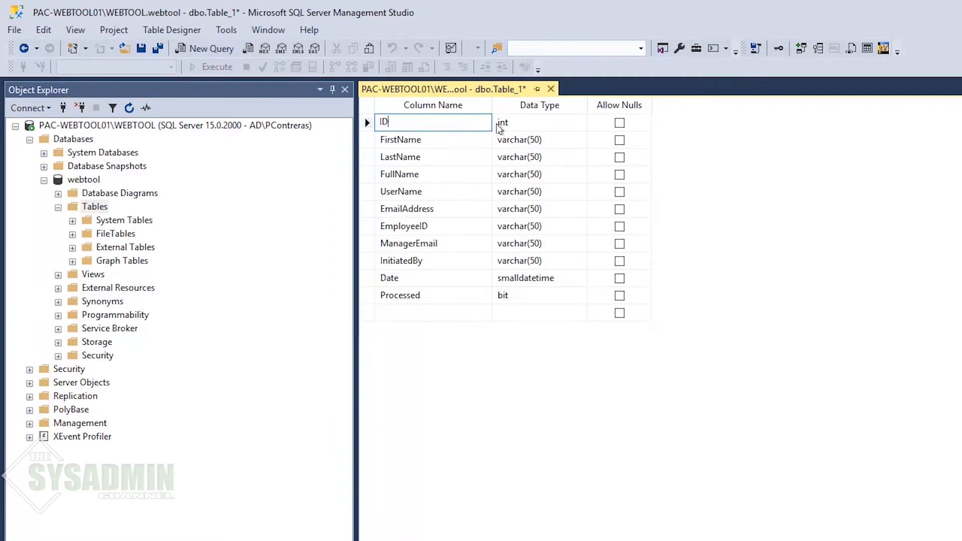
Step: Set ID as primary key and turn on (Is Identity) with seed 1, increment 1
right_click(403, 123)
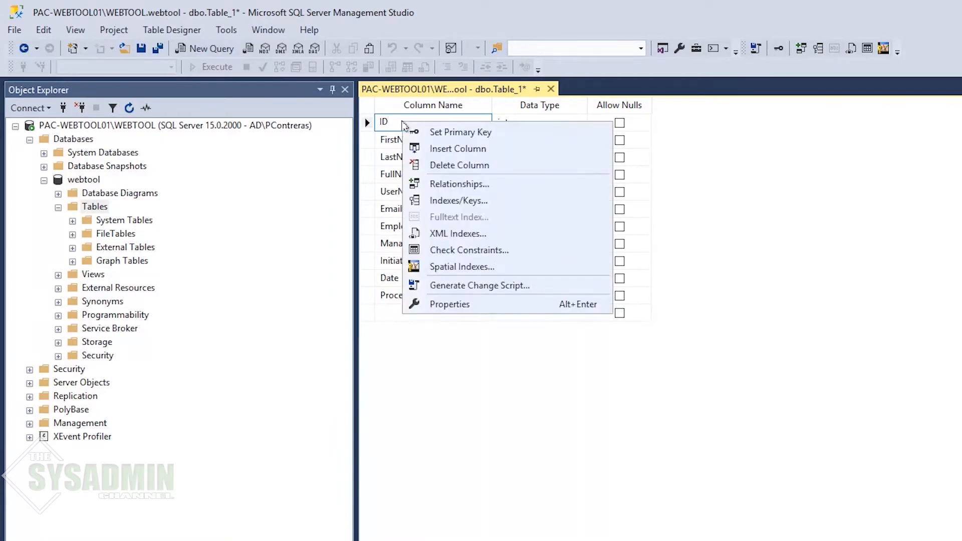
click(460, 133)
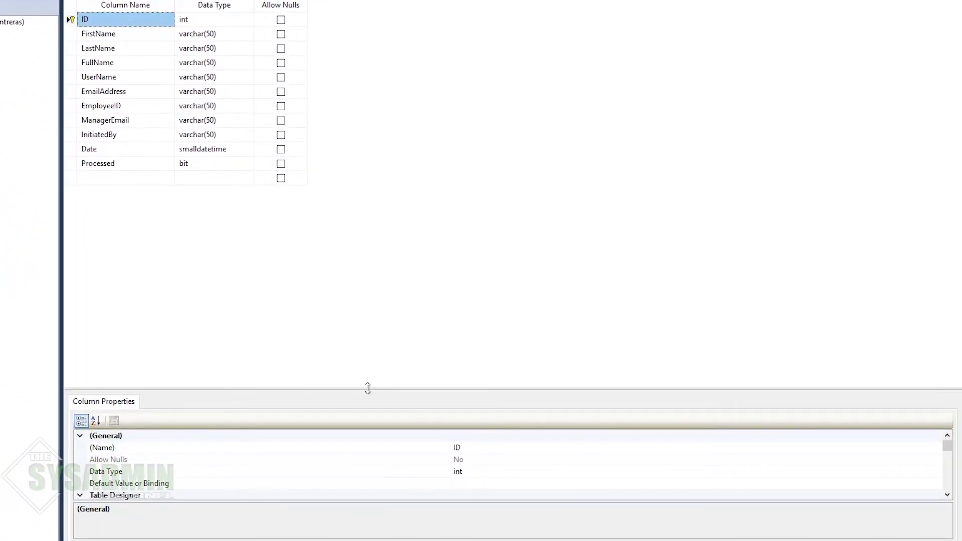
drag(365, 362, 350, 225)
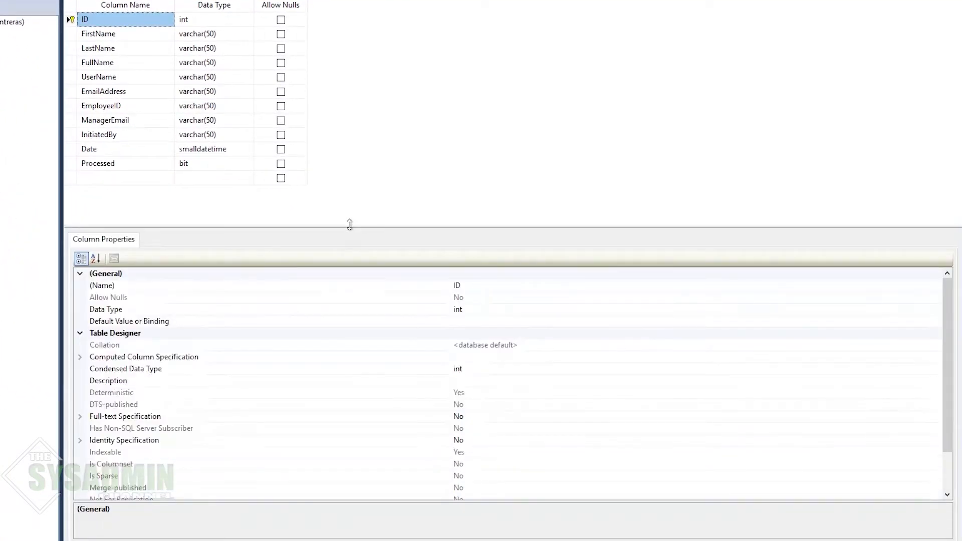
scroll(286, 348, down, 1)
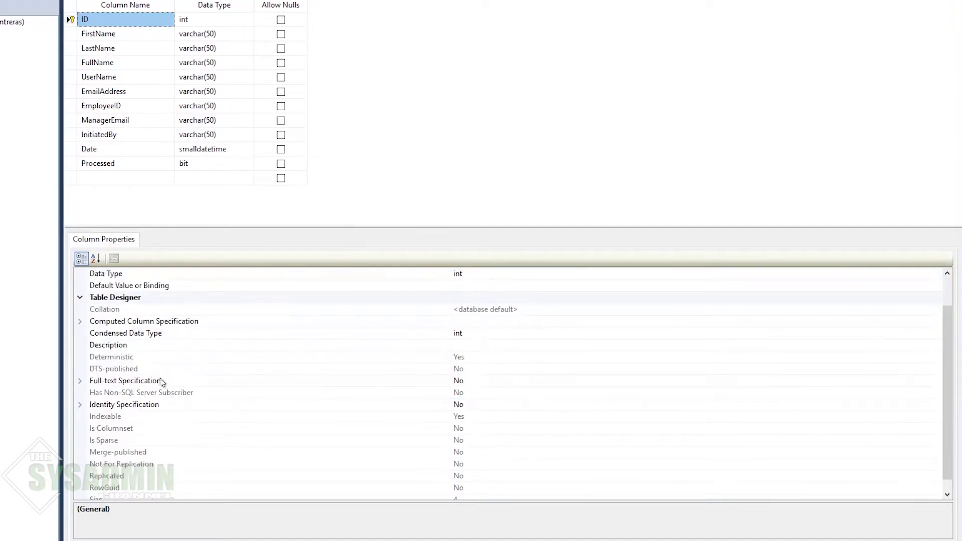
click(80, 405)
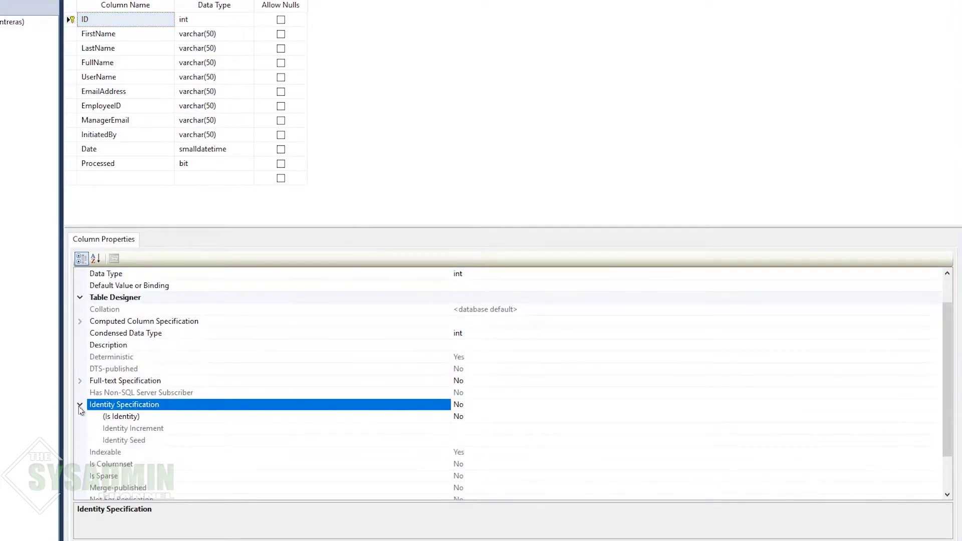
click(139, 417)
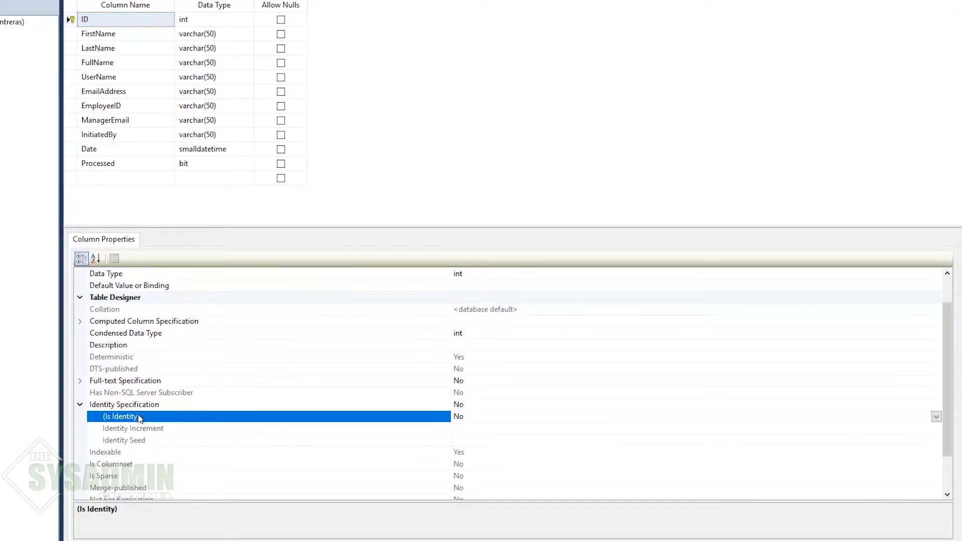
click(936, 419)
click(462, 430)
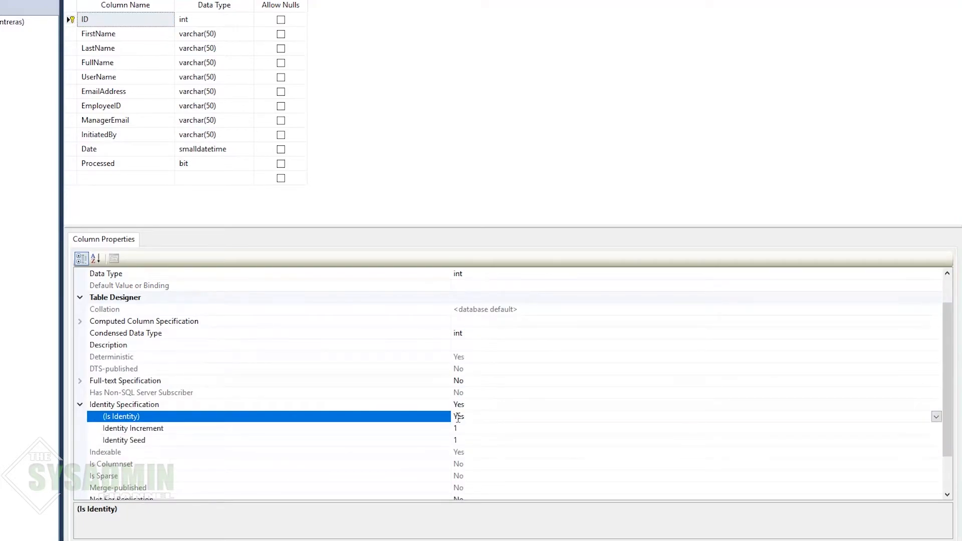
click(341, 181)
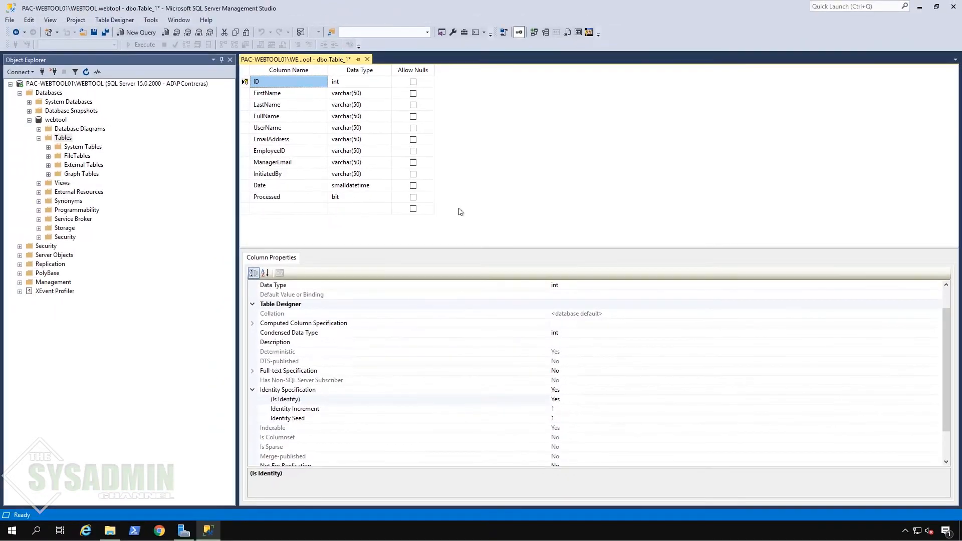
Step: Save the new table under the name newhire
click(95, 32)
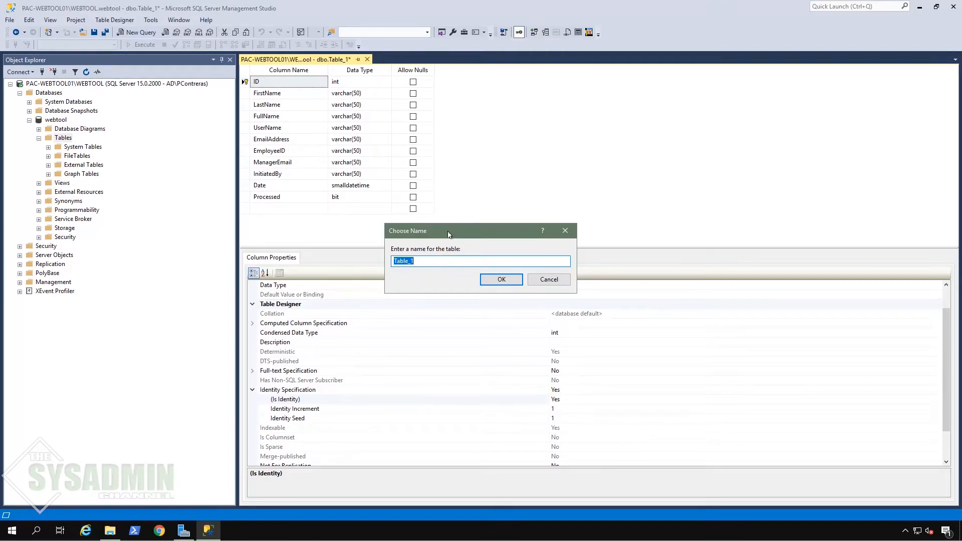
text(newhire)
click(502, 280)
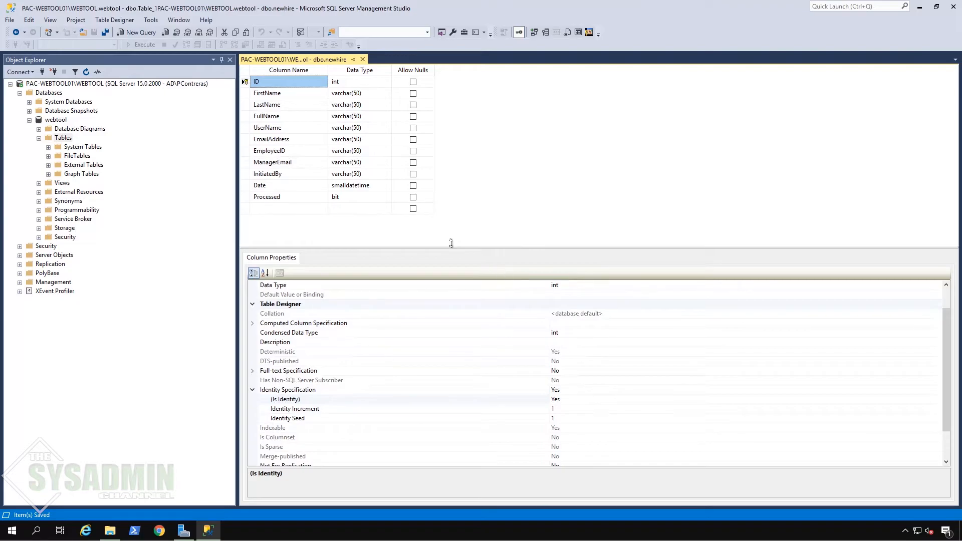
Step: Refresh the webtool Tables folder and expand dbo.newhire
click(70, 140)
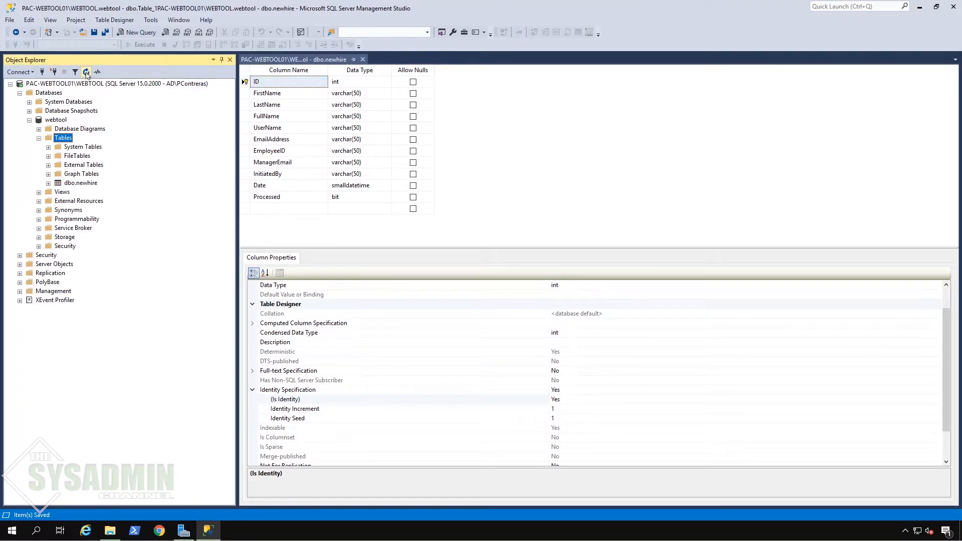
click(48, 183)
click(79, 183)
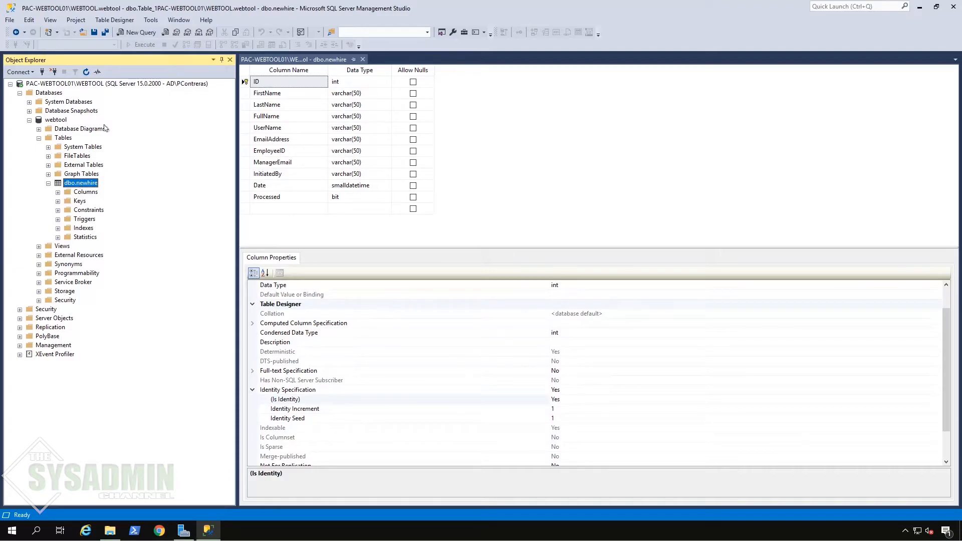
click(150, 21)
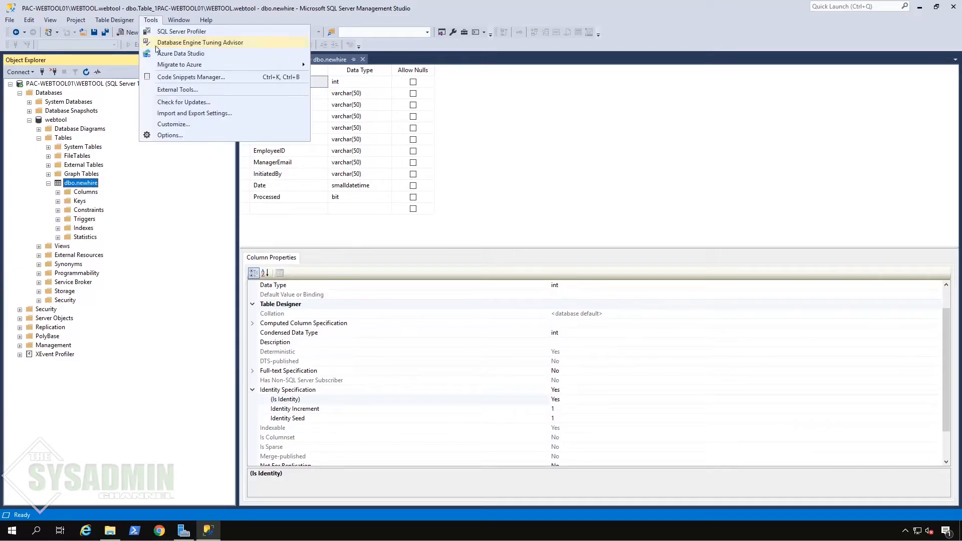
Step: Uncheck 'Prevent saving changes that require table re-creation' under Table and Database Designers options
click(181, 136)
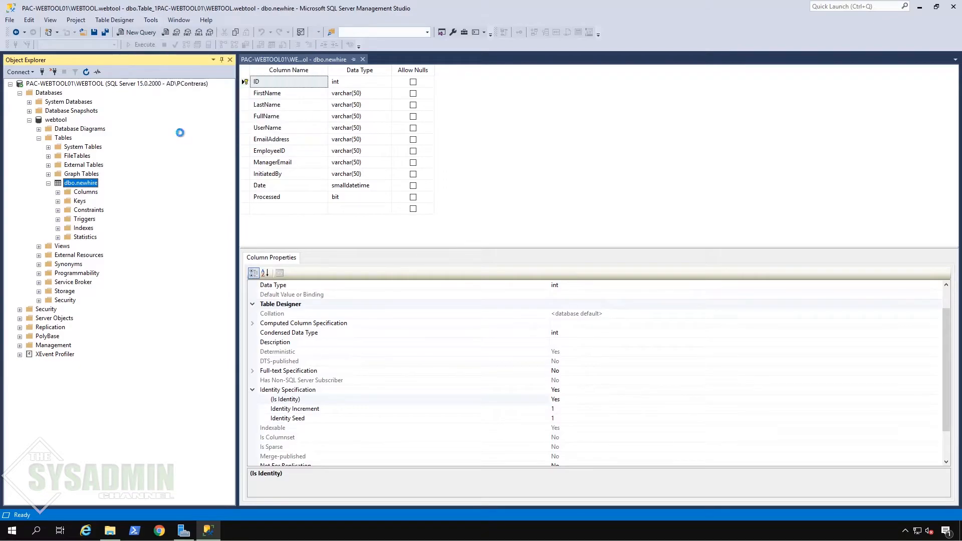
scroll(295, 244, down, 2)
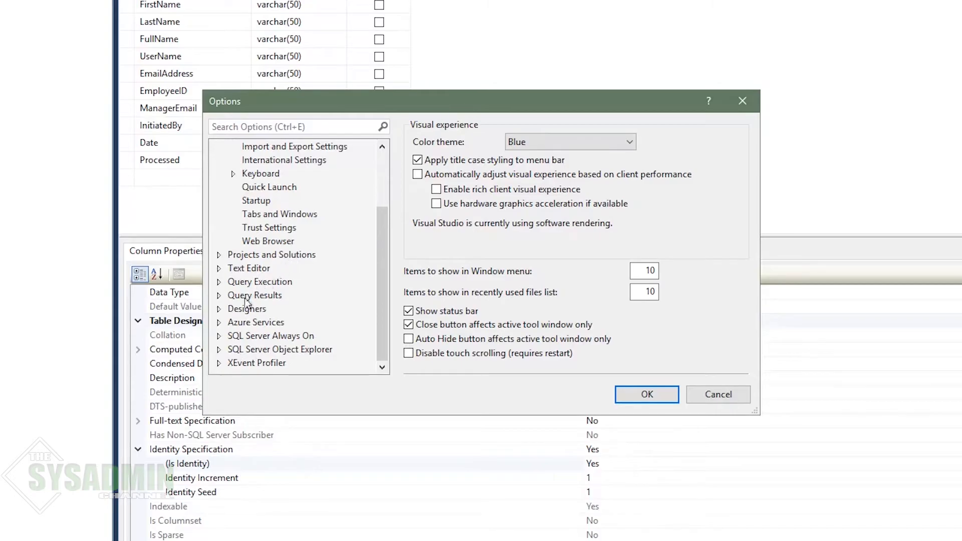
click(219, 309)
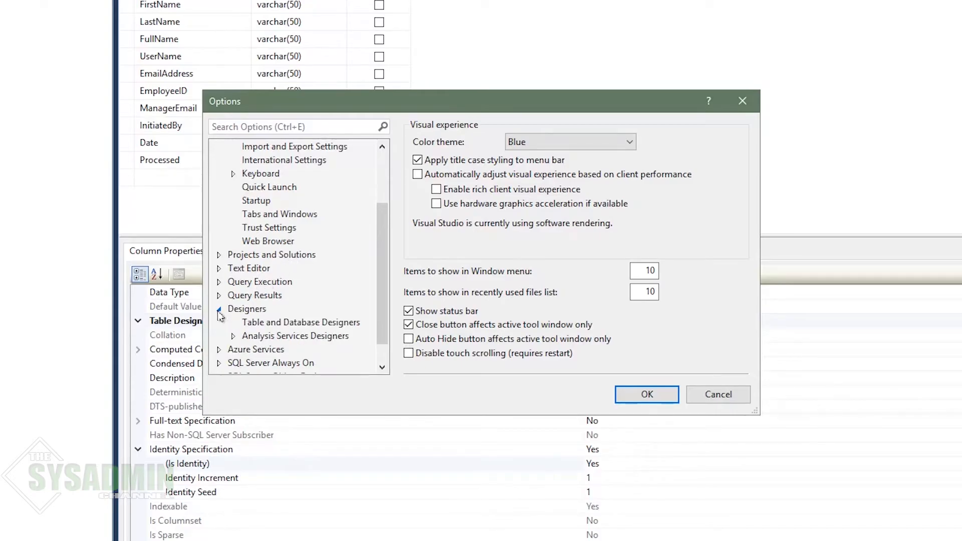
click(285, 323)
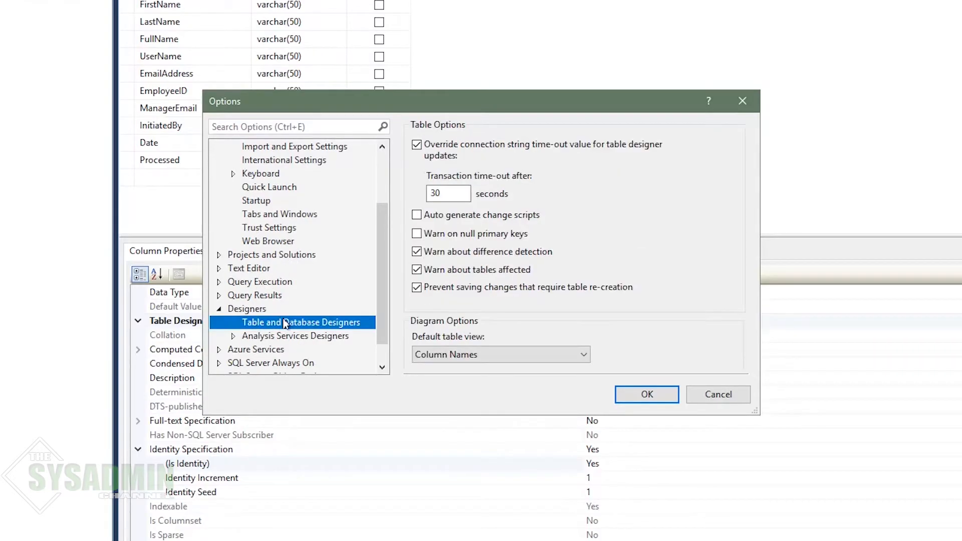
click(485, 292)
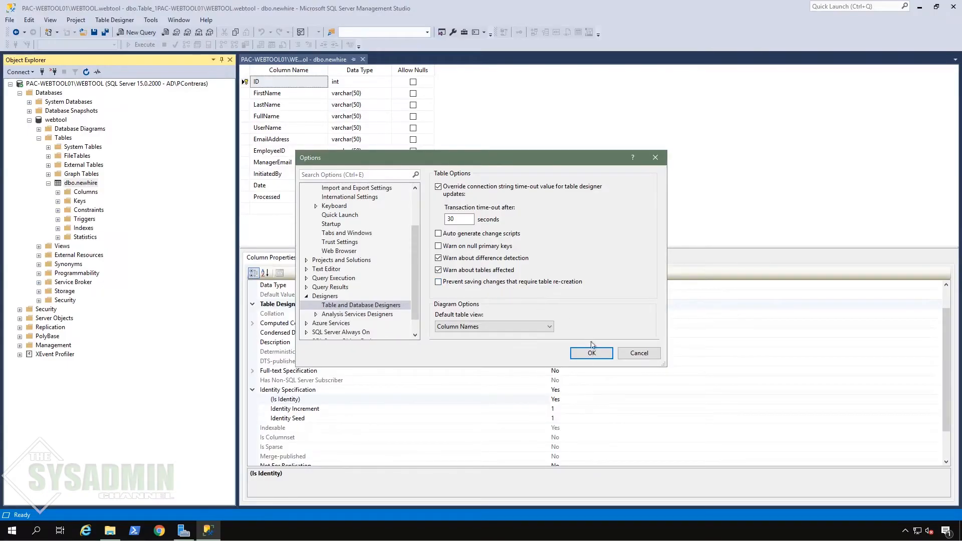
click(592, 354)
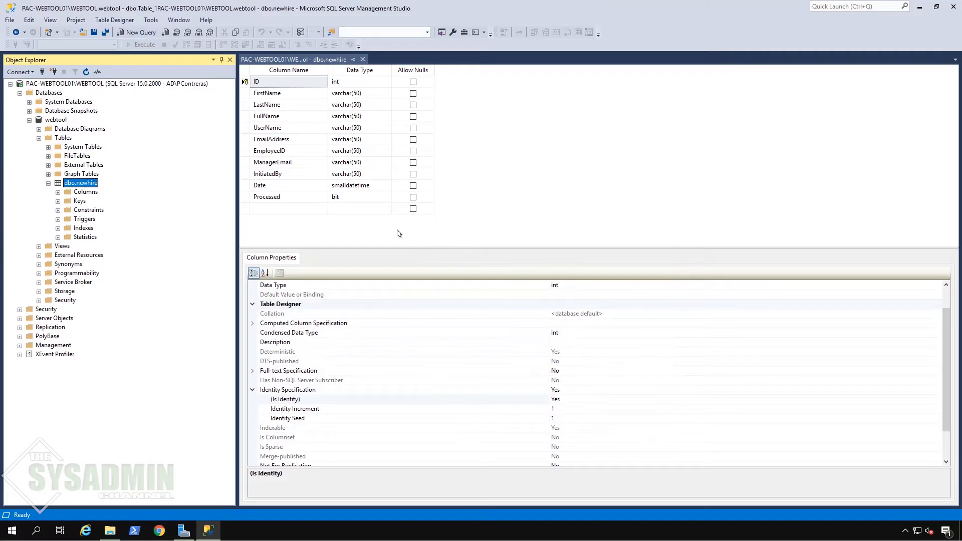
Step: Open dbo.newhire with Edit Top 200 Rows
right_click(90, 185)
click(134, 224)
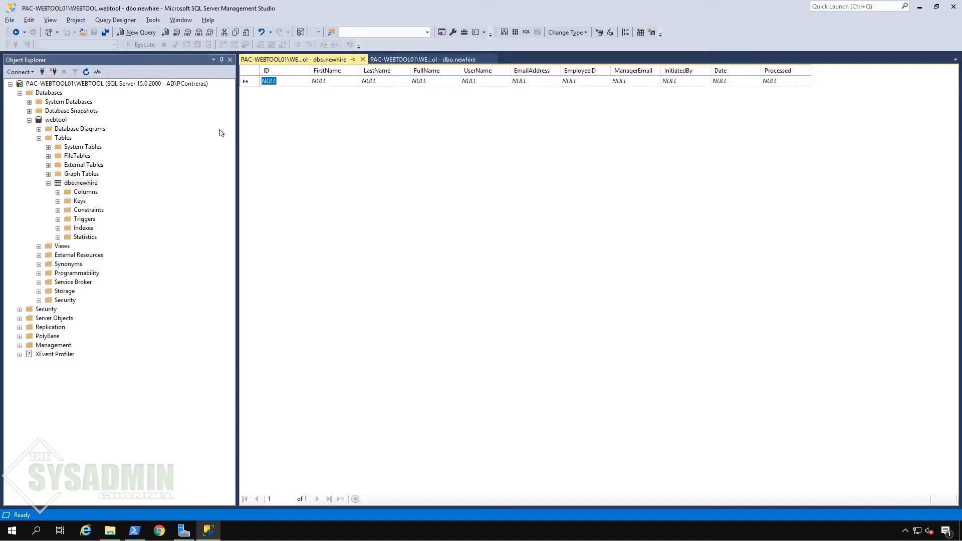
Step: Enter ID 1 plus the new hire's first, last and full name, user name and e-mail
click(282, 80)
text(1)
key(Tab)
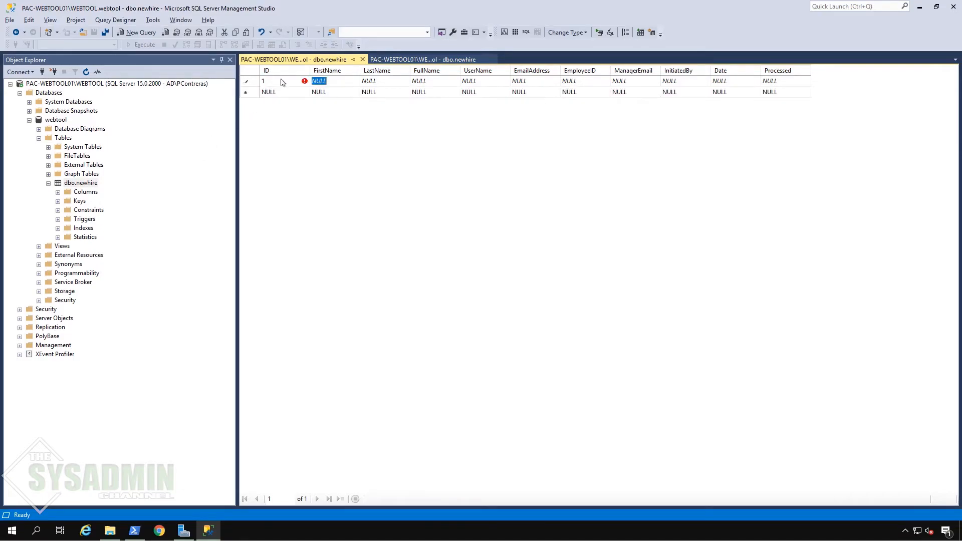
key(Tab)
key(Tab)
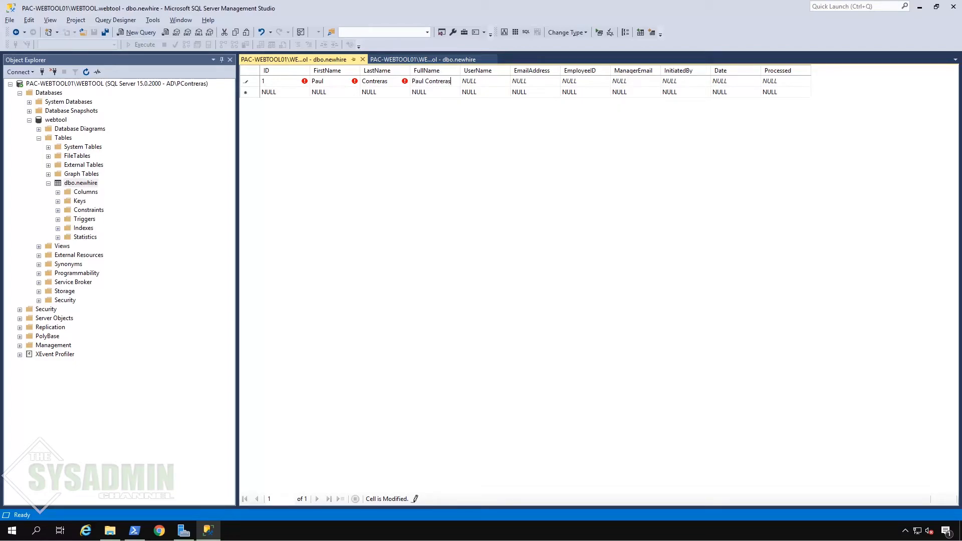
key(Tab)
key(Tab)
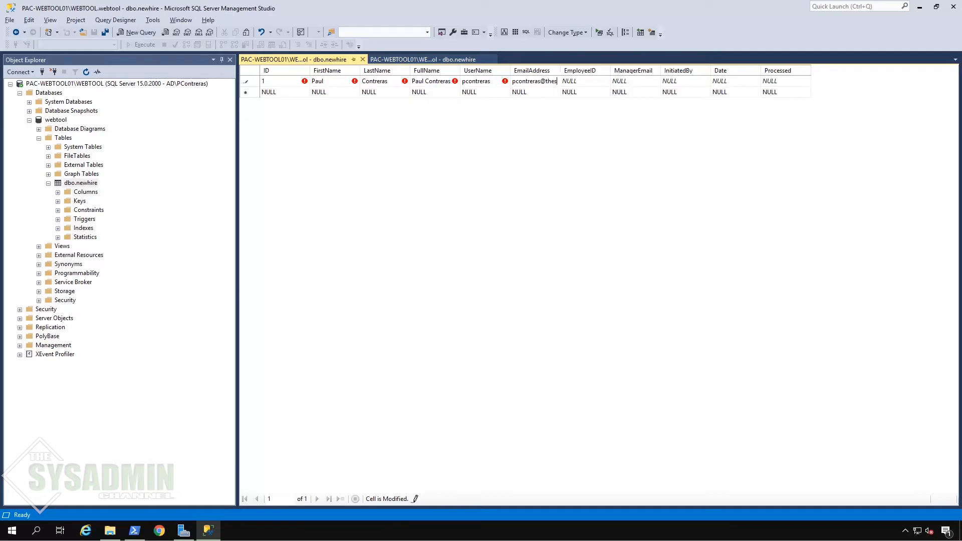
Step: Fill in the employee ID, manager's e-mail and initiator's e-mail cells
key(shift+Left)
key(shift+Left)
key(shift+Left)
key(shift+Left)
key(shift+Left)
key(shift+Left)
key(shift+Left)
key(shift+Left)
key(shift+Left)
key(shift+Left)
key(shift+Left)
key(shift+Left)
key(shift+Left)
key(shift+Left)
key(shift+Left)
key(shift+Left)
key(shift+Left)
key(shift+Left)
key(shift+Left)
key(shift+Left)
key(shift+Left)
key(Tab)
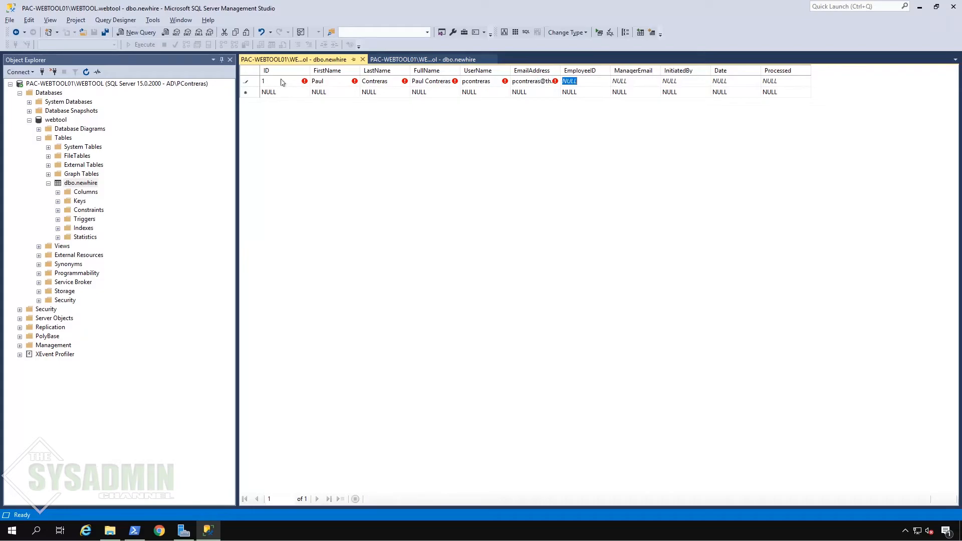
text(e182)
key(Tab)
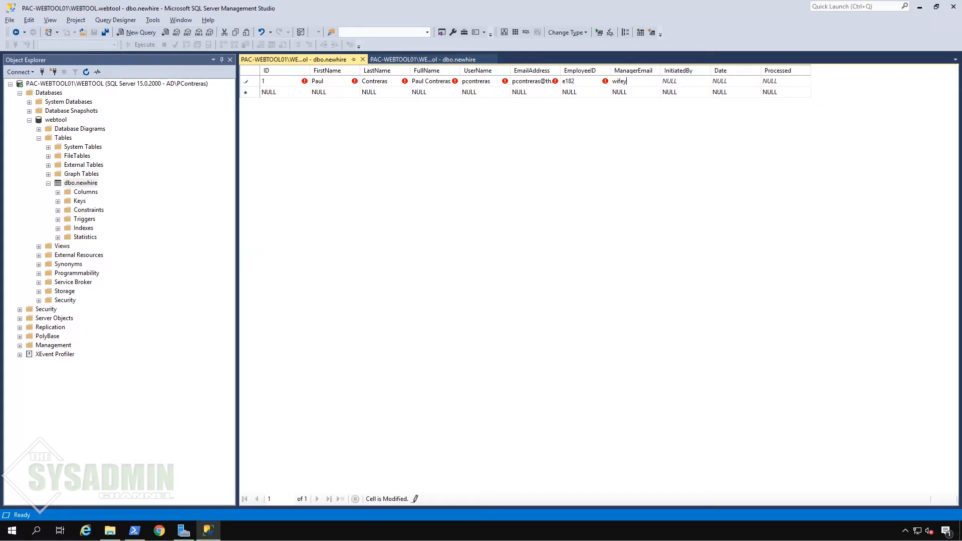
key(Tab)
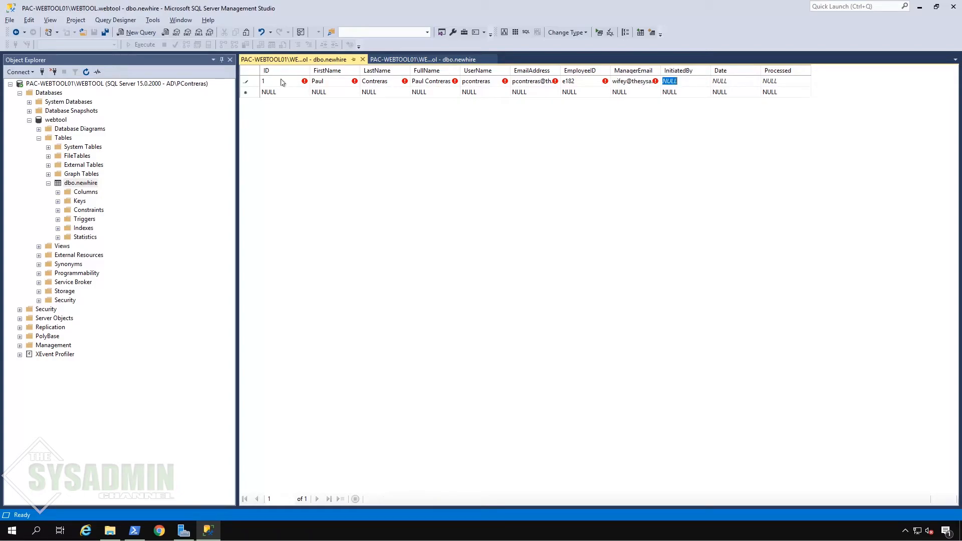
text(me)
key(ctrl+v)
key(Home)
key(Tab)
text(2020-11-11-)
key(BackSpace)
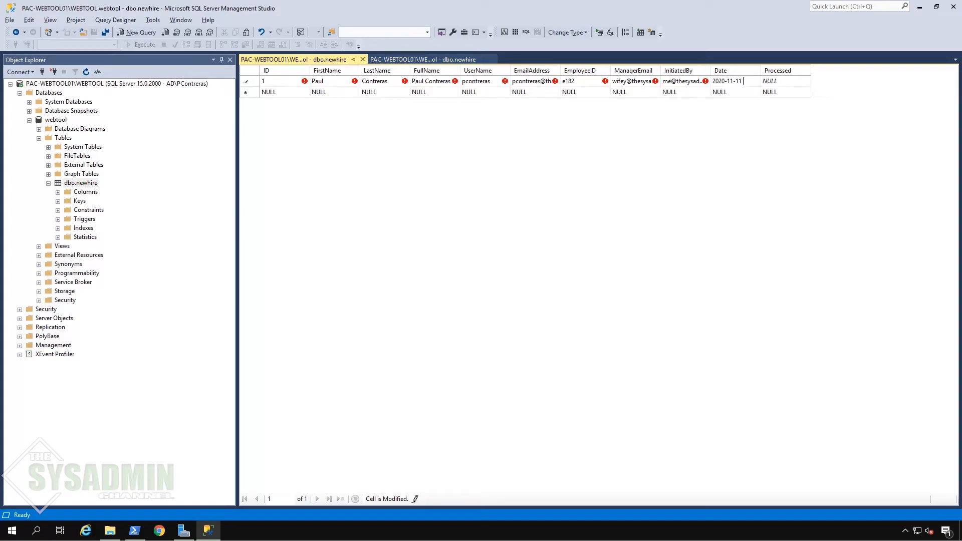
text(11:11)
key(Tab)
text(True)
key(Tab)
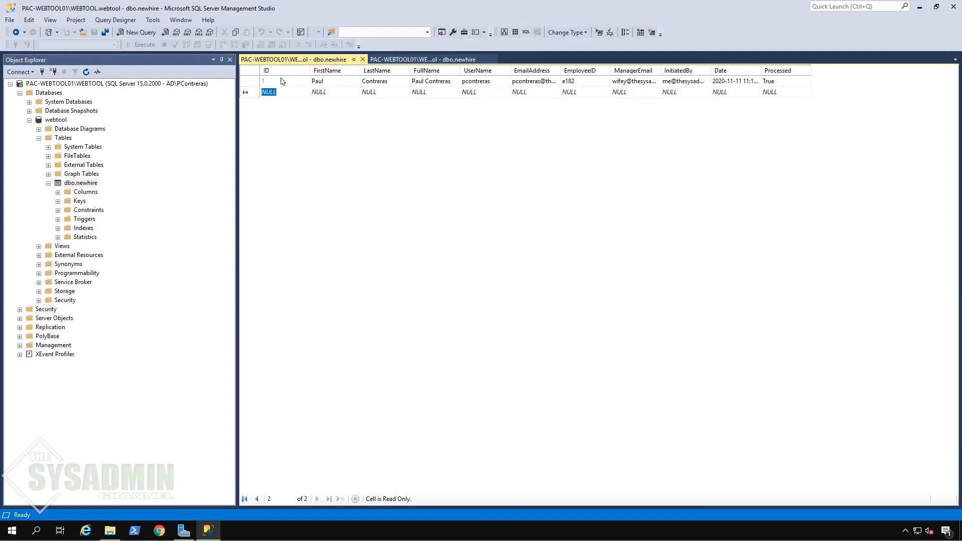
Step: Auto-fit the EmailAddress, ManagerEmail, InitiatedBy and Date column widths
double_click(558, 67)
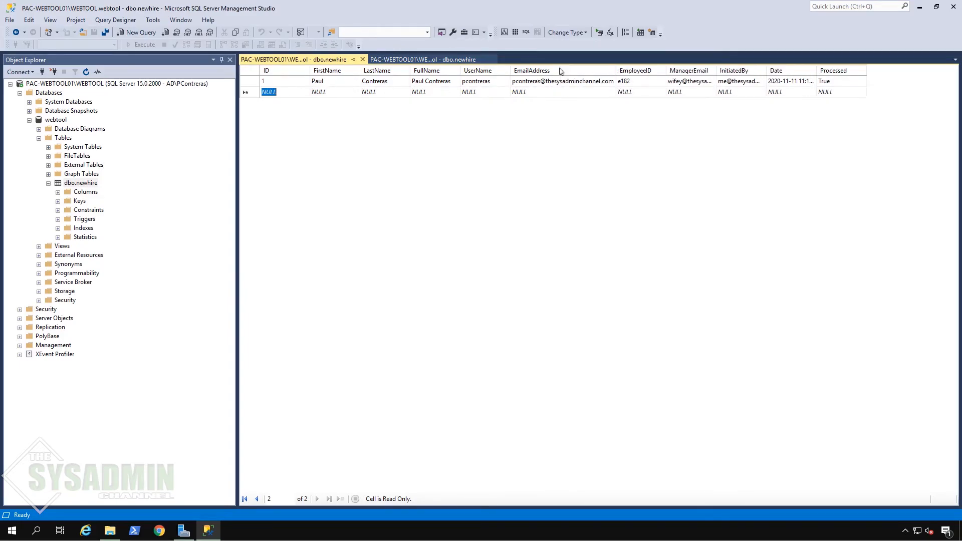
double_click(716, 68)
double_click(808, 68)
double_click(895, 70)
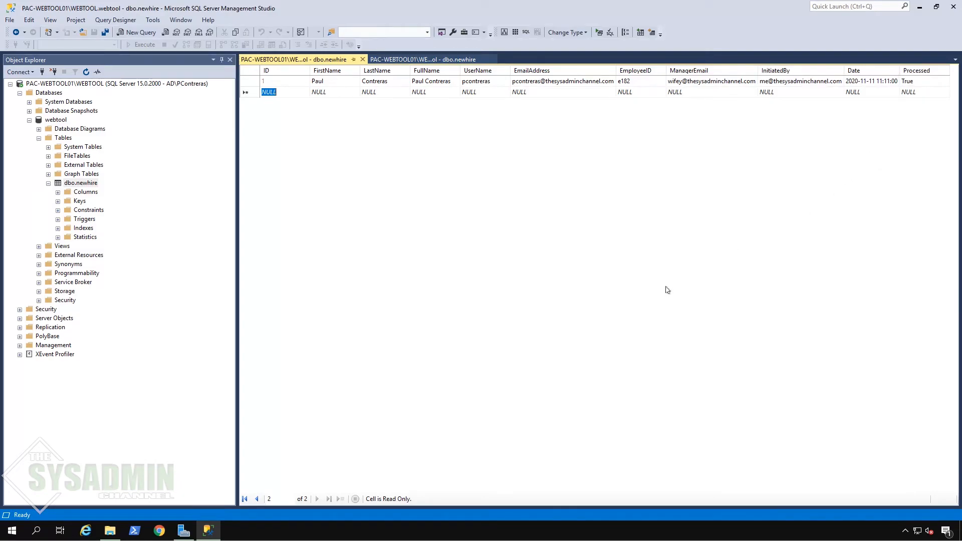
click(133, 535)
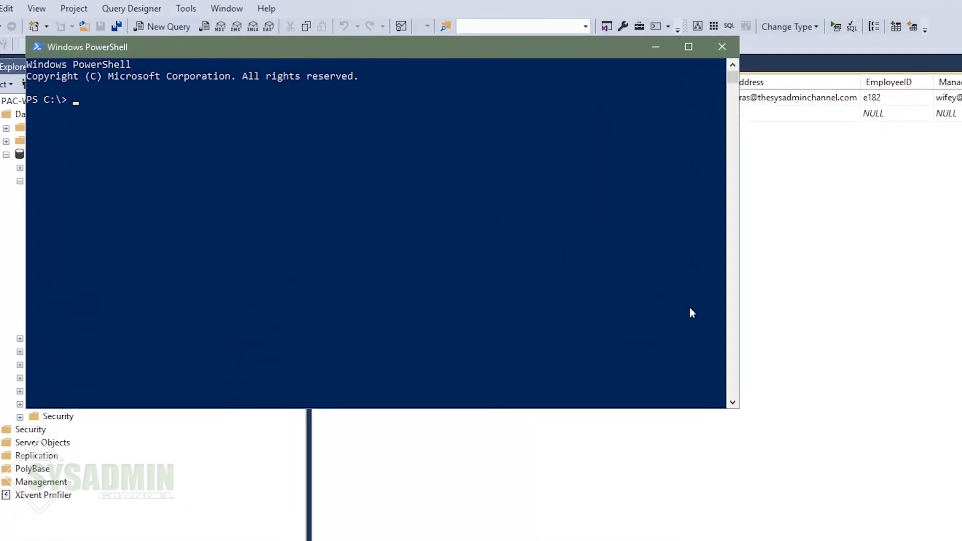
Step: Define $Conn = @{'server'='localhost'; 'database'='webtool'; 'table'='newhire'} at the prompt
text($Co)
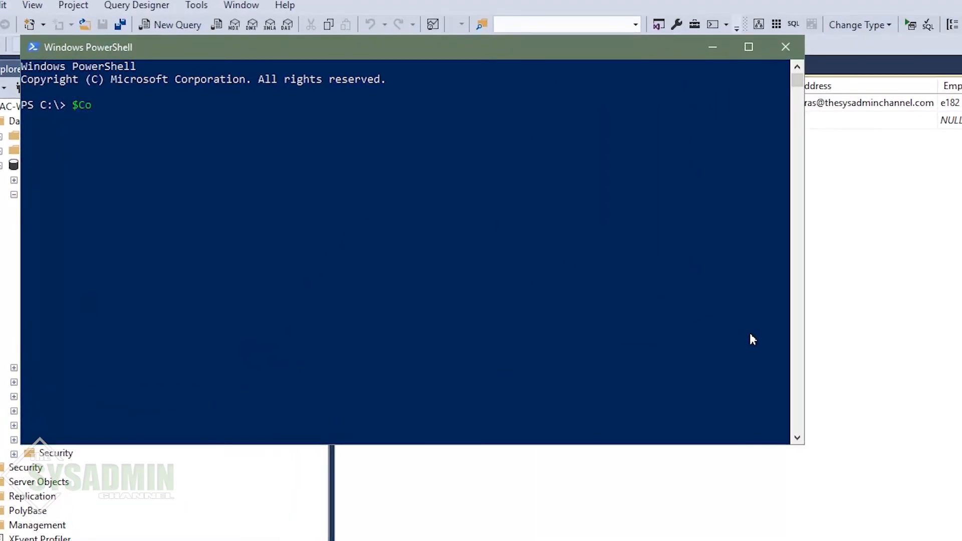
text(nn = @{})
key(Left)
text('server' = 'localhost)
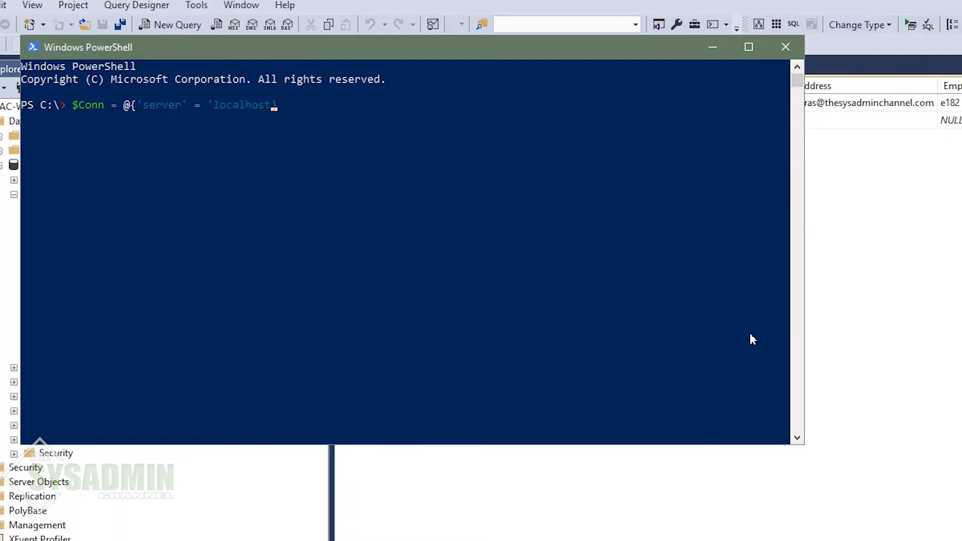
text('; 'database' = 'webtool')
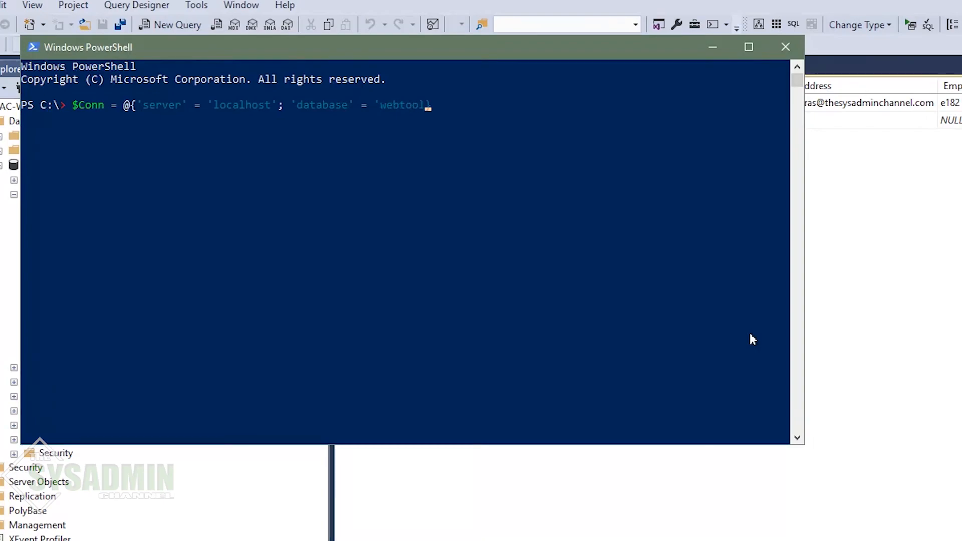
text(; 'table' = 'newhire';)
key(Return)
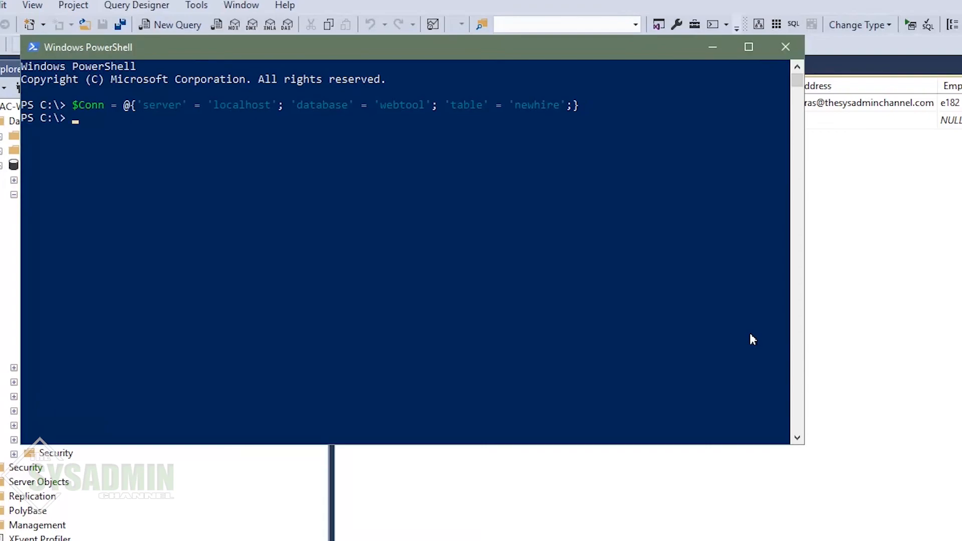
text(invoke)
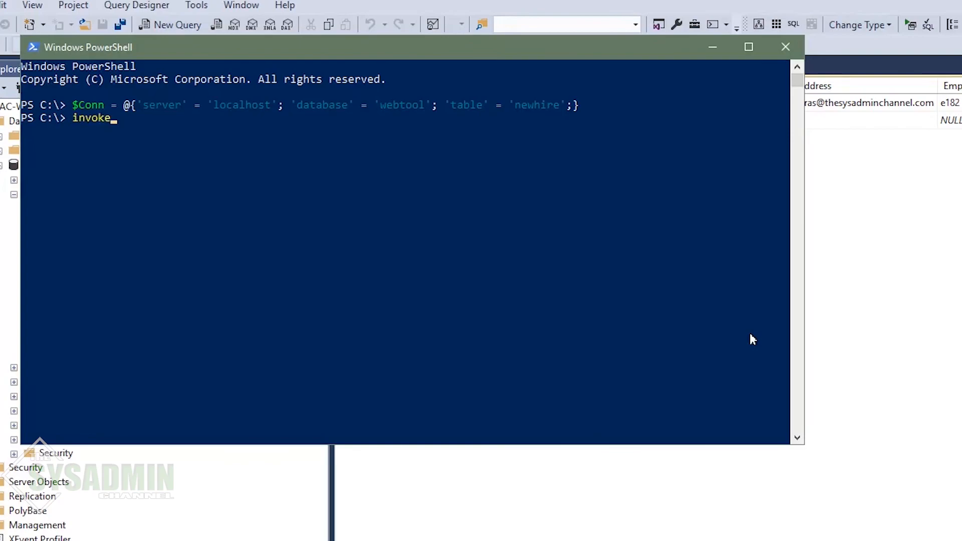
text(-sqlcm)
key(Tab)
text(-serv)
key(Tab)
text($Conn.)
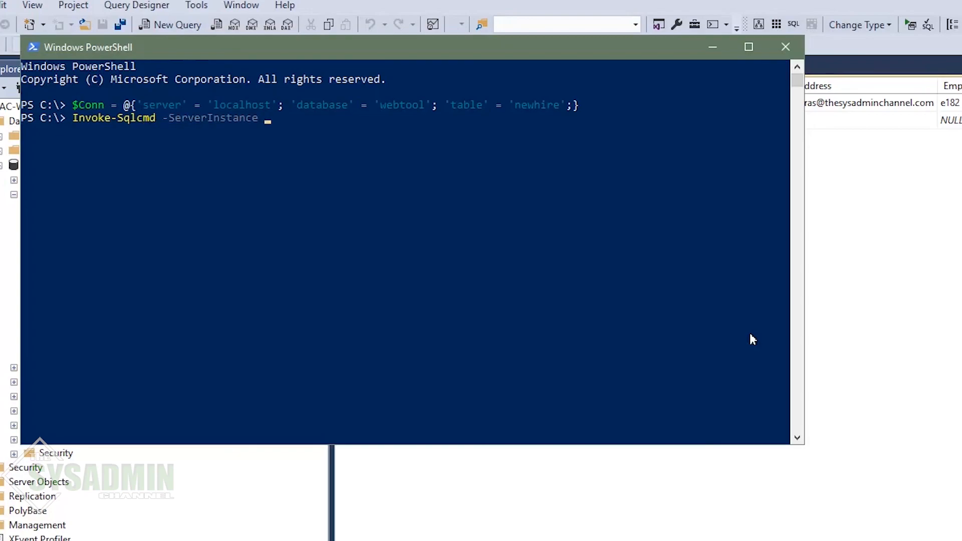
text(server -data)
key(Tab)
text($Conn.)
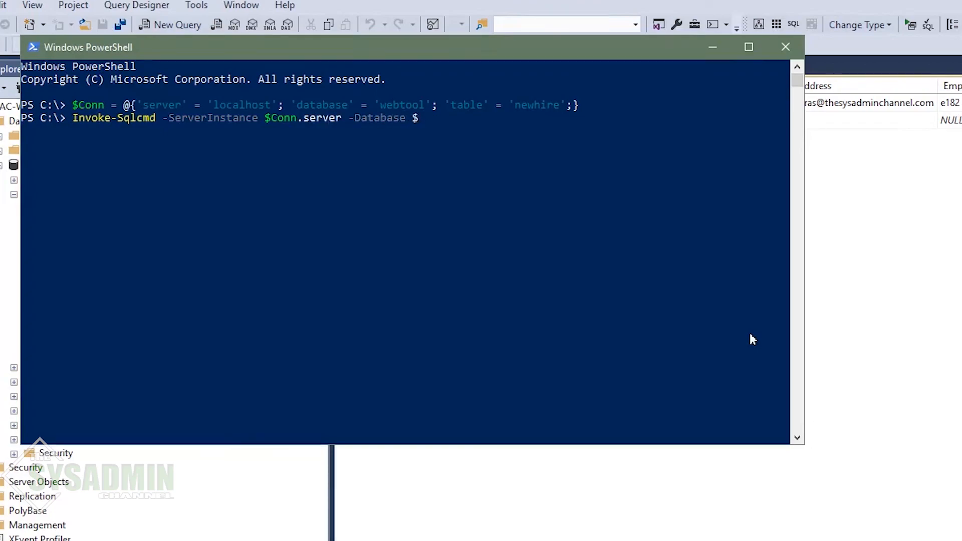
text(database -Query "SELECT * FROM)
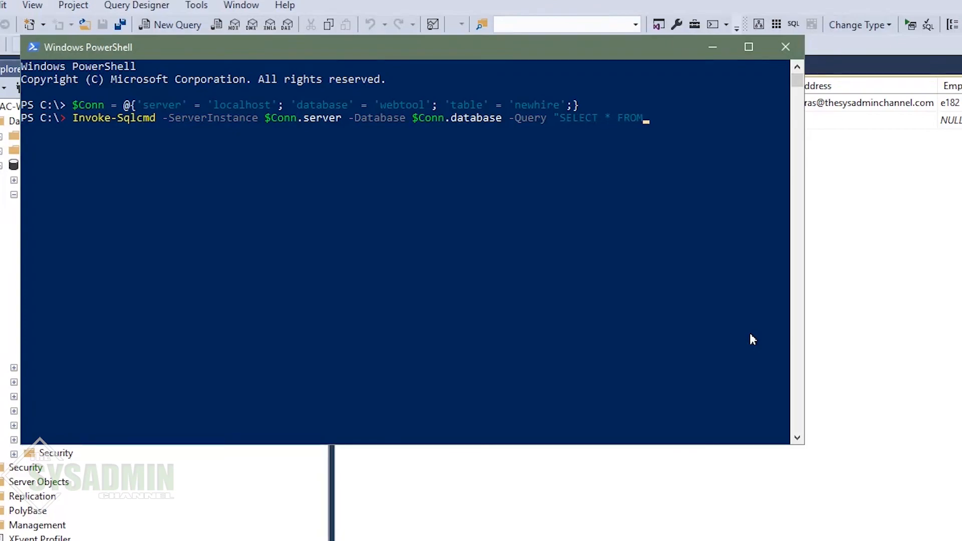
text( $($Conn.table)")
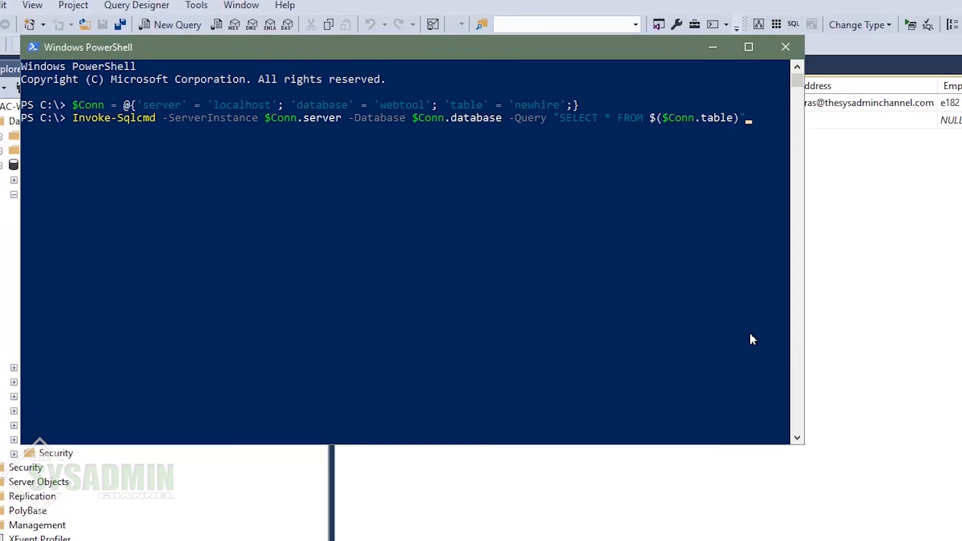
key(Return)
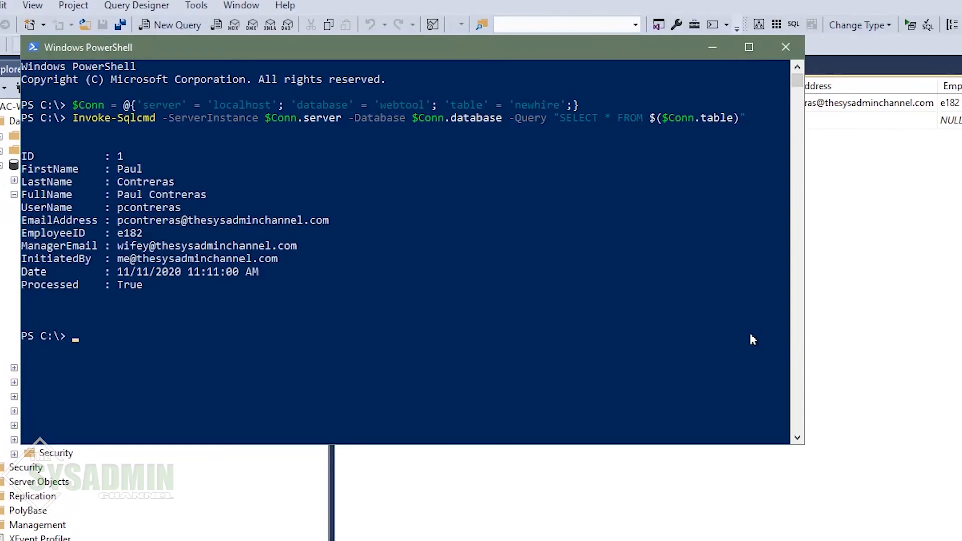